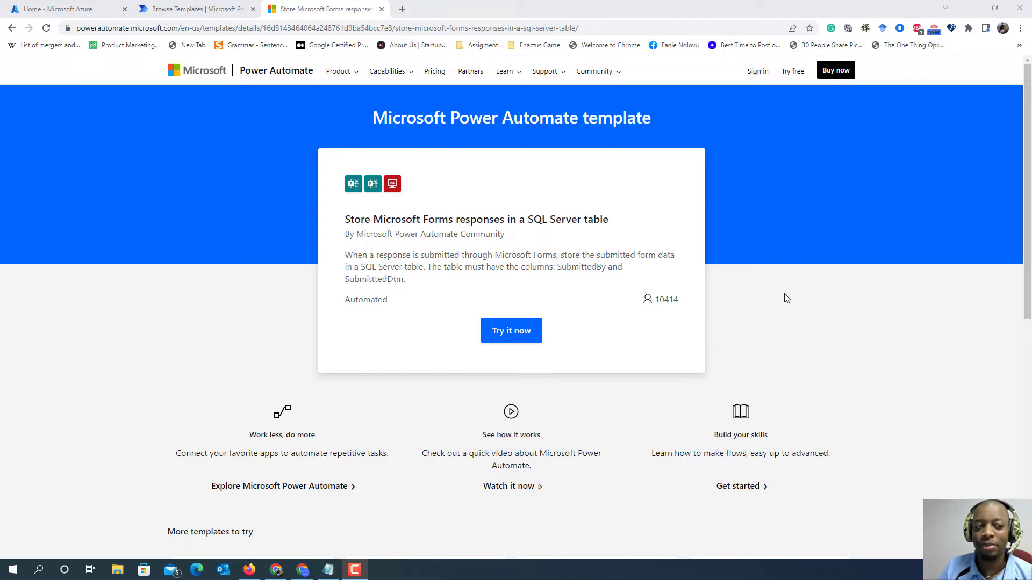
# - Search the web for Microsoft Azure from the Azure home page's browser tab and open the official Microsoft Azure: Cloud Computing Services site
pyautogui.click(59, 9)
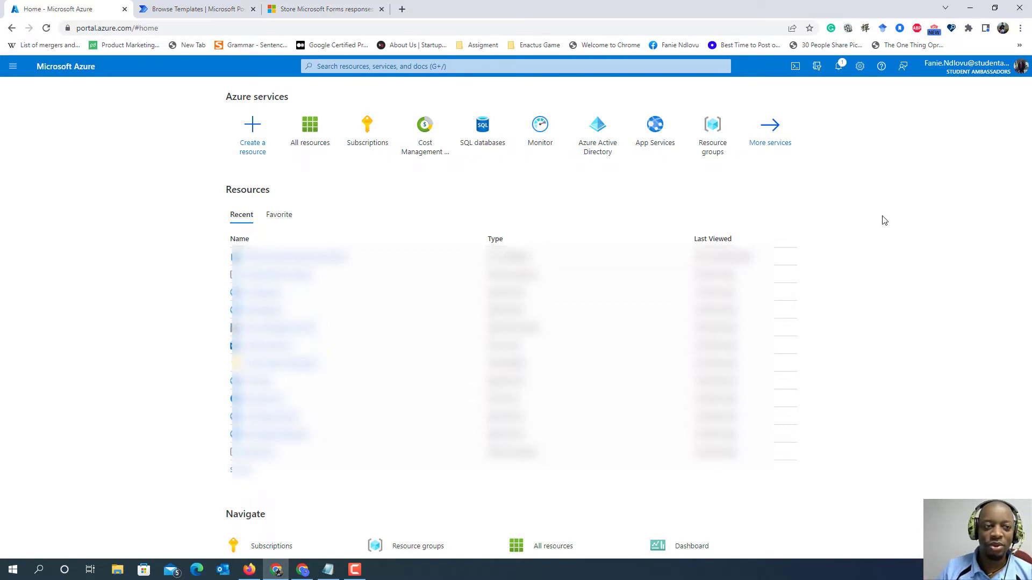
pyautogui.click(152, 31)
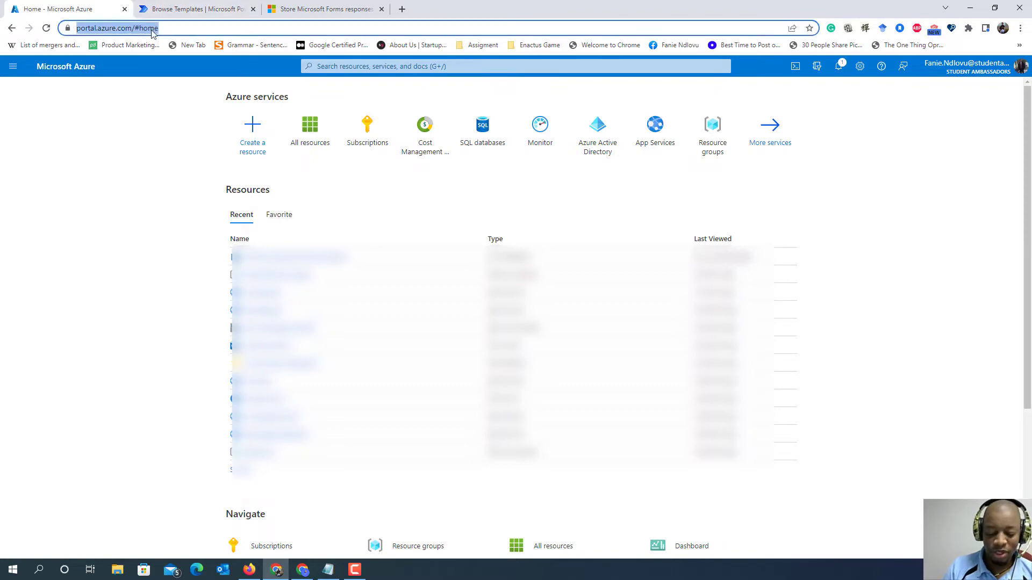
pyautogui.write('Micros')
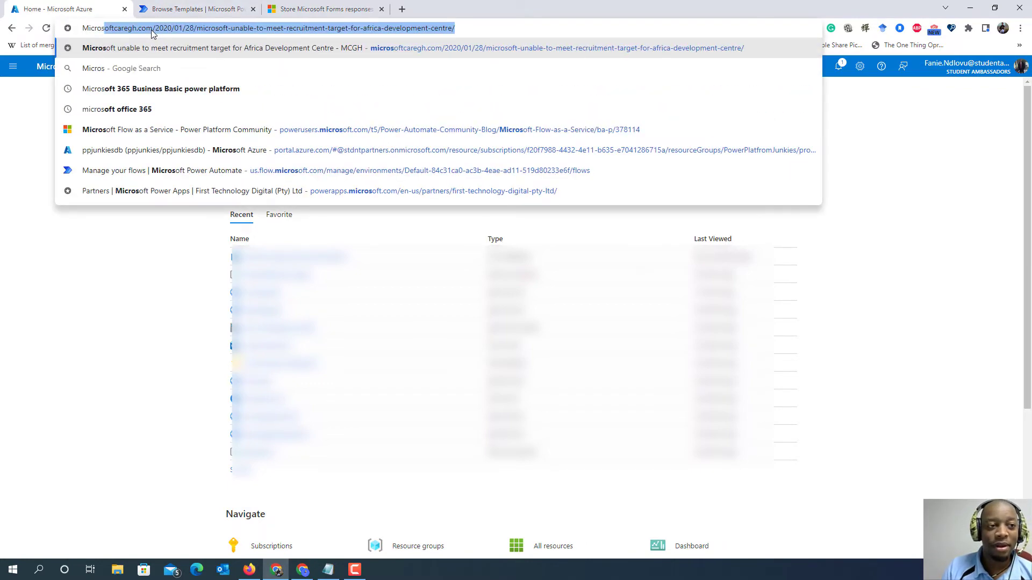
pyautogui.write('oft Azu')
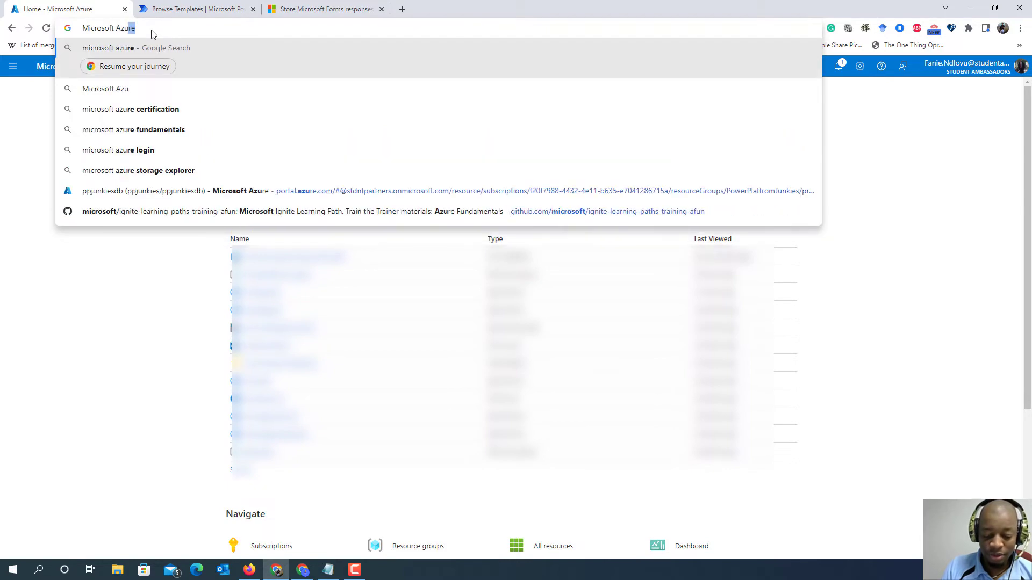
pyautogui.press('Return')
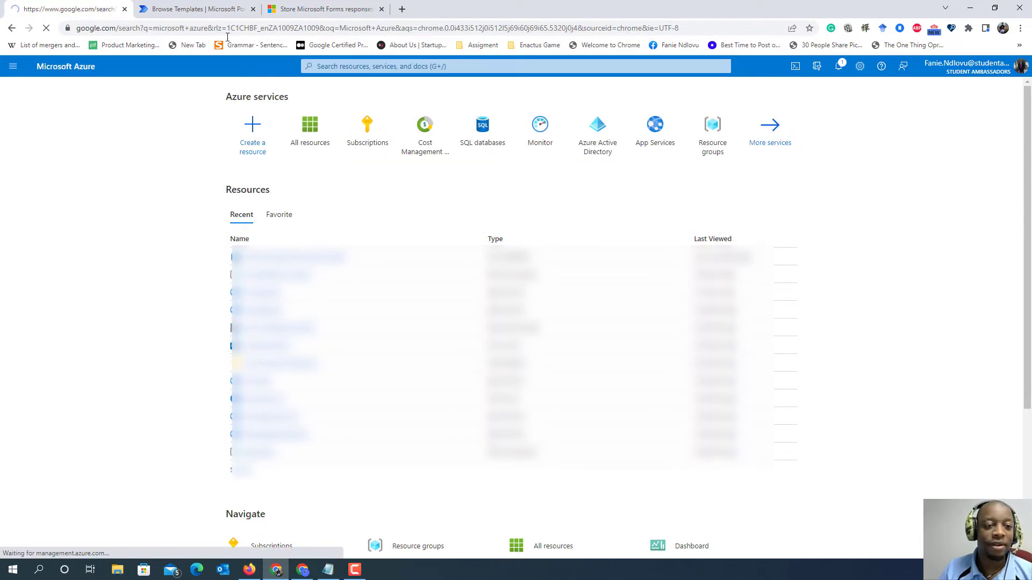
pyautogui.scroll(-3, 329, 215)
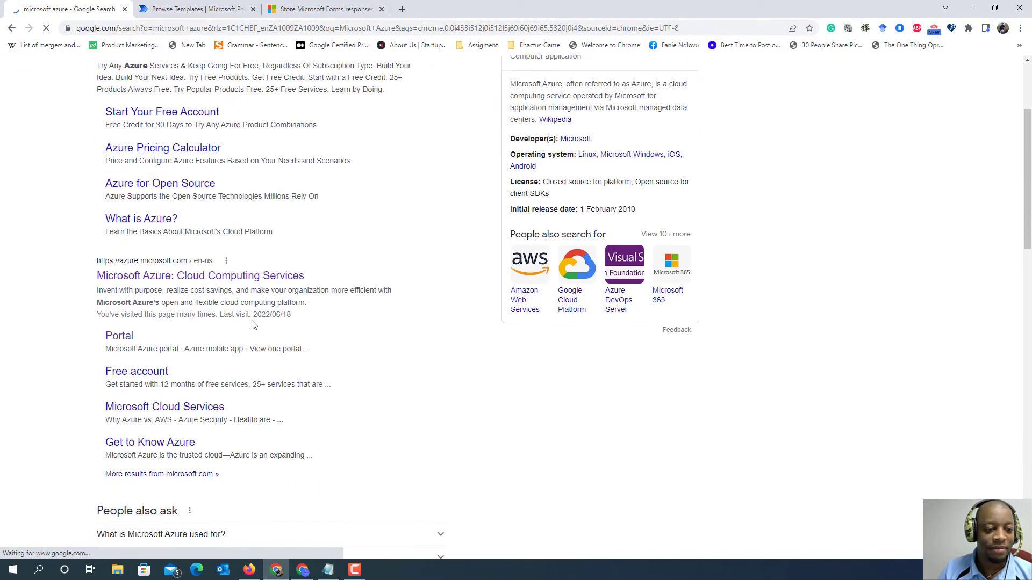
pyautogui.click(295, 276)
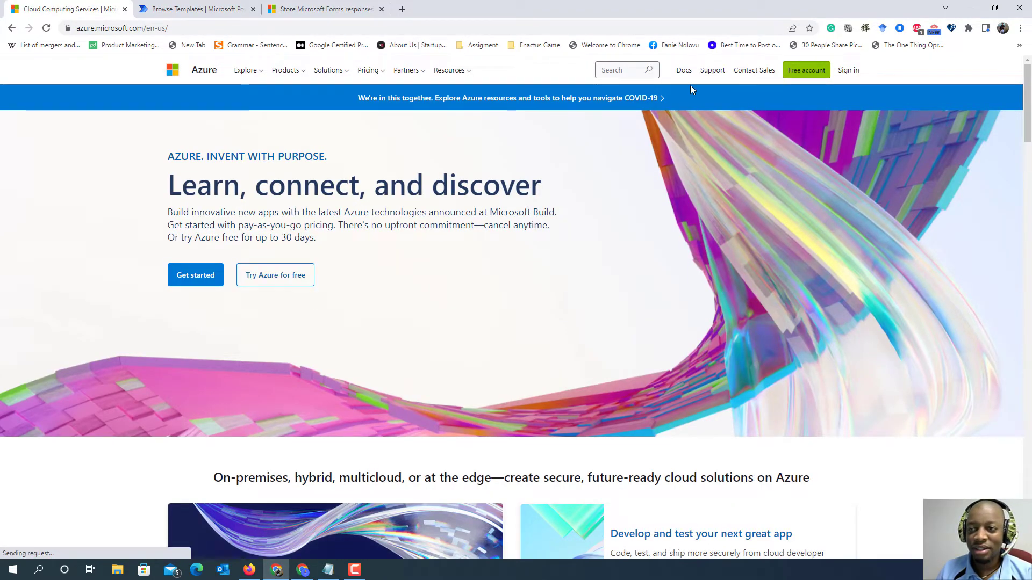
# - Sign in to the Azure website with the existing account and go to the Azure Portal
pyautogui.click(856, 79)
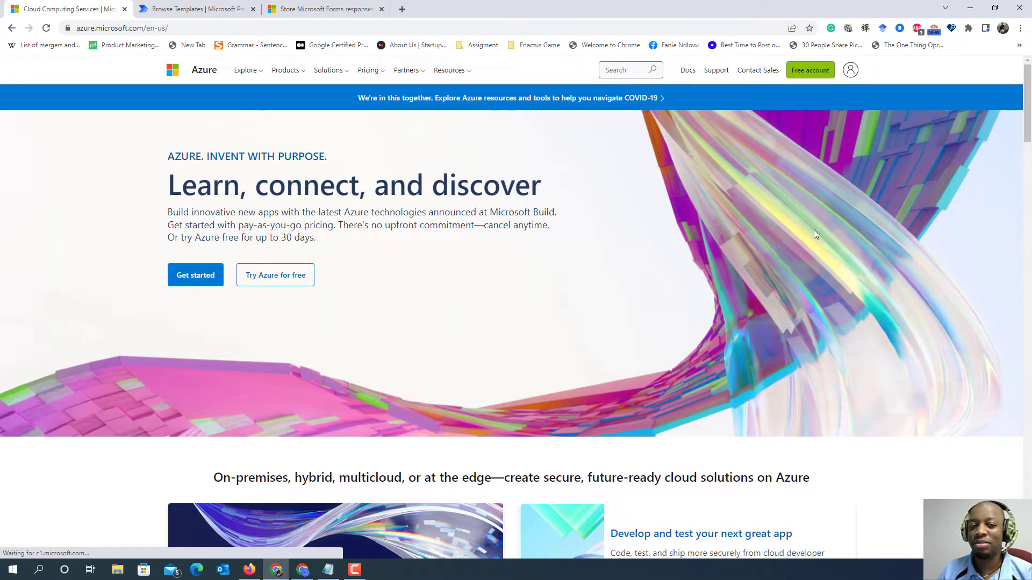
pyautogui.click(851, 77)
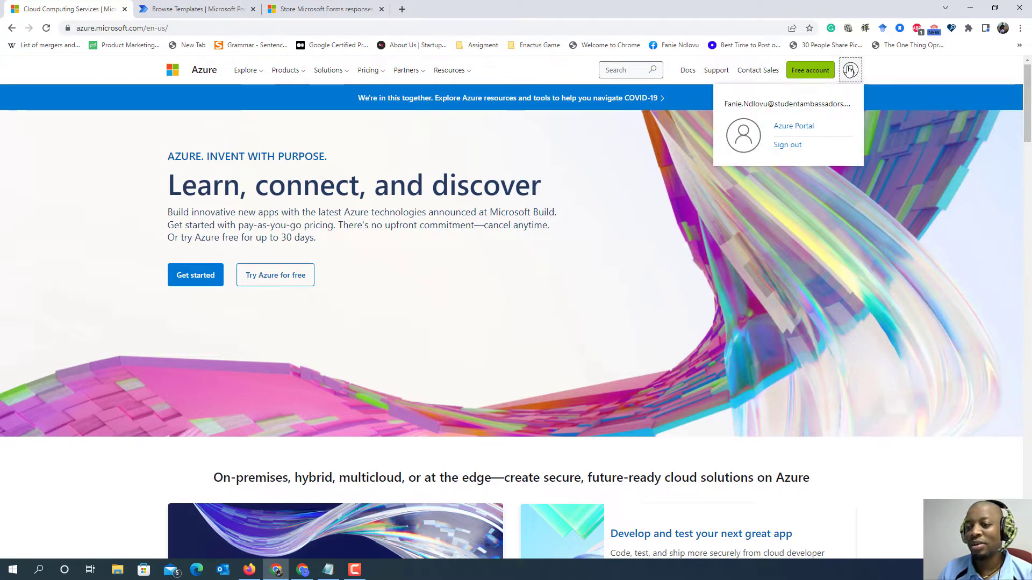
pyautogui.click(849, 70)
pyautogui.click(849, 70)
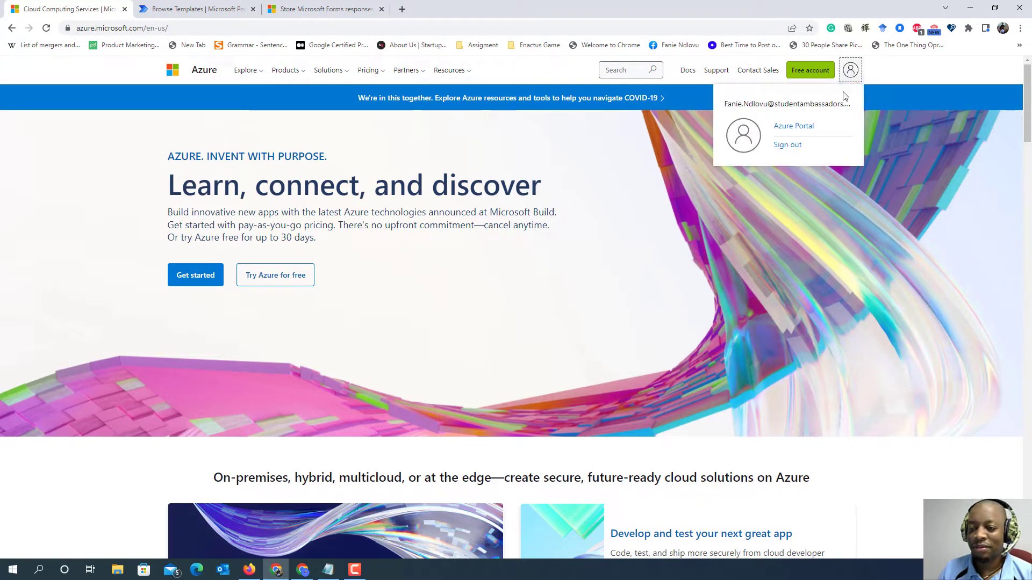
pyautogui.click(805, 127)
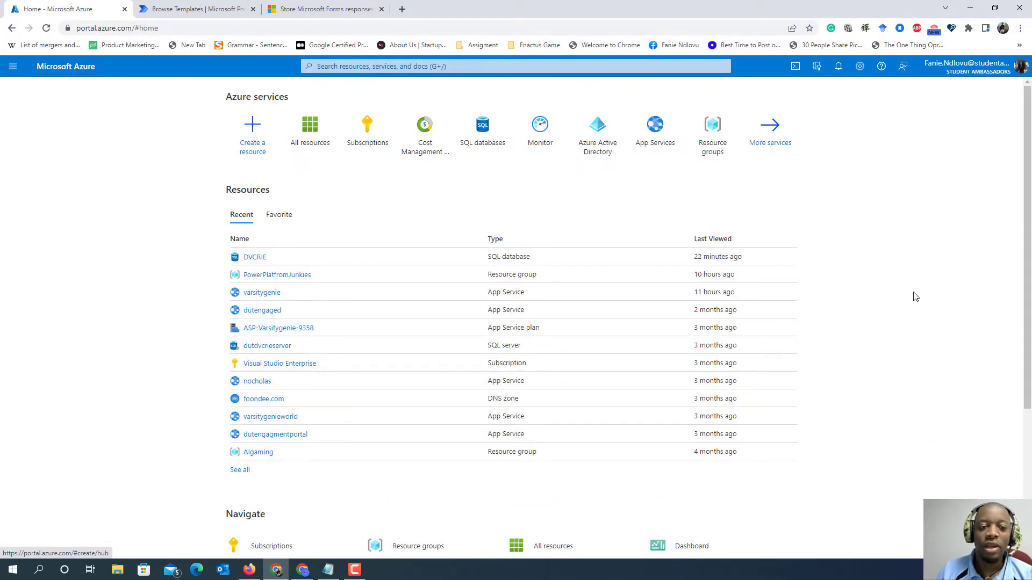
# - From all resources, start creating a new SQL Database resource in the Databases category
pyautogui.click(335, 151)
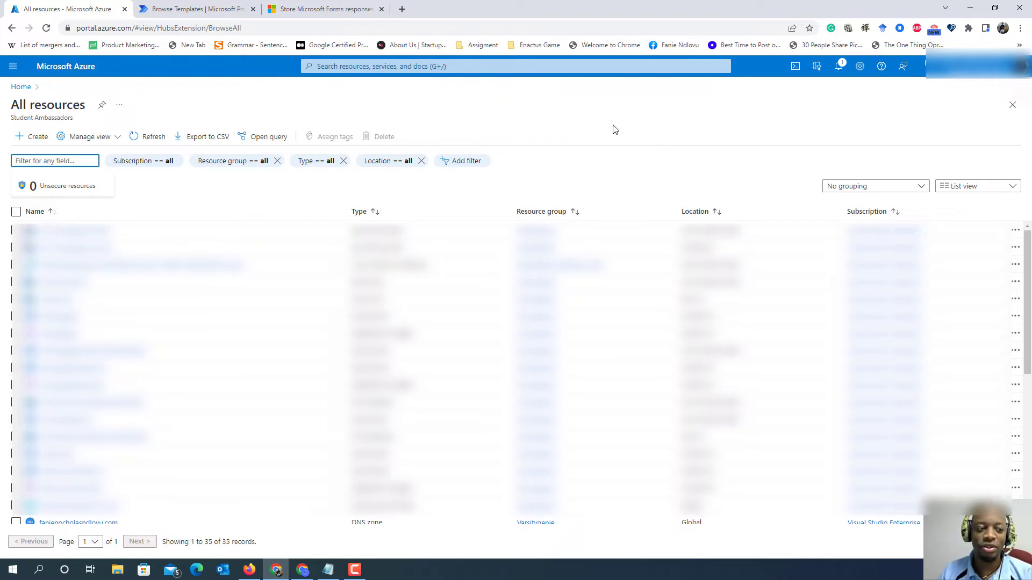
pyautogui.click(35, 136)
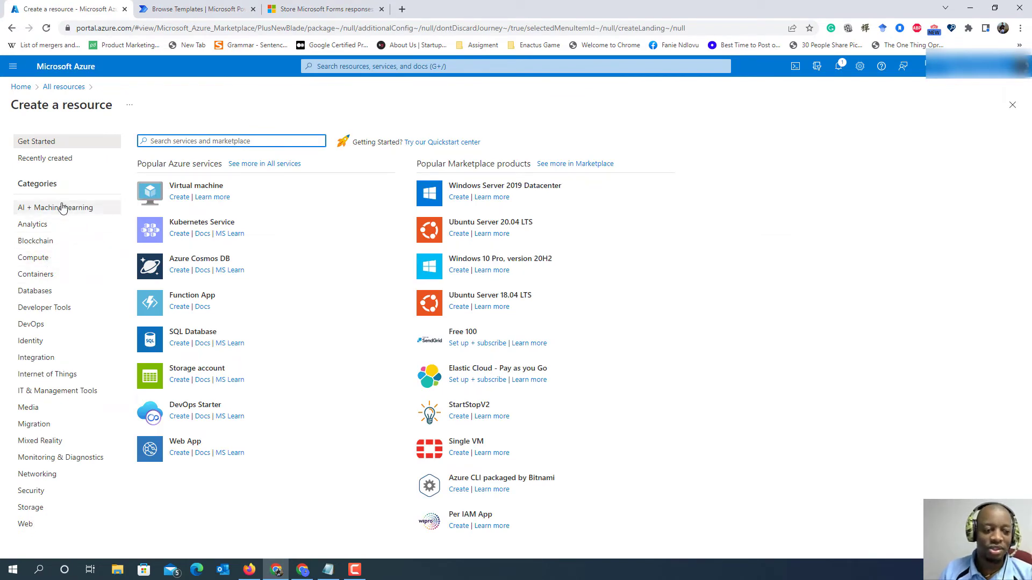
pyautogui.click(60, 297)
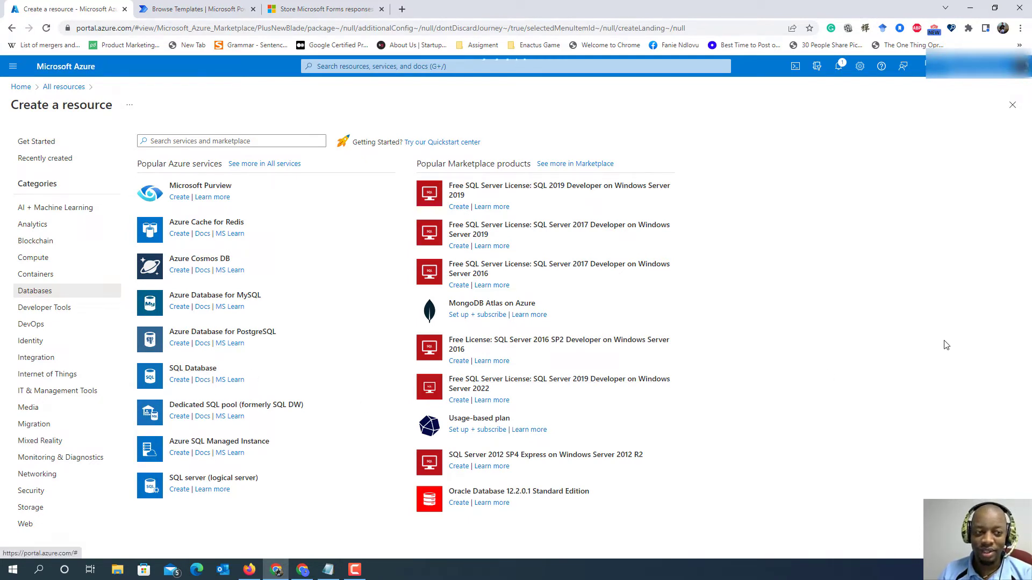
pyautogui.click(181, 375)
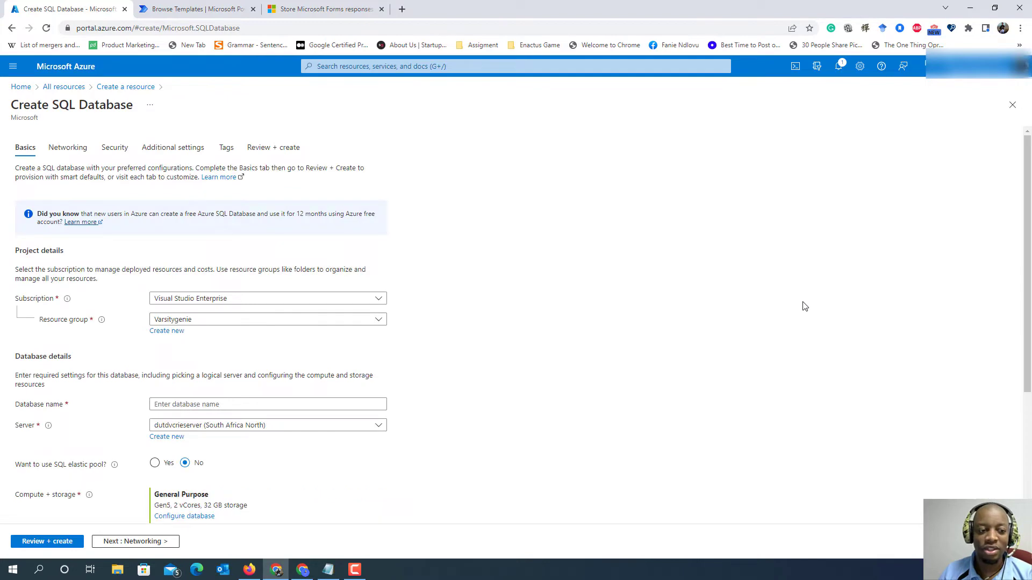
# - Set the new SQL database's resource group to PowerPlatfromJunkies
pyautogui.scroll(-3, 537, 333)
pyautogui.scroll(2, 591, 321)
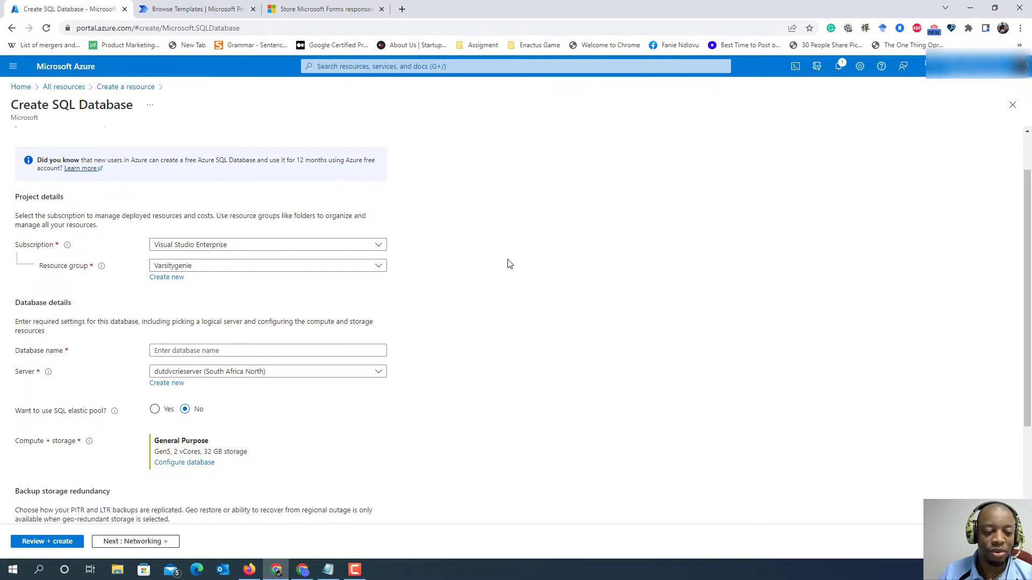
pyautogui.scroll(-2, 507, 263)
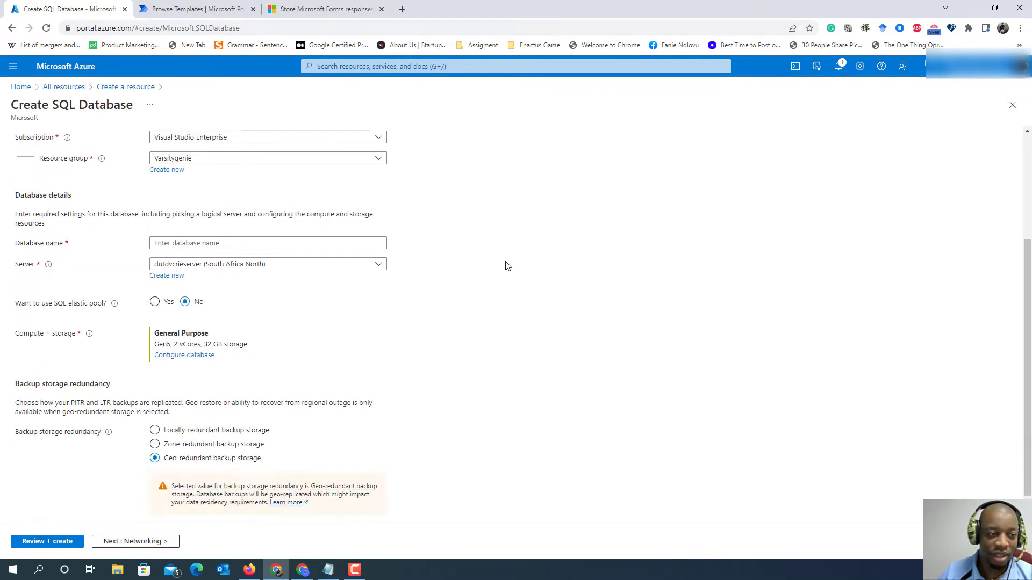
pyautogui.scroll(2, 367, 260)
pyautogui.click(378, 266)
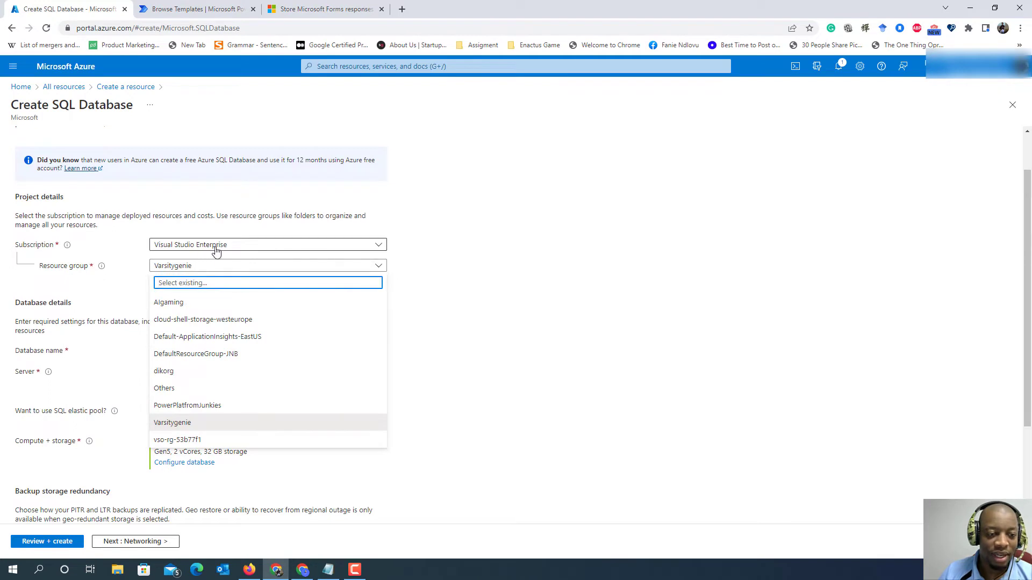
pyautogui.click(233, 410)
# - Name the new SQL database ppjunkiesdb
pyautogui.scroll(-2, 511, 329)
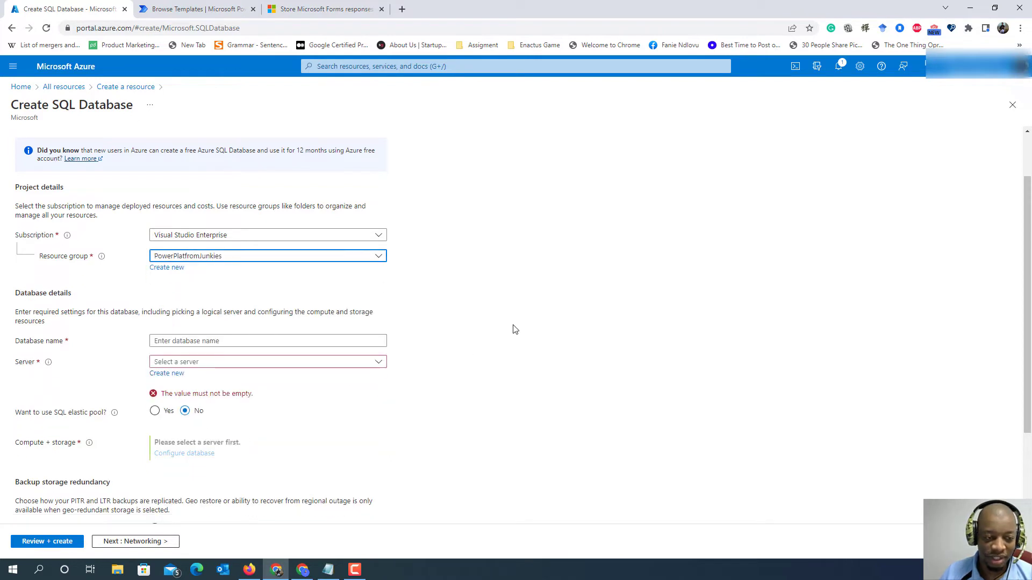
pyautogui.scroll(2, 482, 330)
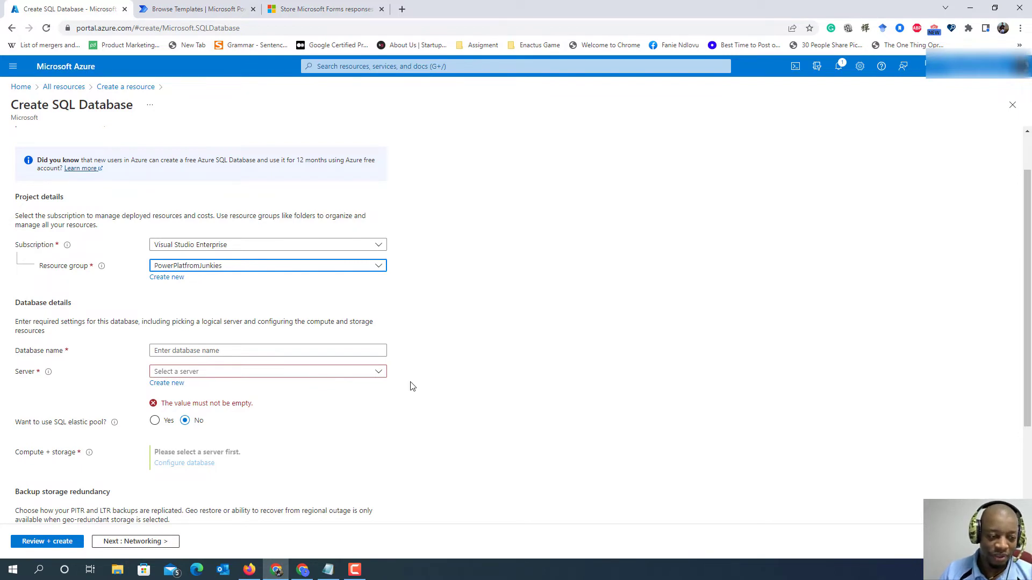
pyautogui.click(258, 351)
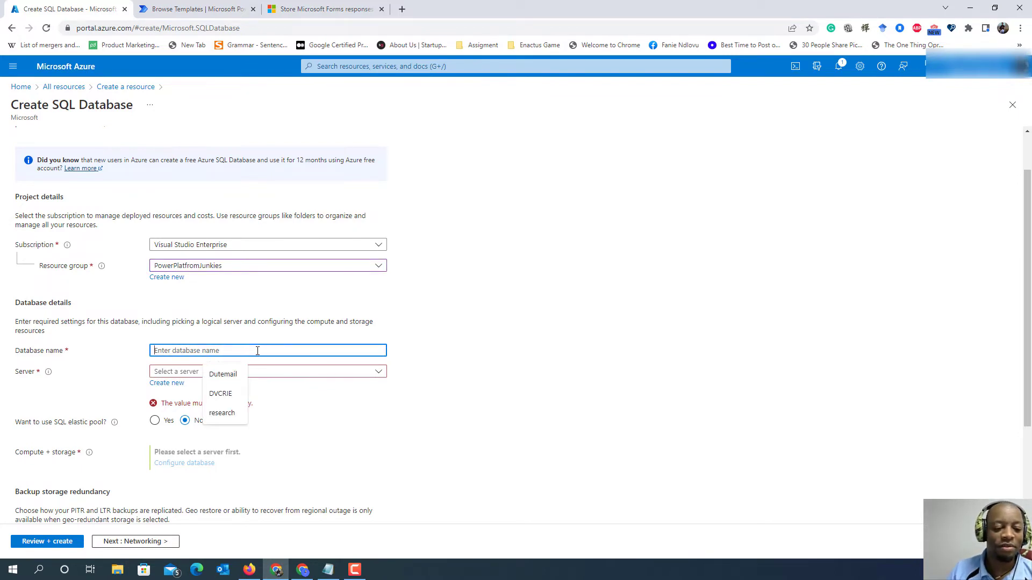
pyautogui.click(495, 373)
pyautogui.click(337, 353)
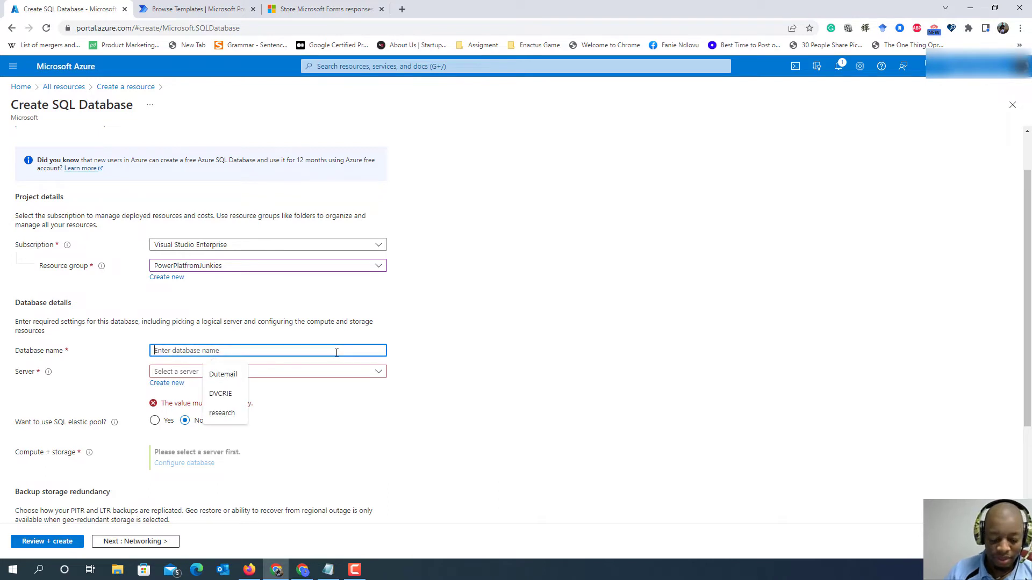
pyautogui.write('pp')
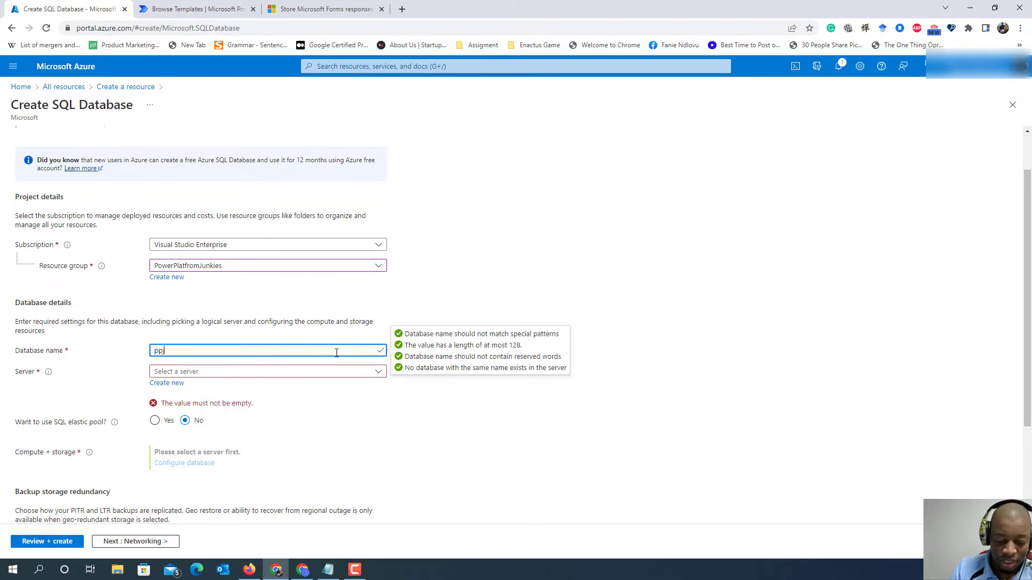
pyautogui.write('junki')
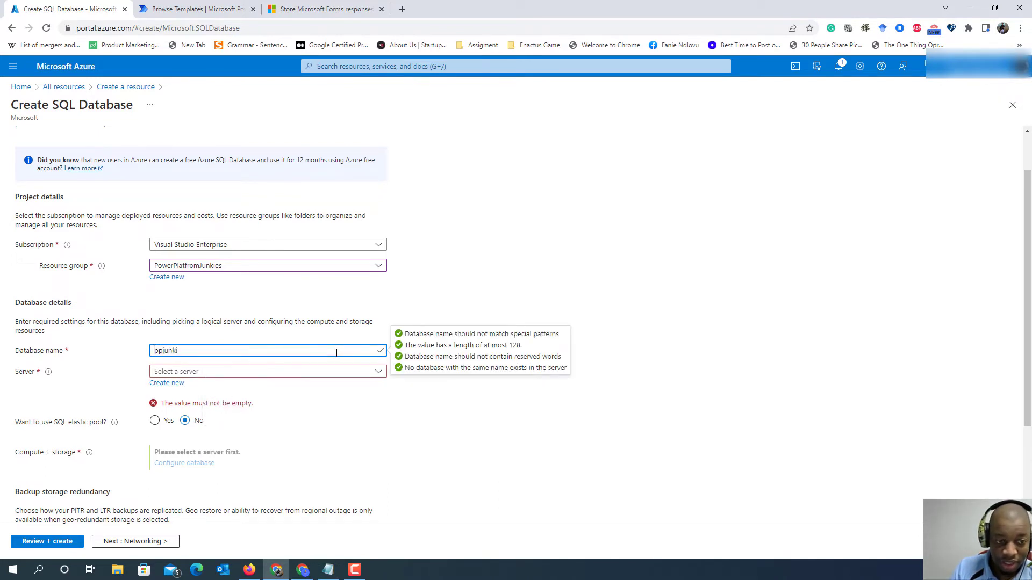
pyautogui.write('e')
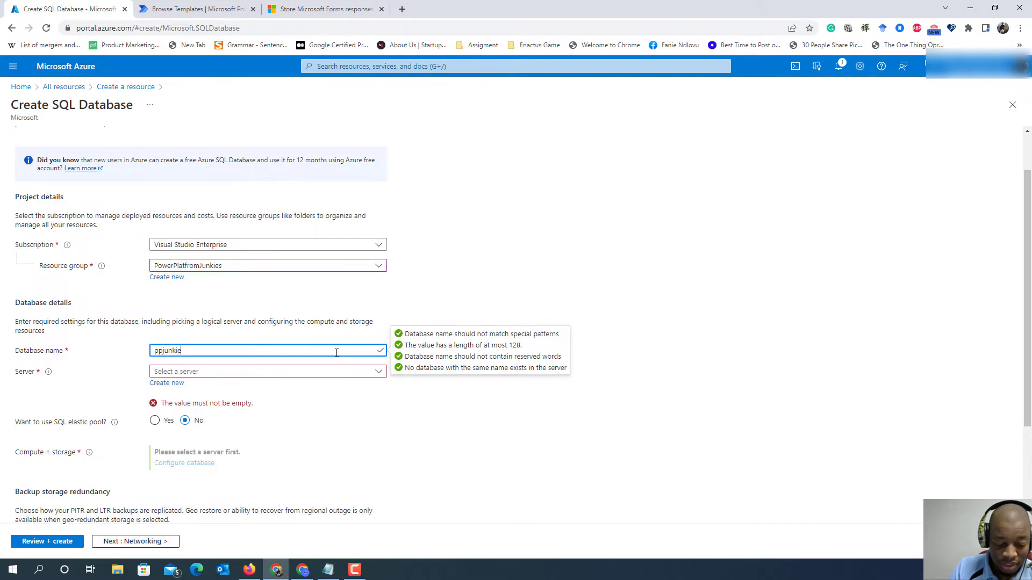
pyautogui.write('db')
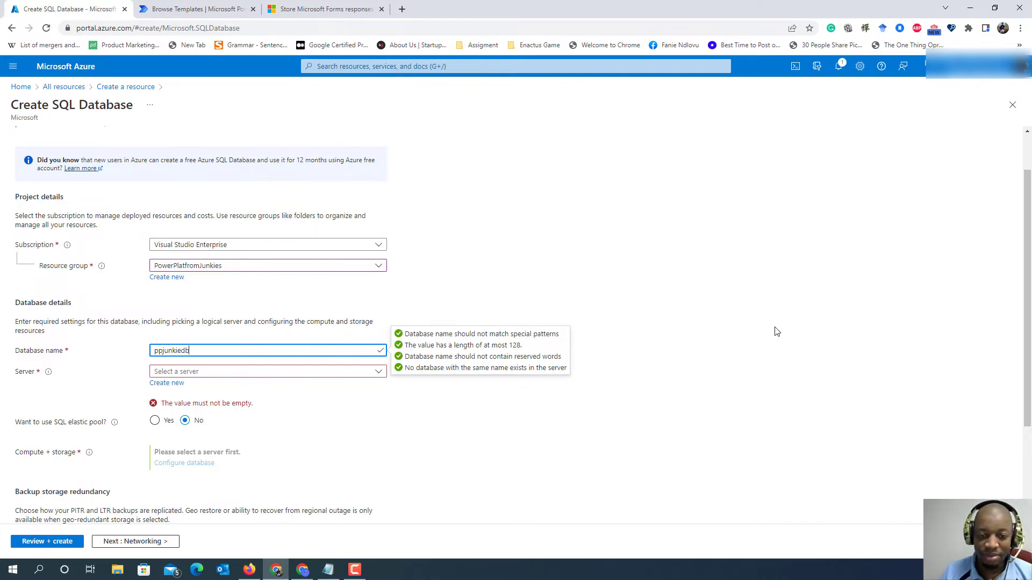
pyautogui.click(774, 330)
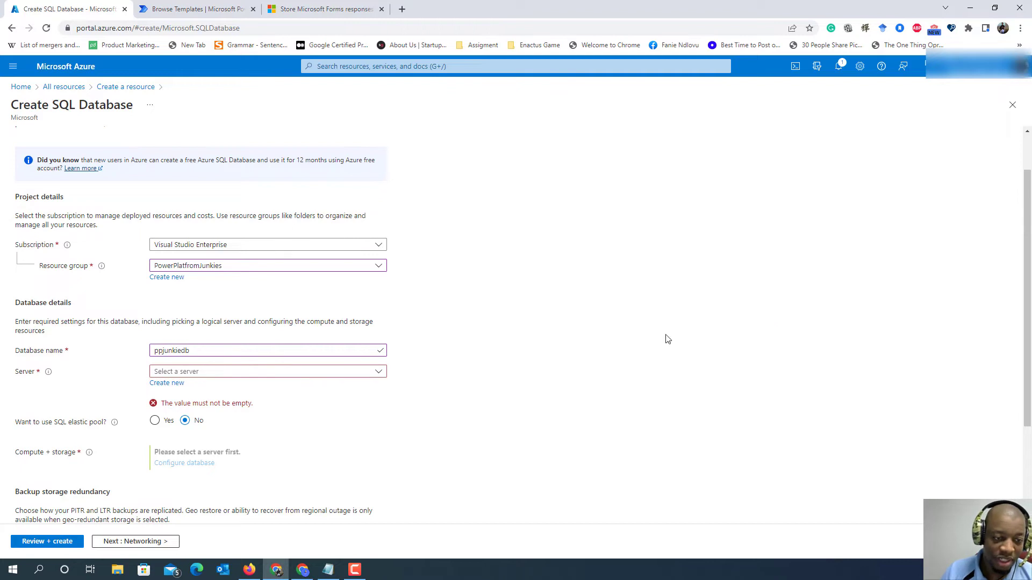
pyautogui.click(183, 350)
pyautogui.write('s')
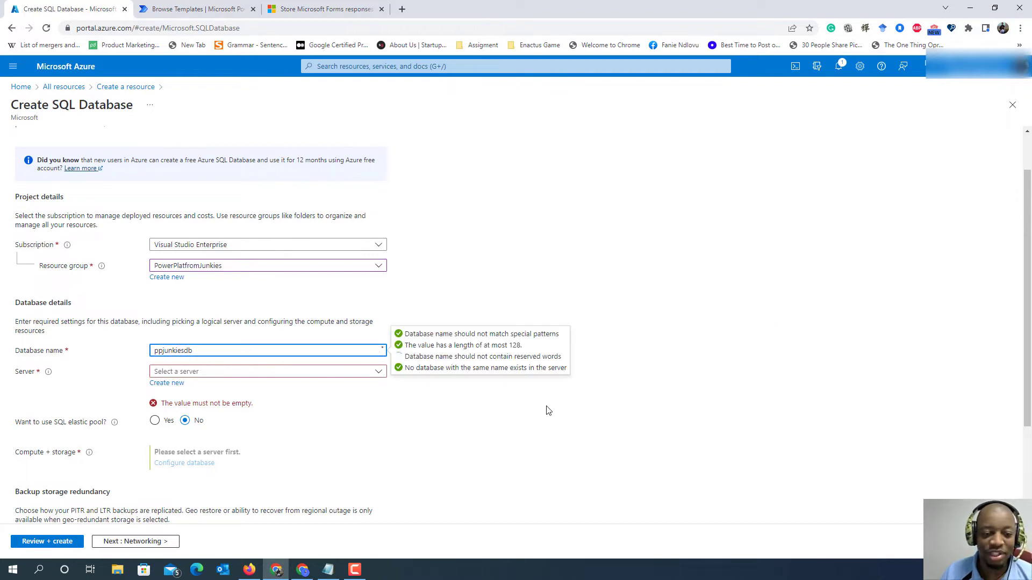
pyautogui.click(600, 412)
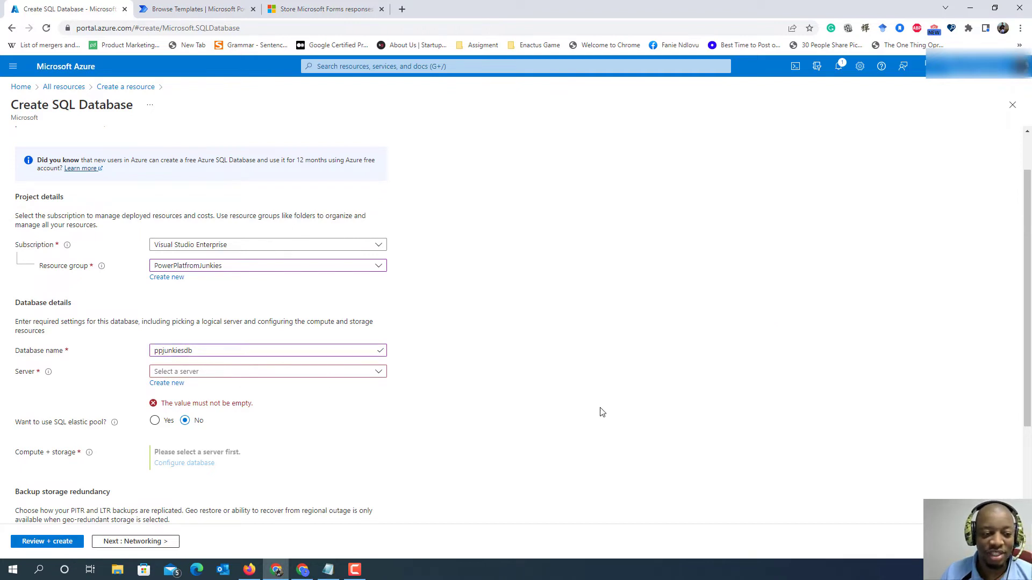
# - Start creating a new server for the database and name it ppjunkiesserver
pyautogui.click(170, 385)
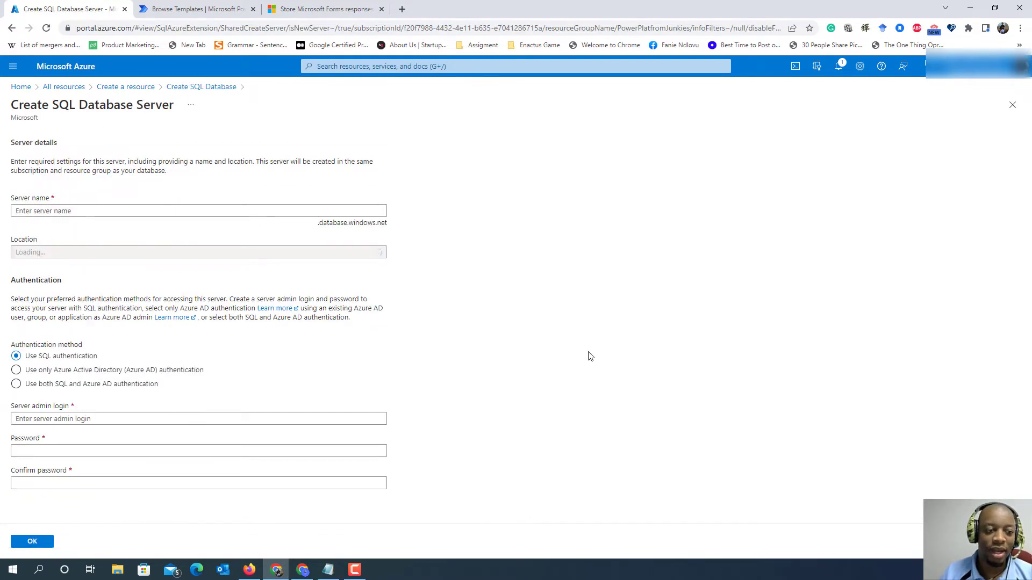
pyautogui.click(77, 215)
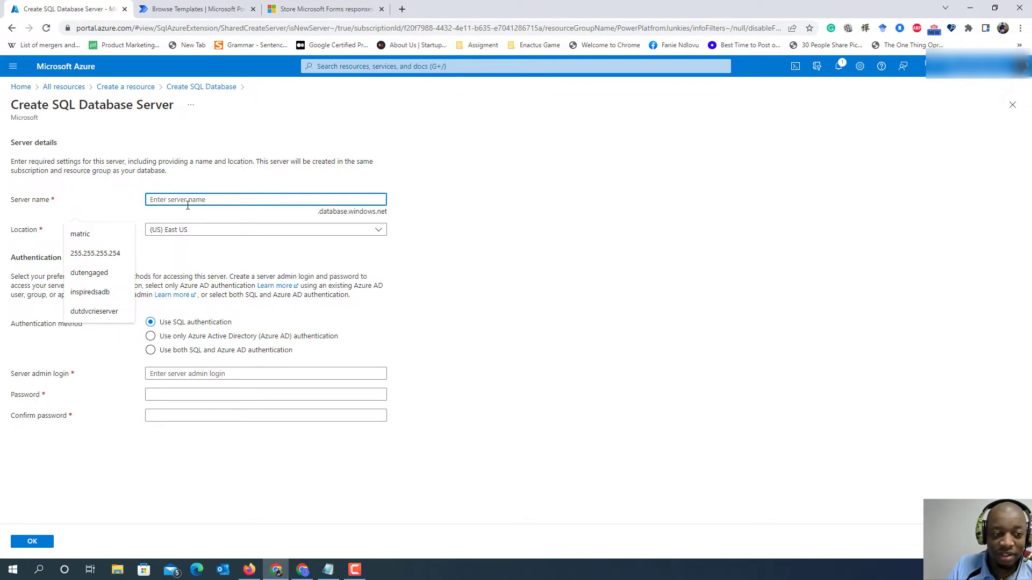
pyautogui.write('p')
pyautogui.write('pp')
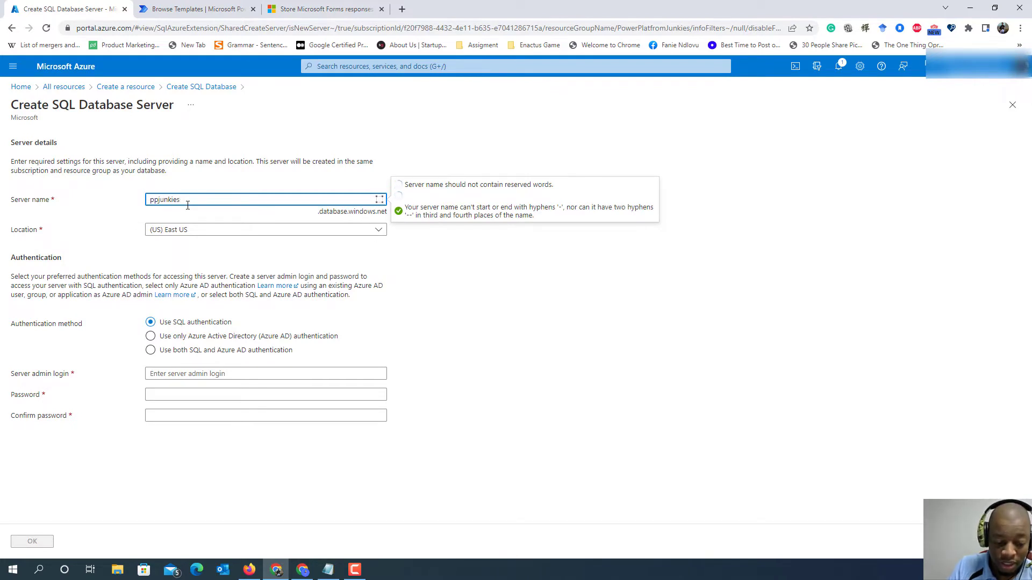
pyautogui.write('server')
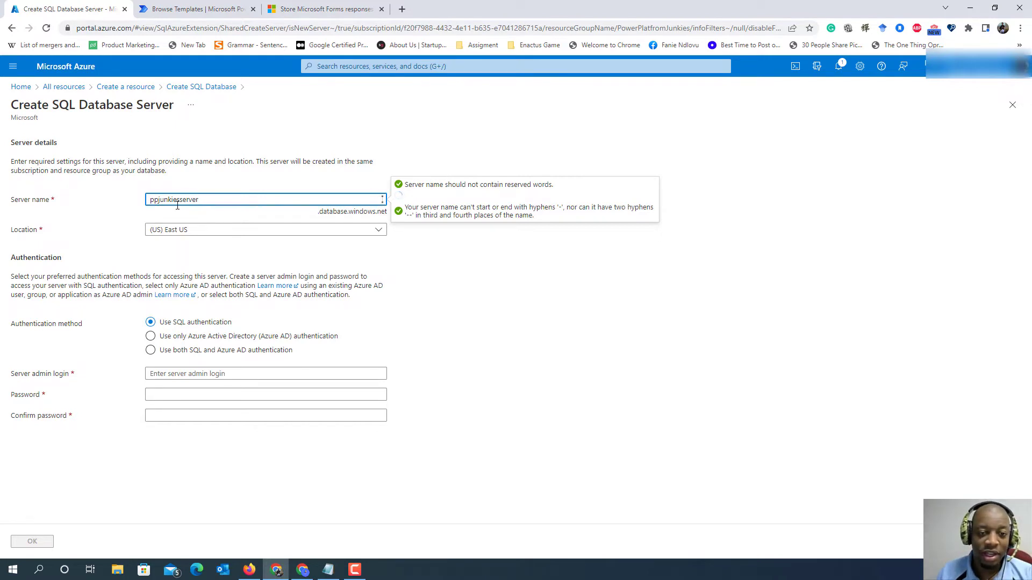
pyautogui.click(663, 336)
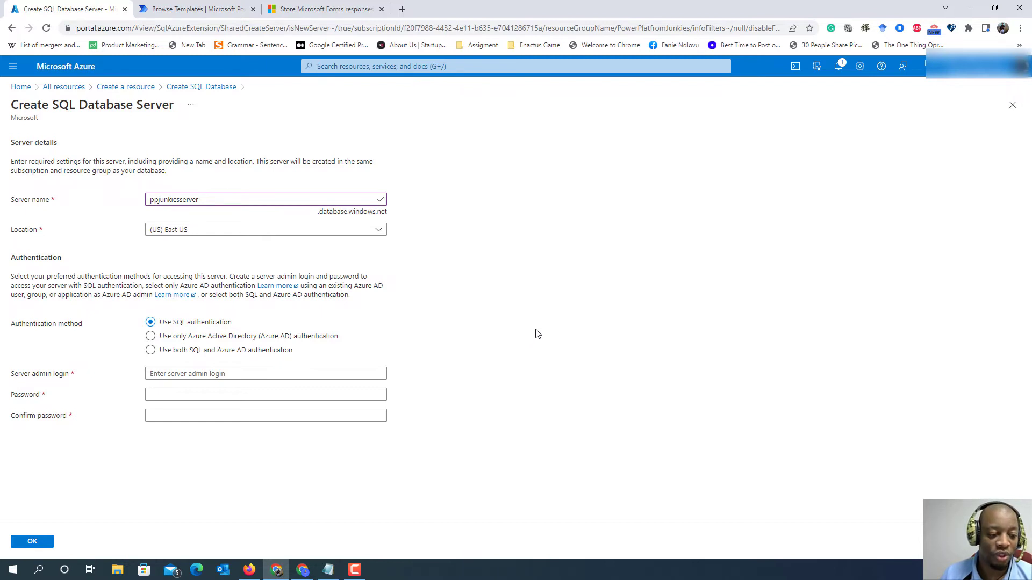
# - Set the new server's admin login to ppjunkiesadmin, keeping SQL authentication
pyautogui.click(239, 369)
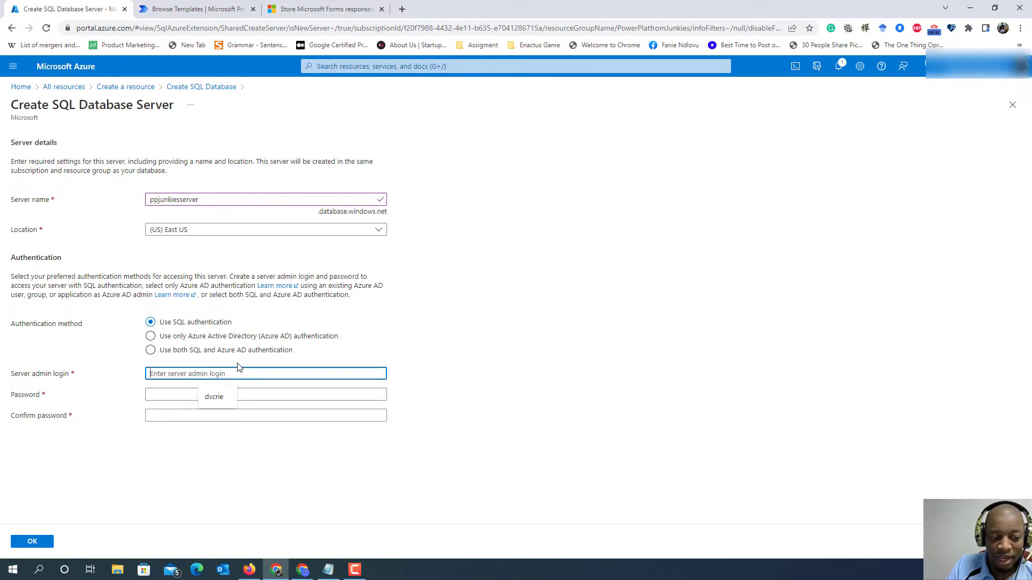
pyautogui.write('ppj')
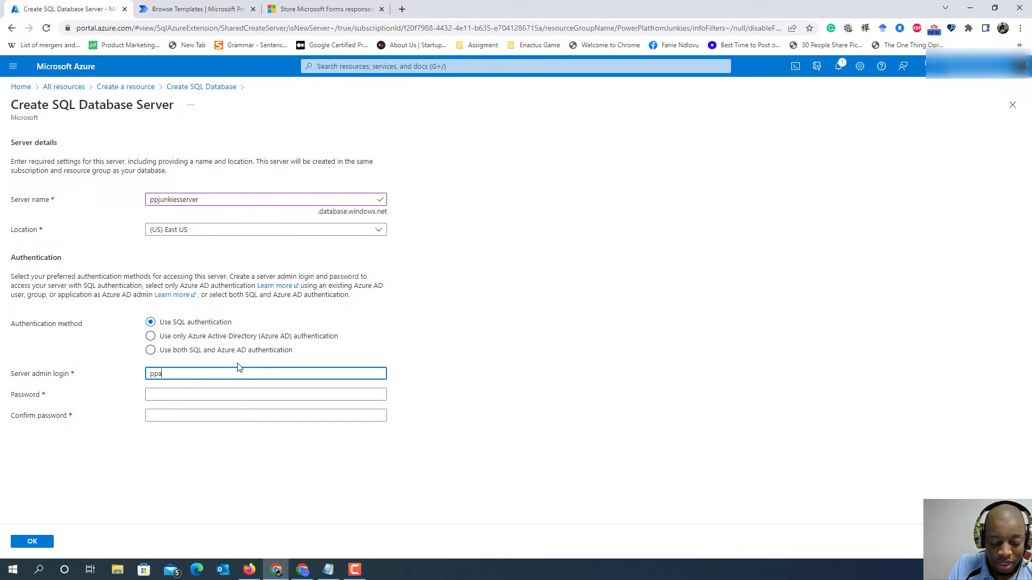
pyautogui.write('a')
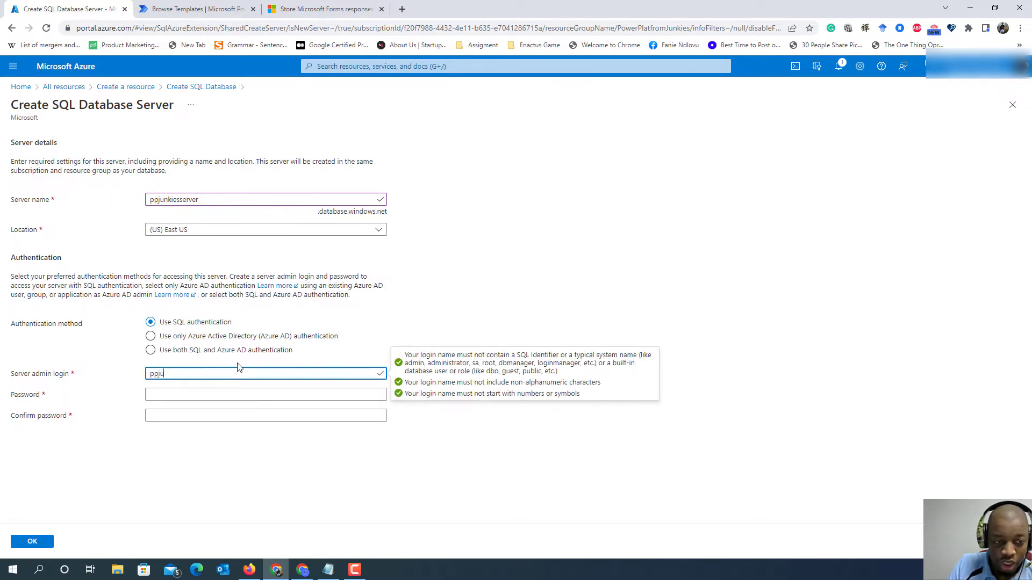
pyautogui.write('unkiesa')
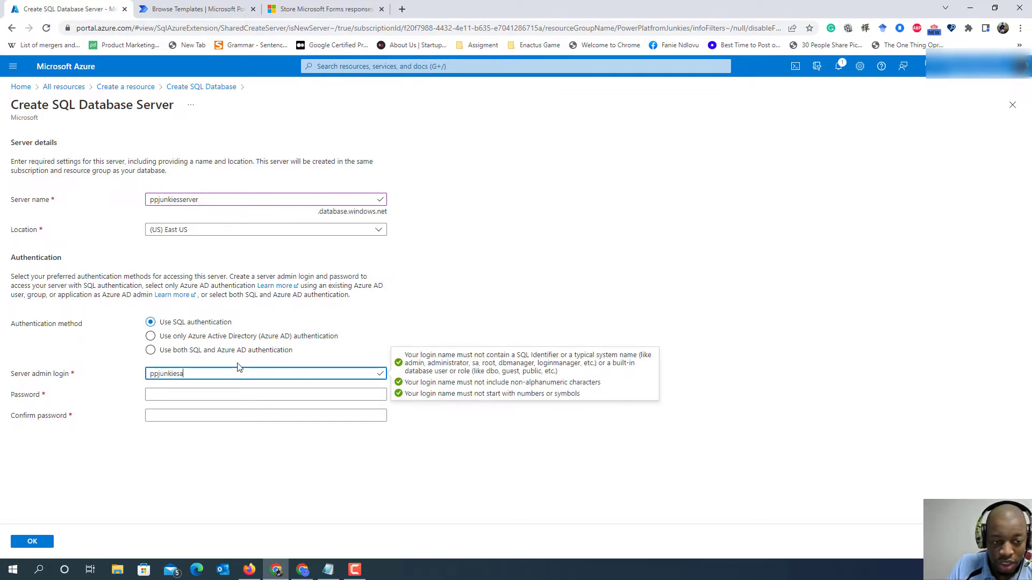
pyautogui.write('dmin')
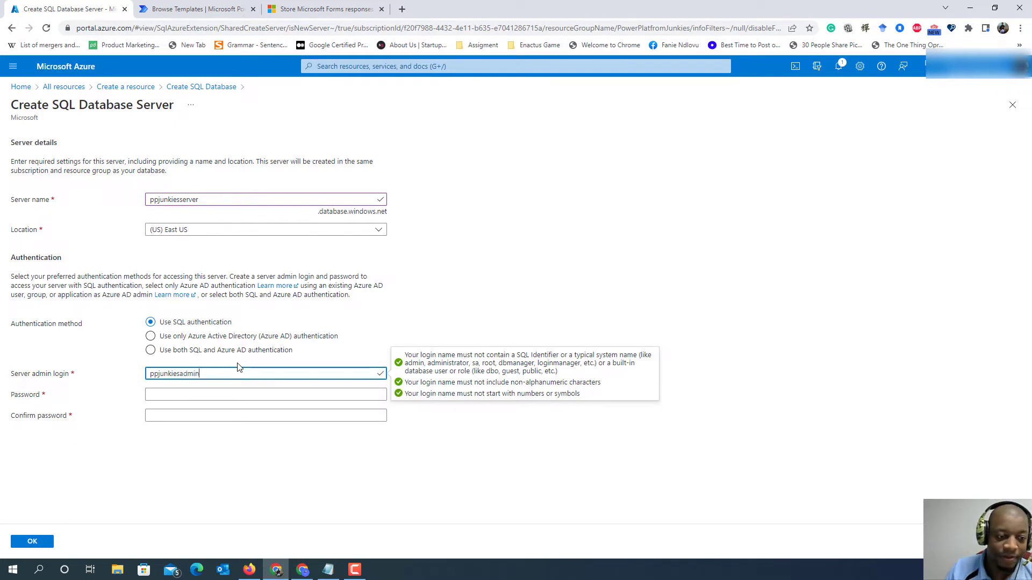
# - Enter and confirm the server admin password, and accept the new server's settings
pyautogui.click(233, 398)
pyautogui.write('Pa')
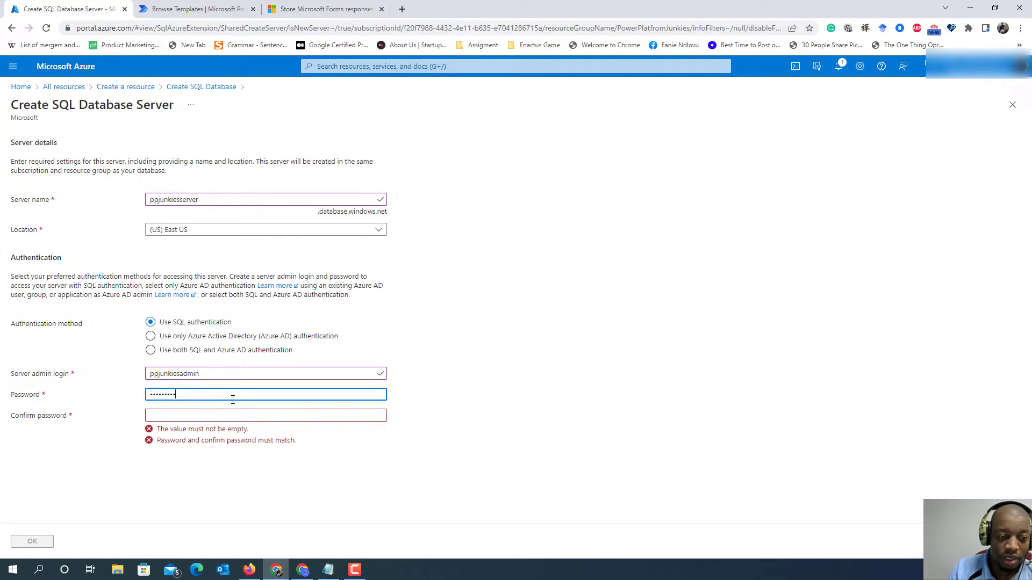
pyautogui.click(230, 410)
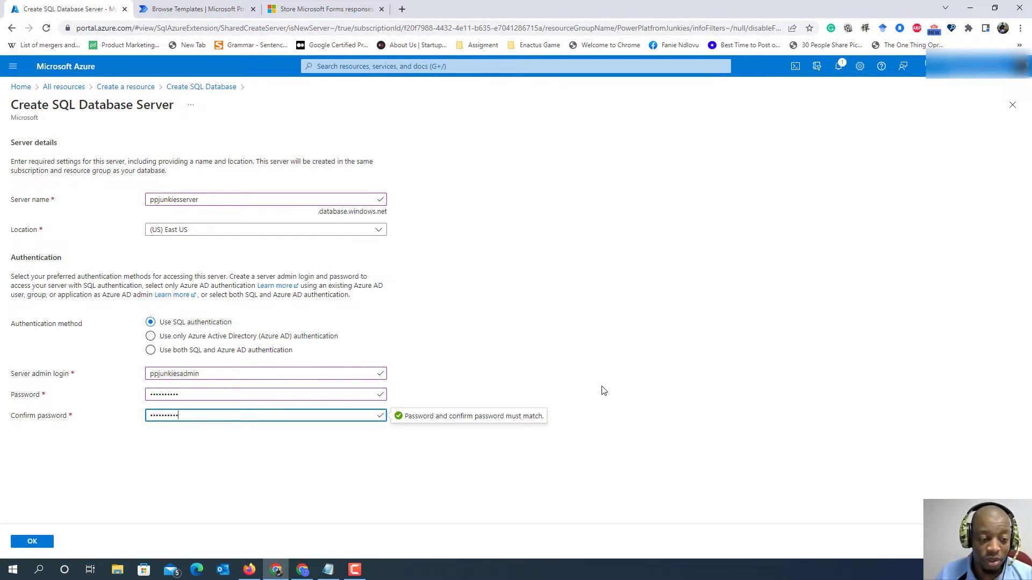
pyautogui.click(26, 546)
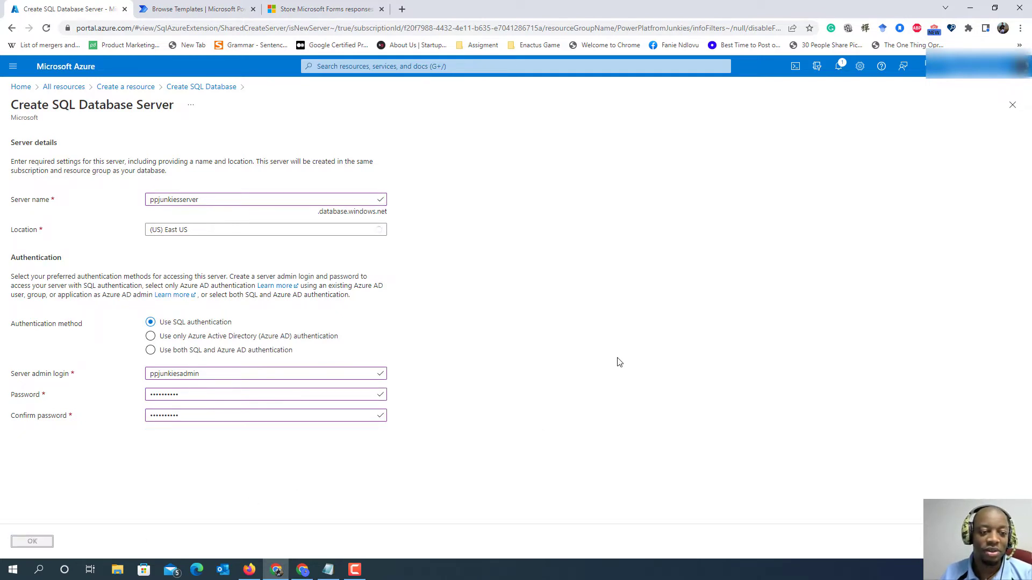
# - Configure the database's compute and storage with the Basic service tier for less demanding workloads and apply it
pyautogui.scroll(-2, 569, 343)
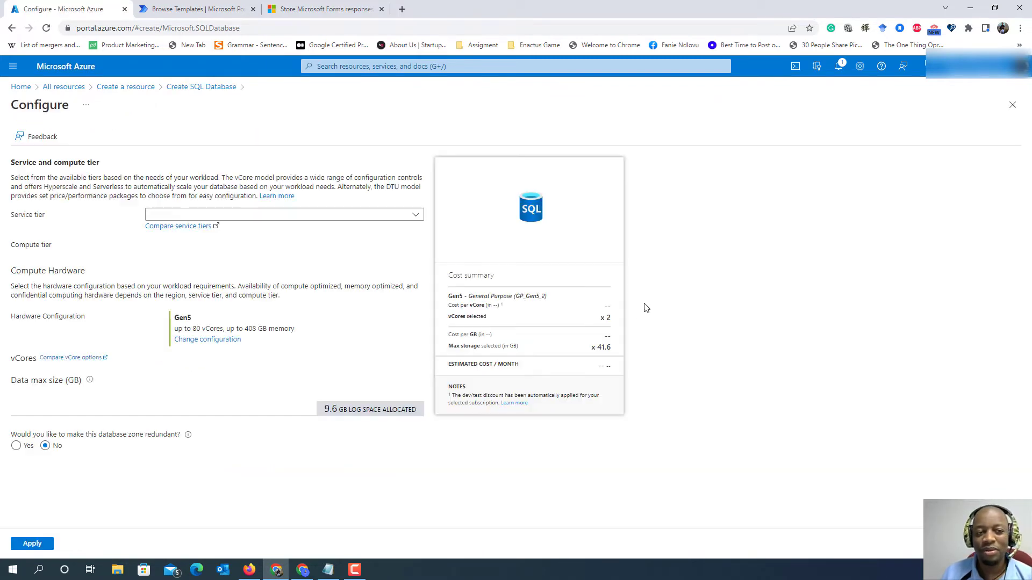
pyautogui.scroll(-1, 358, 286)
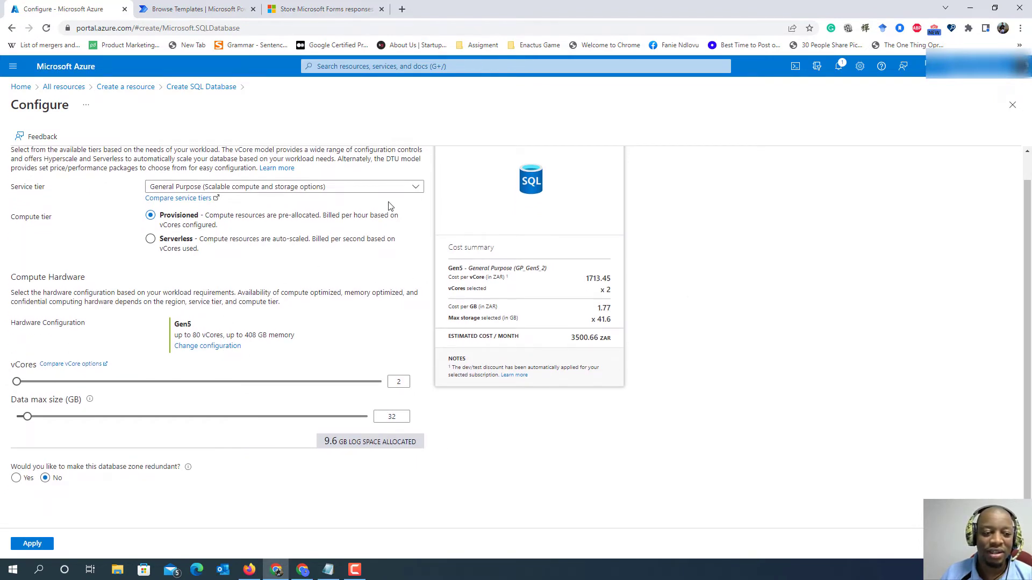
pyautogui.click(417, 188)
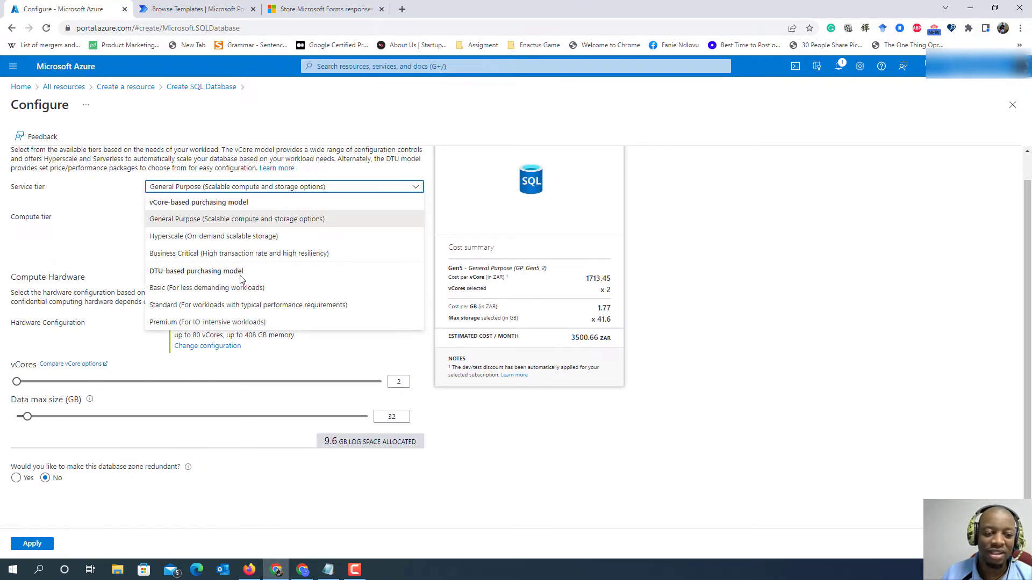
pyautogui.click(215, 288)
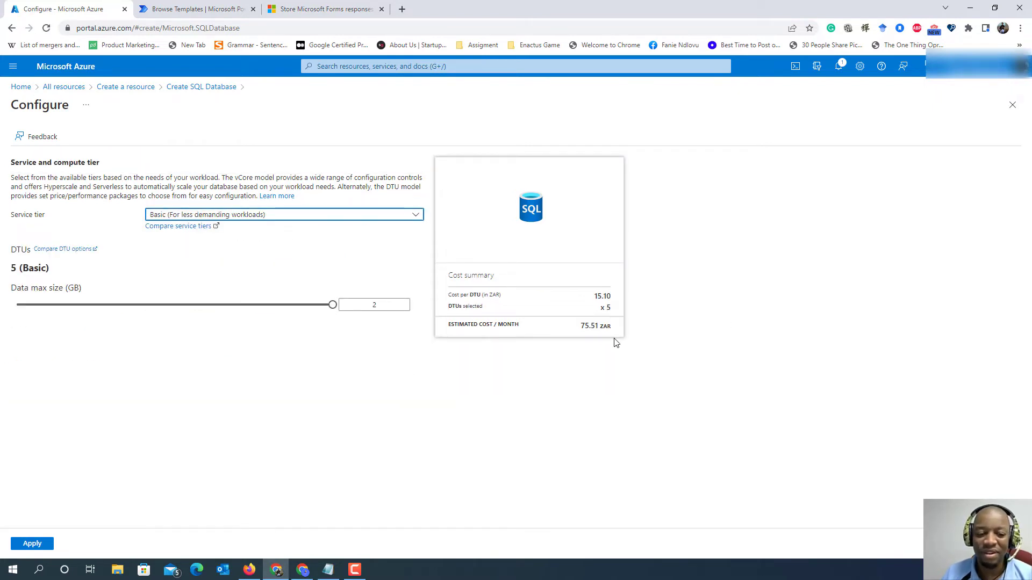
pyautogui.click(33, 544)
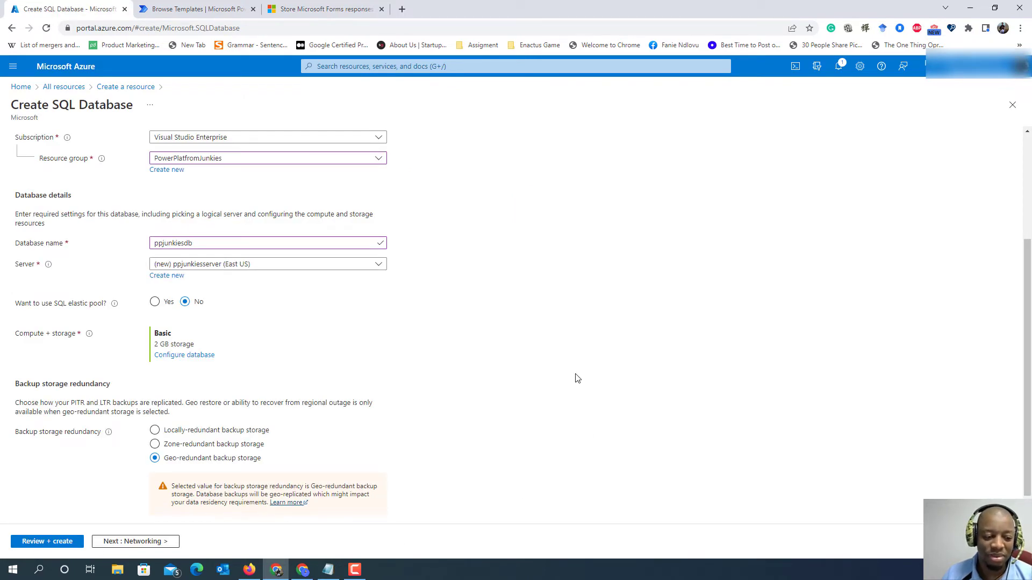
# - Proceed to the networking settings and set the server's connectivity method to Public endpoint
pyautogui.scroll(-1, 572, 371)
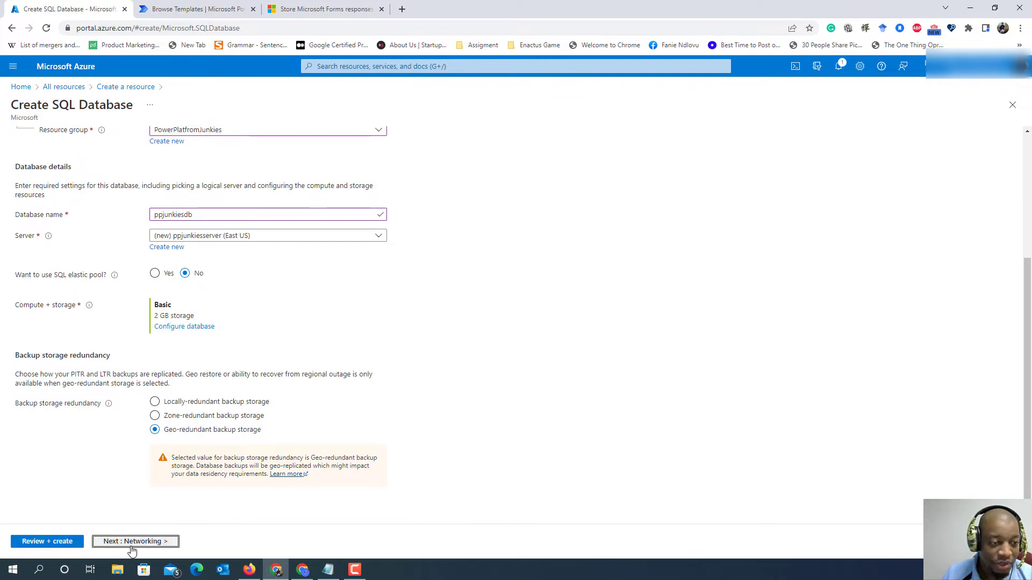
pyautogui.click(135, 542)
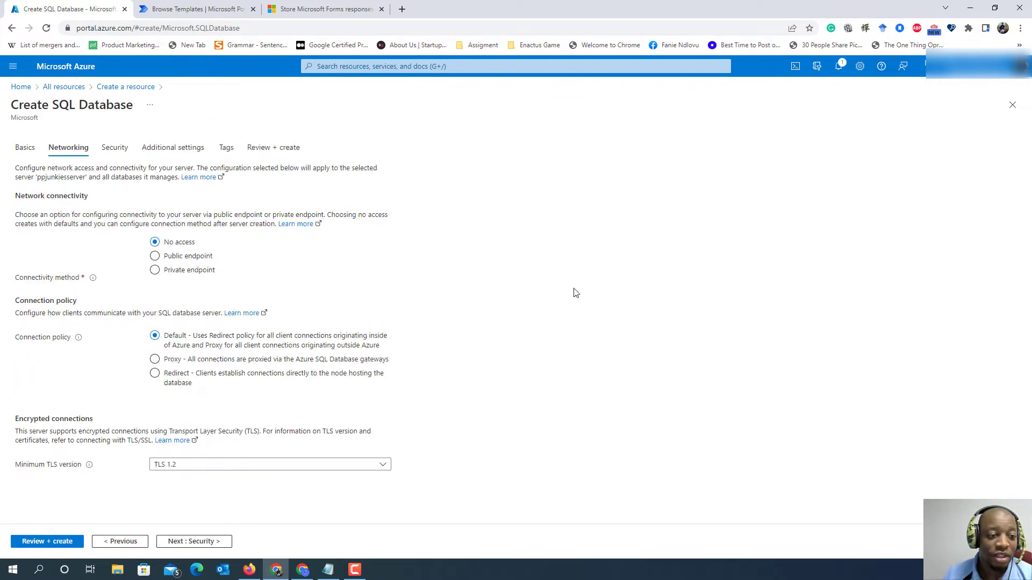
pyautogui.click(155, 256)
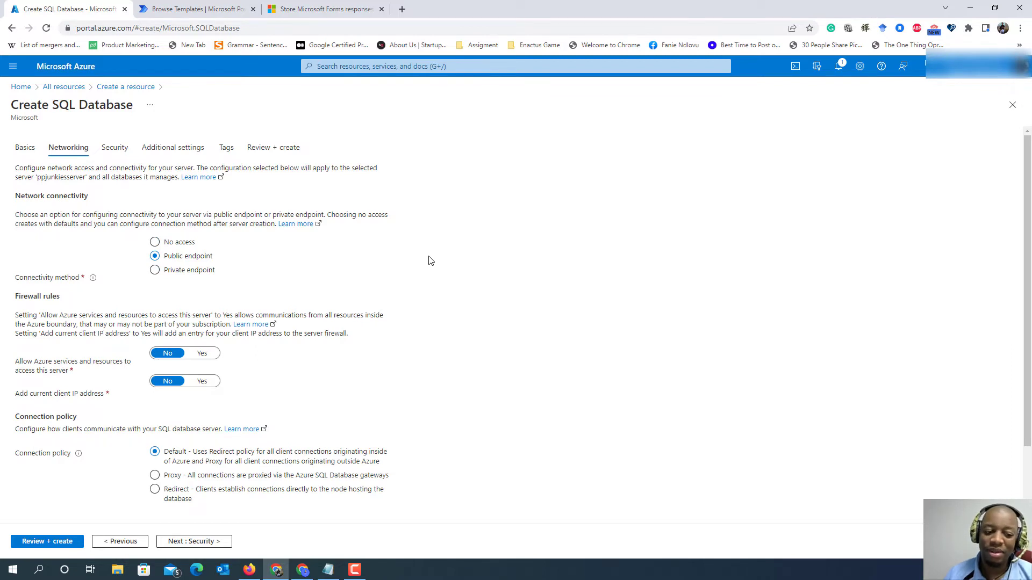
# - In the firewall rules, allow Azure services and resources to access the server and add the current client IP address
pyautogui.scroll(-2, 430, 259)
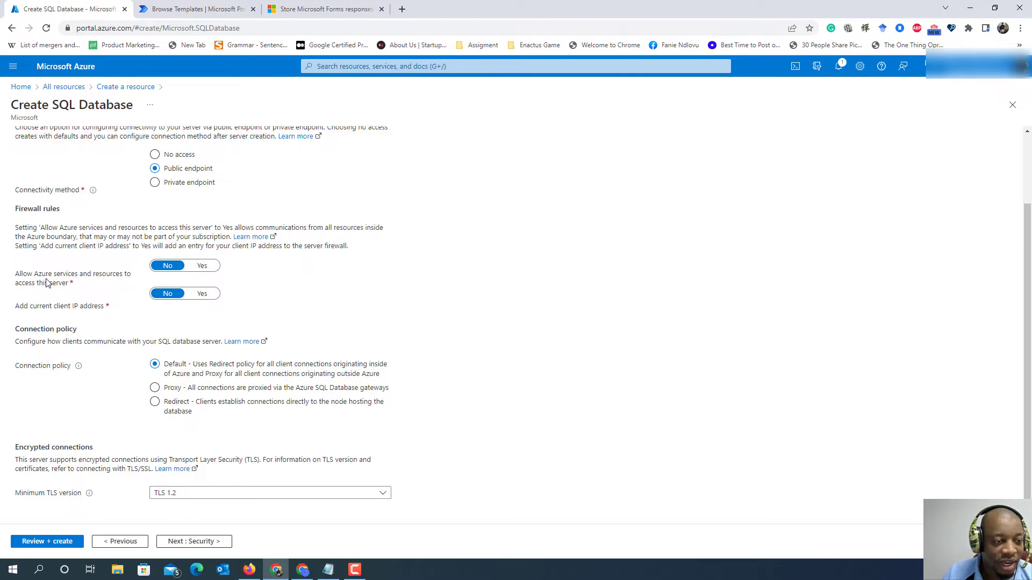
pyautogui.click(202, 266)
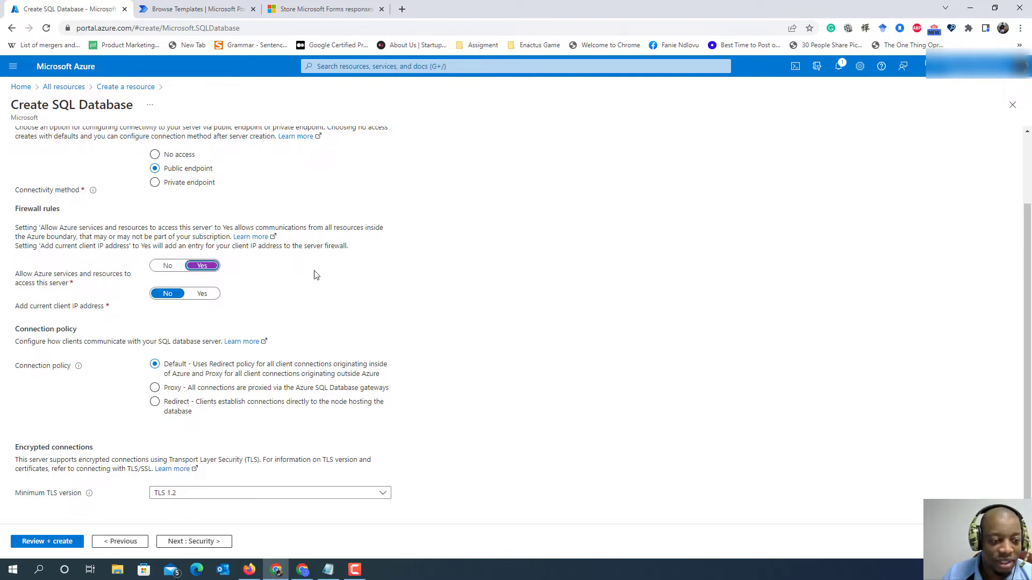
pyautogui.click(202, 293)
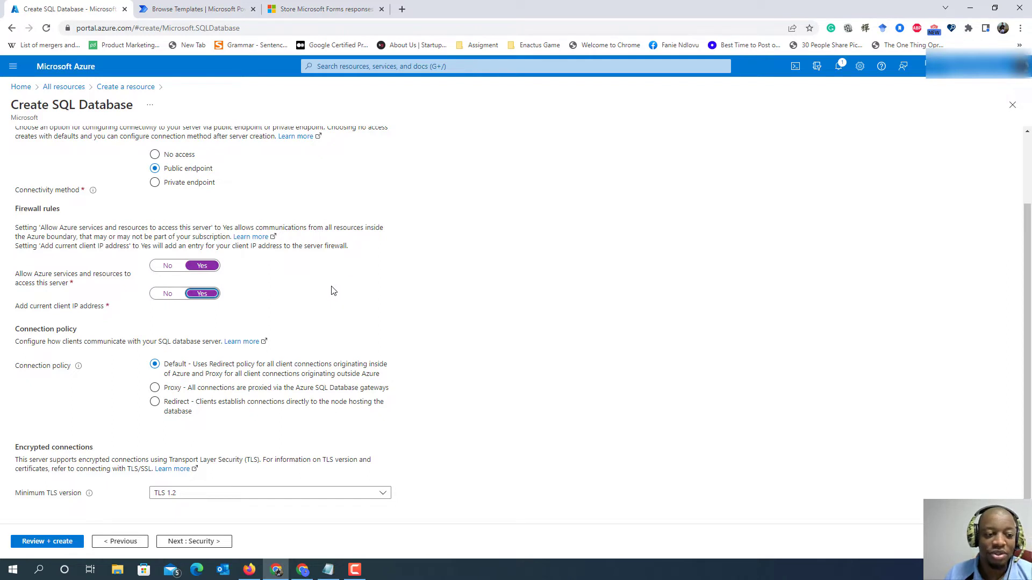
pyautogui.click(168, 294)
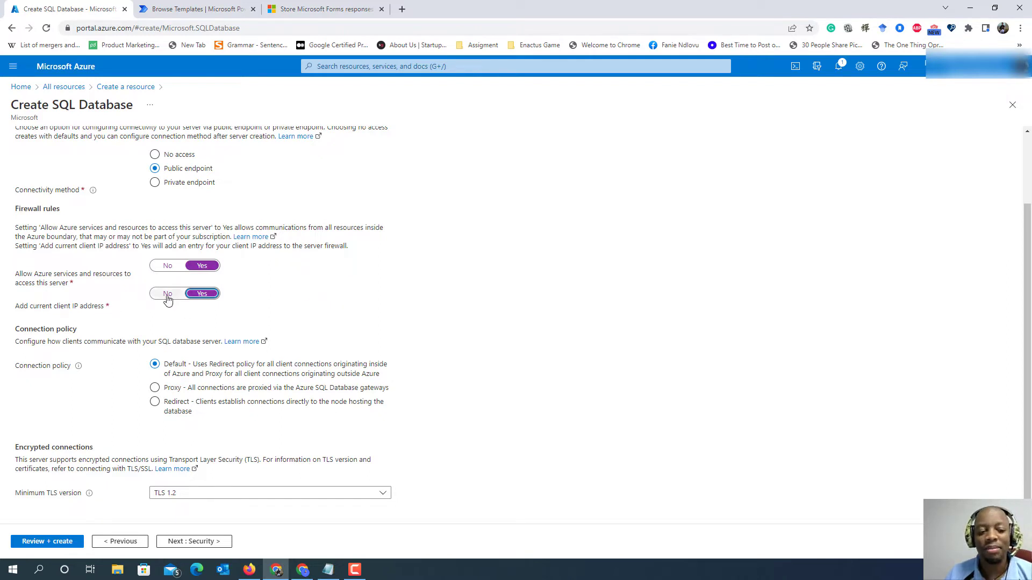
pyautogui.click(199, 296)
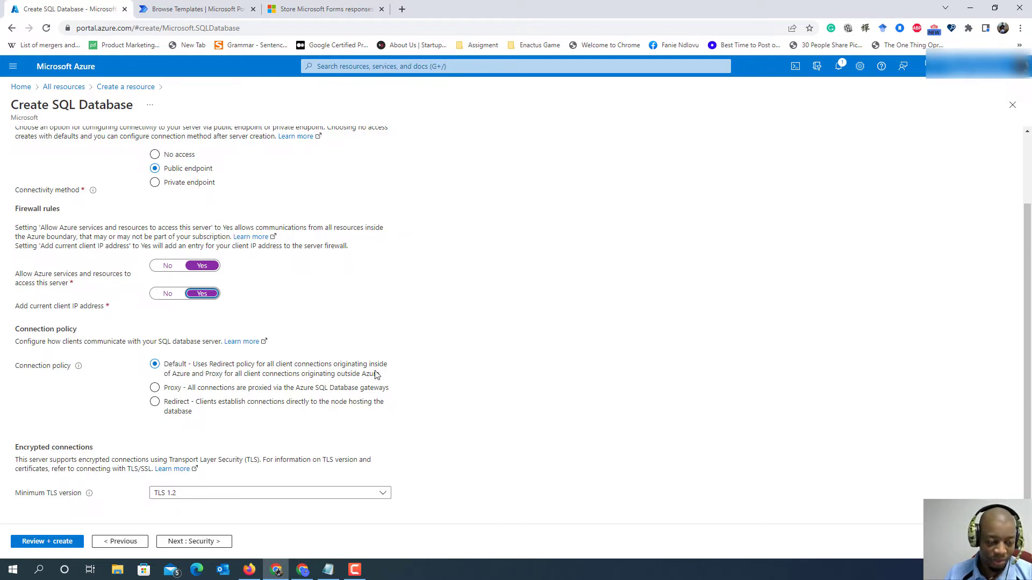
# - Keep the default security settings, review the database configuration summary and create the SQL database
pyautogui.click(177, 541)
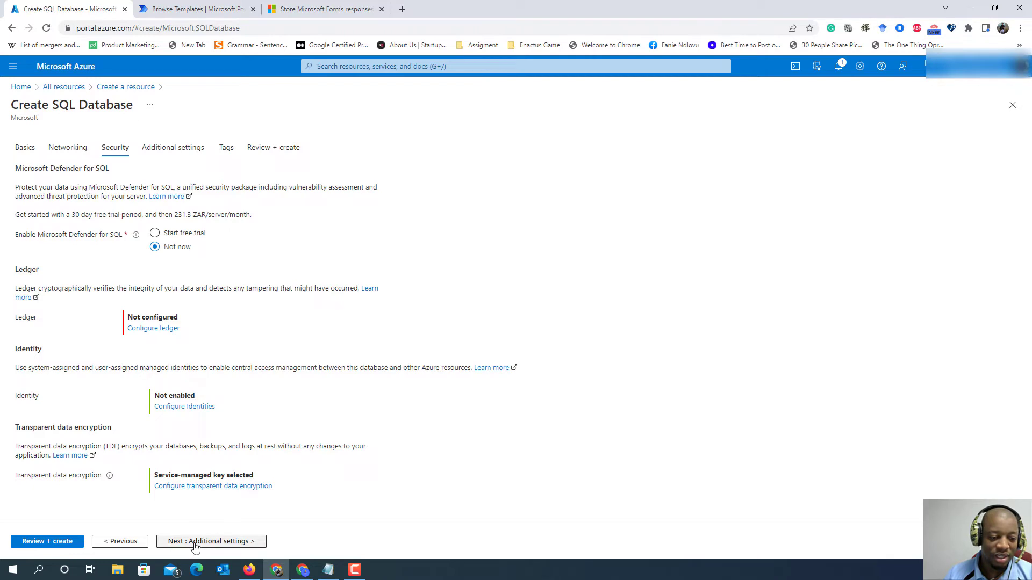
pyautogui.click(69, 544)
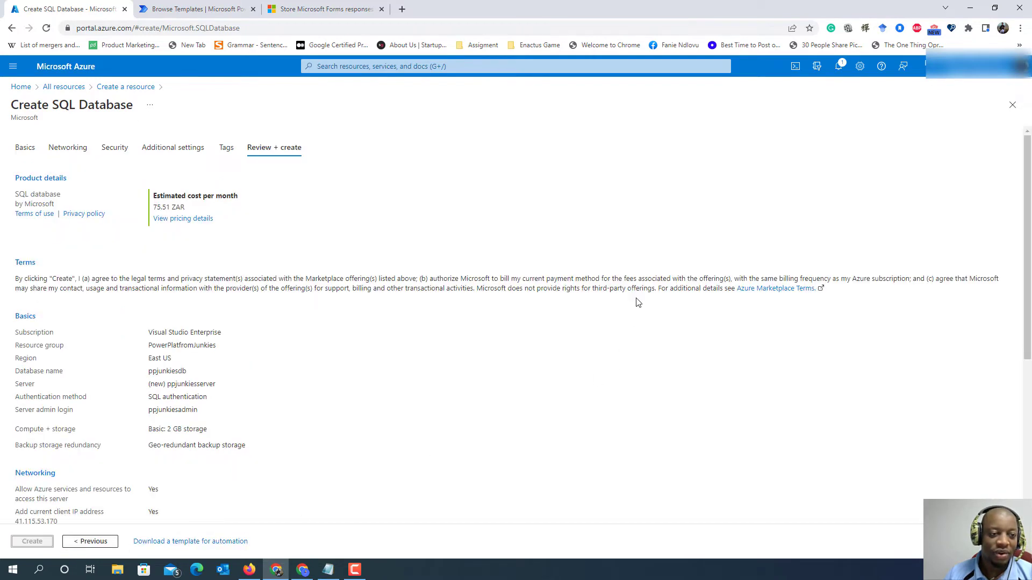
pyautogui.scroll(-5, 438, 322)
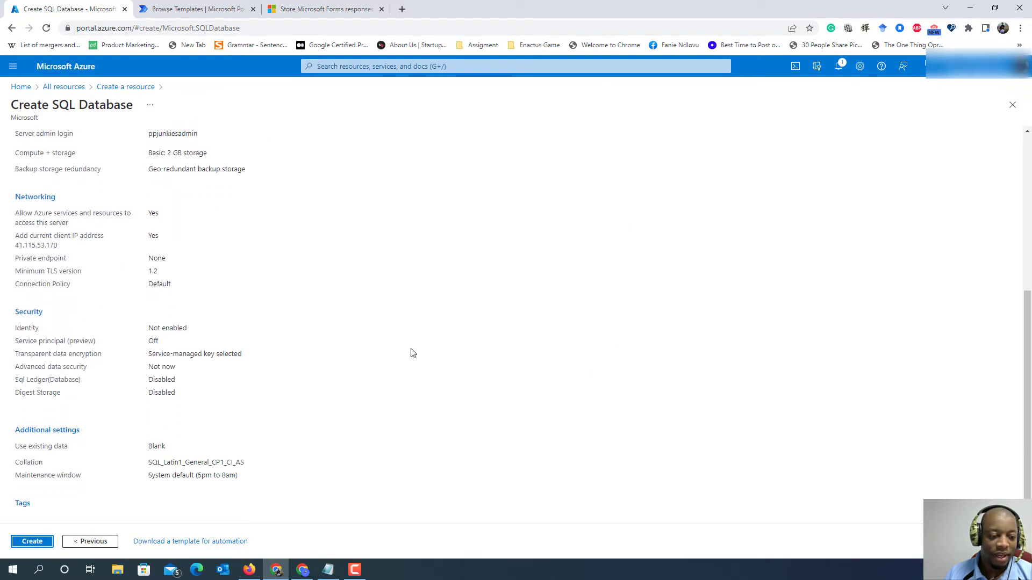
pyautogui.scroll(5, 413, 350)
pyautogui.scroll(-5, 416, 346)
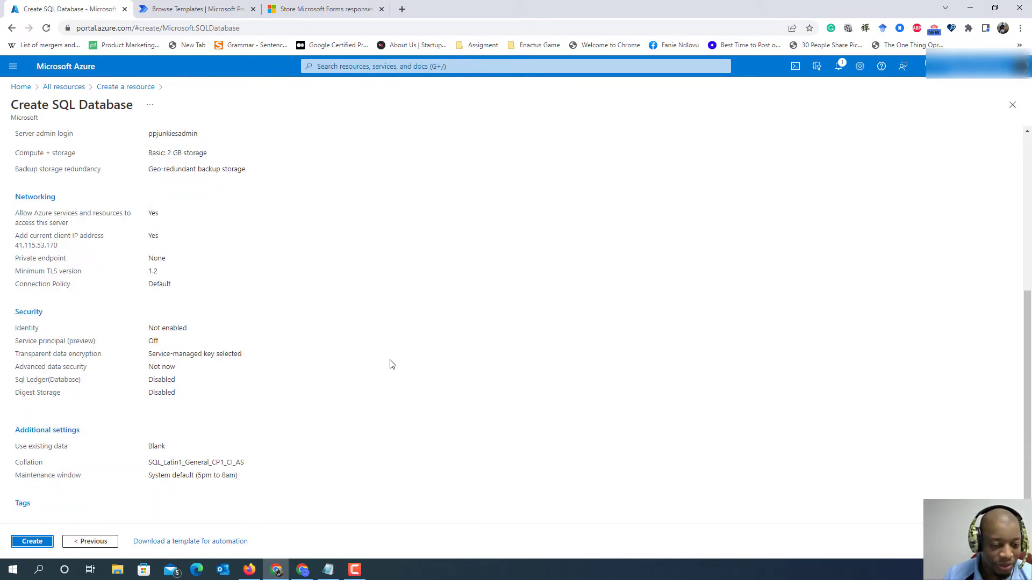
pyautogui.scroll(5, 398, 360)
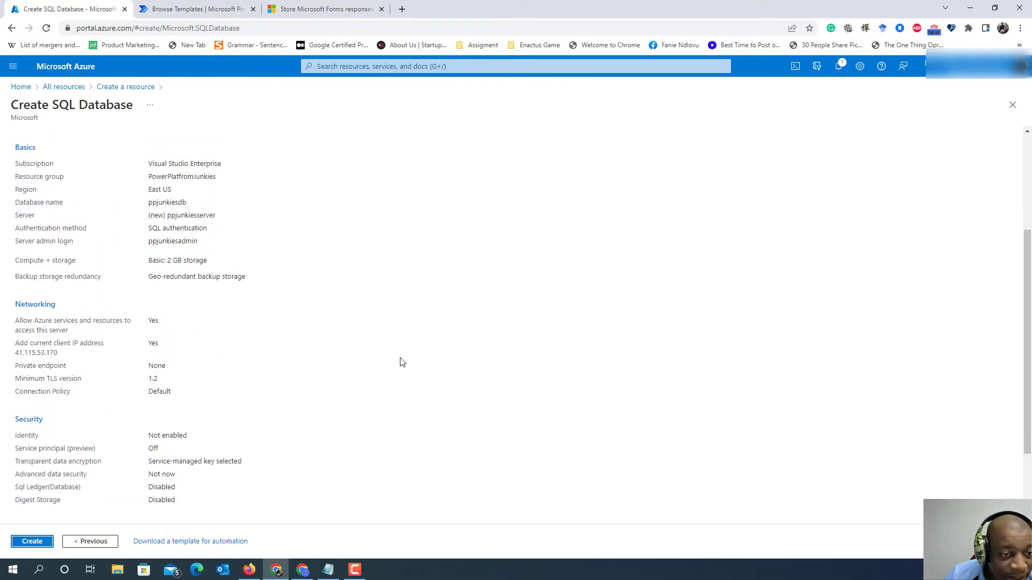
pyautogui.scroll(-5, 400, 368)
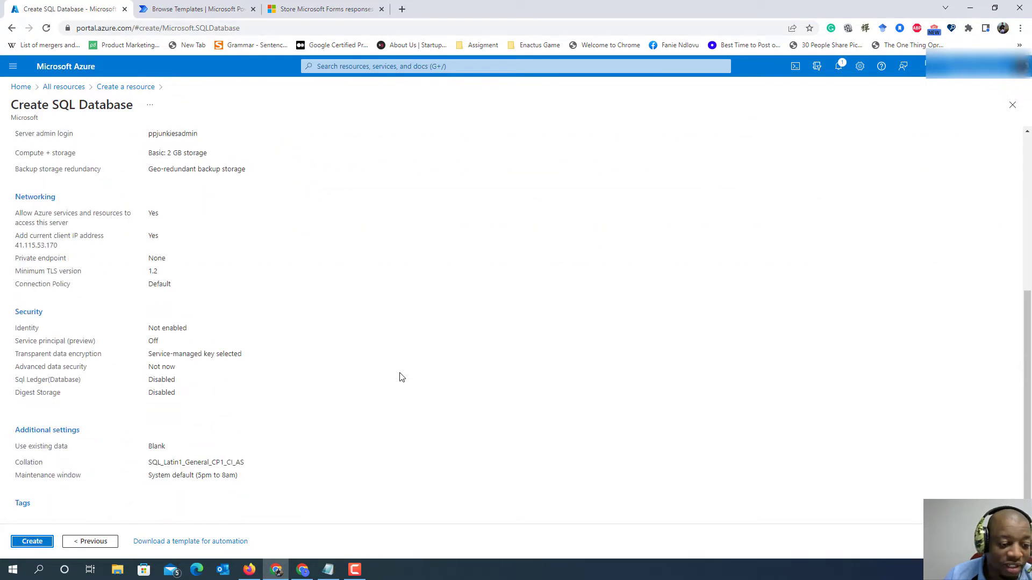
pyautogui.click(28, 542)
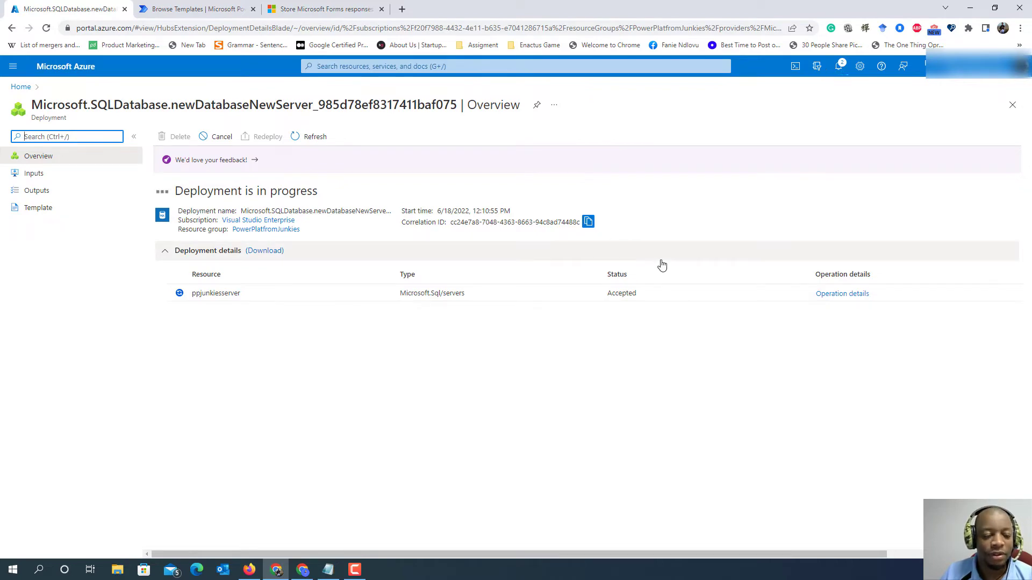
pyautogui.click(325, 8)
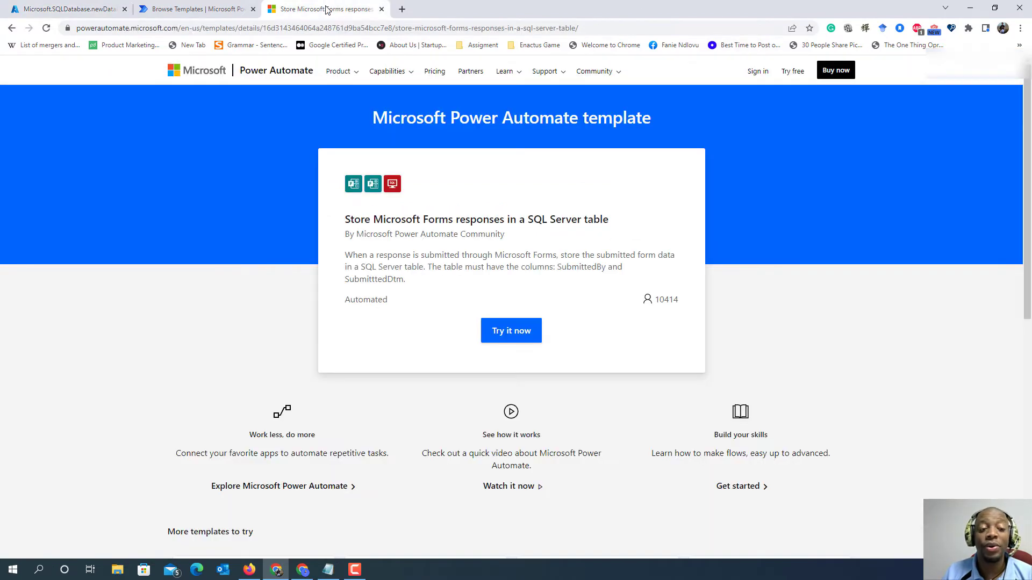
pyautogui.click(221, 6)
pyautogui.click(70, 9)
pyautogui.click(209, 9)
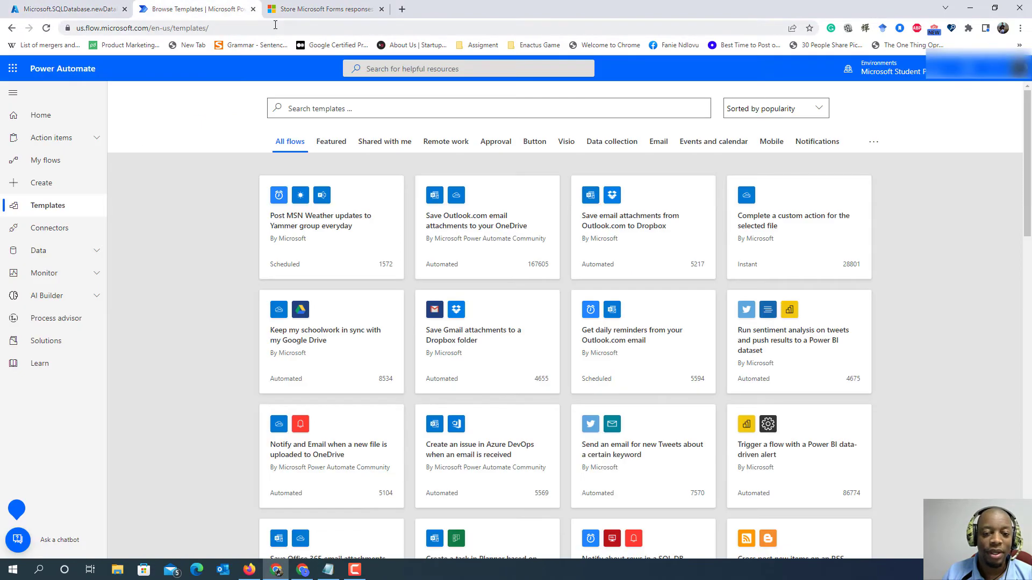
pyautogui.click(69, 7)
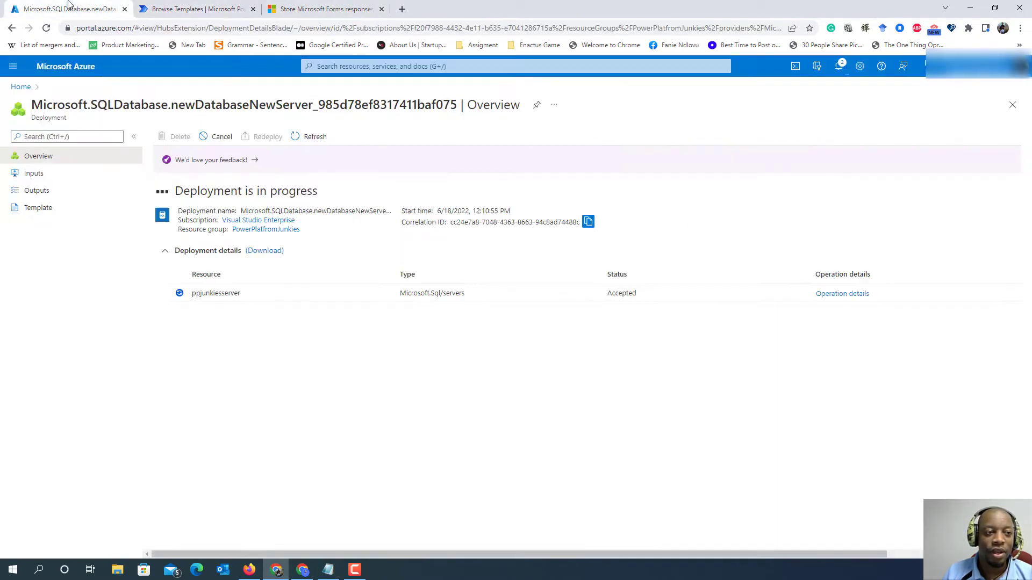
pyautogui.click(323, 10)
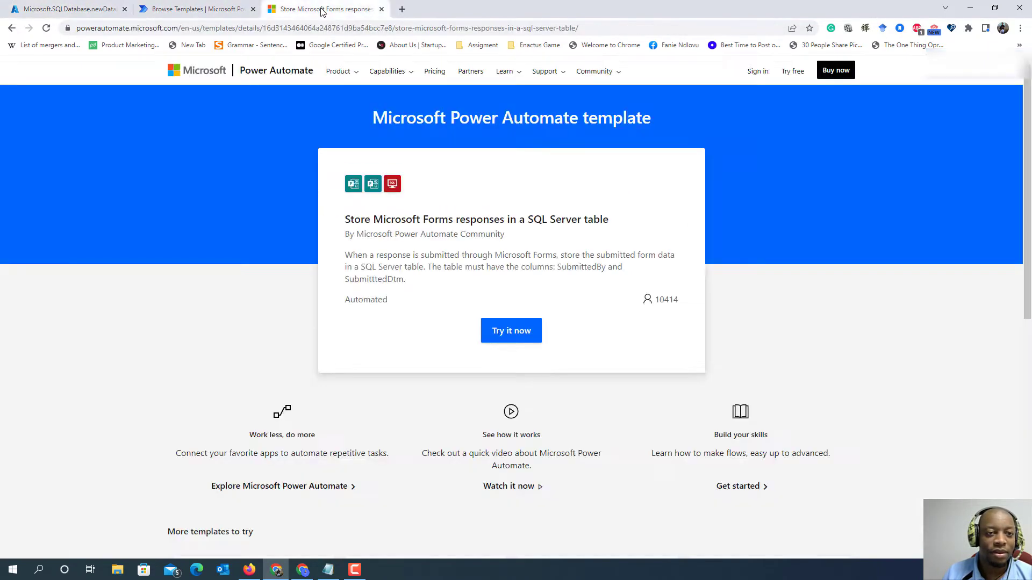
# - Search the web for Microsoft Forms in a new browser tab and open the Forms site
pyautogui.click(402, 9)
pyautogui.write('Mic')
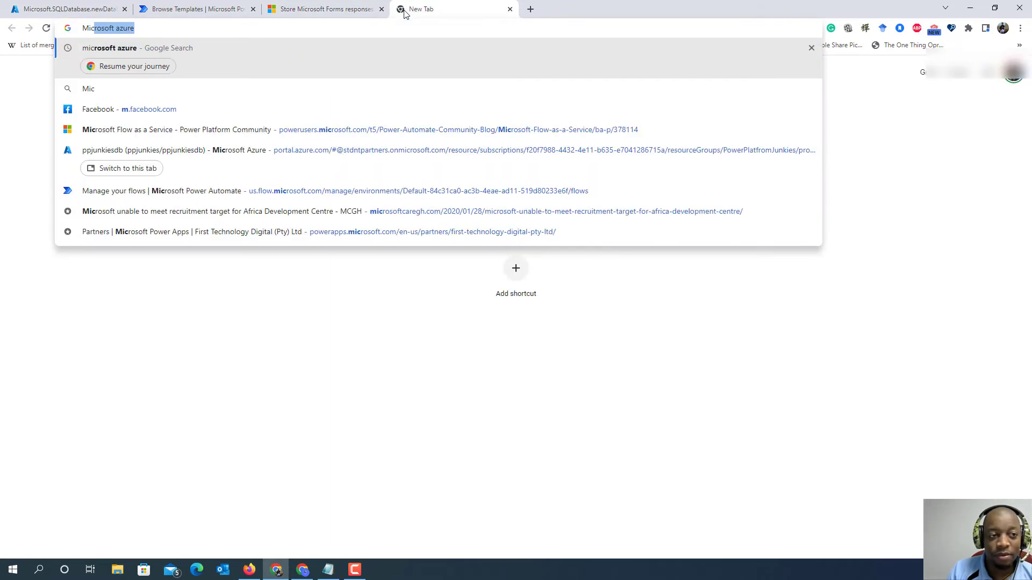
pyautogui.write('ro')
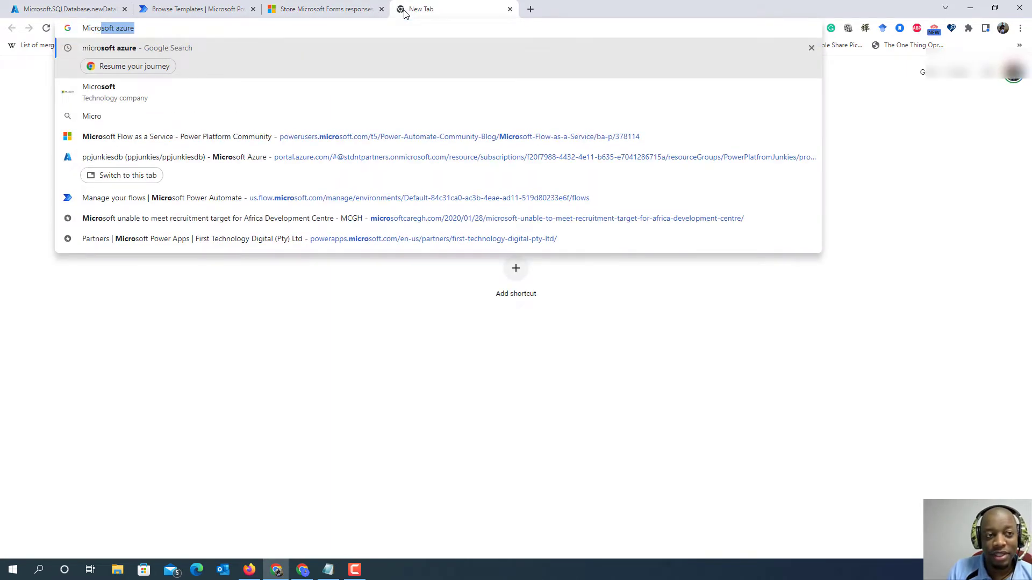
pyautogui.write('sof')
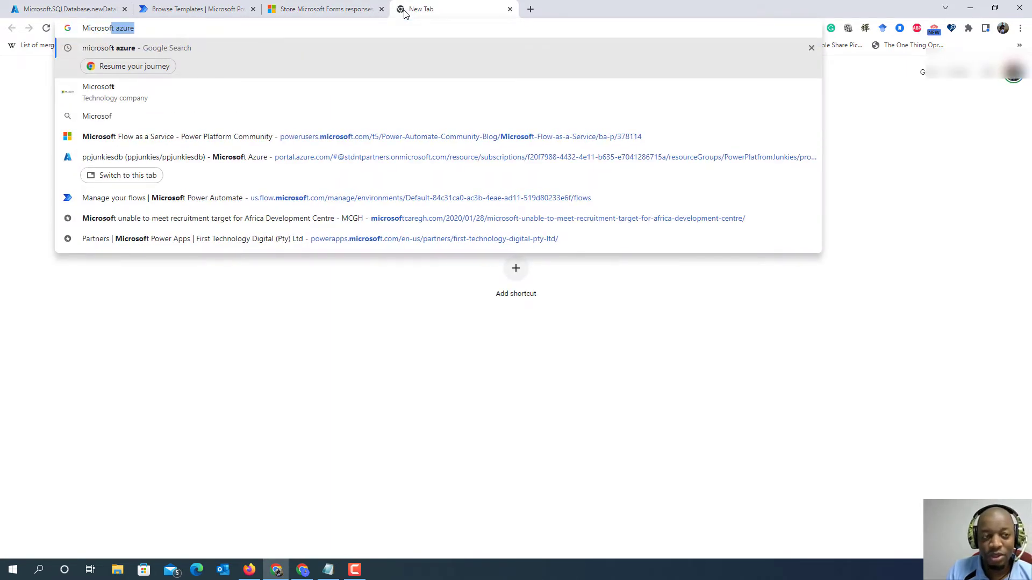
pyautogui.write('t ')
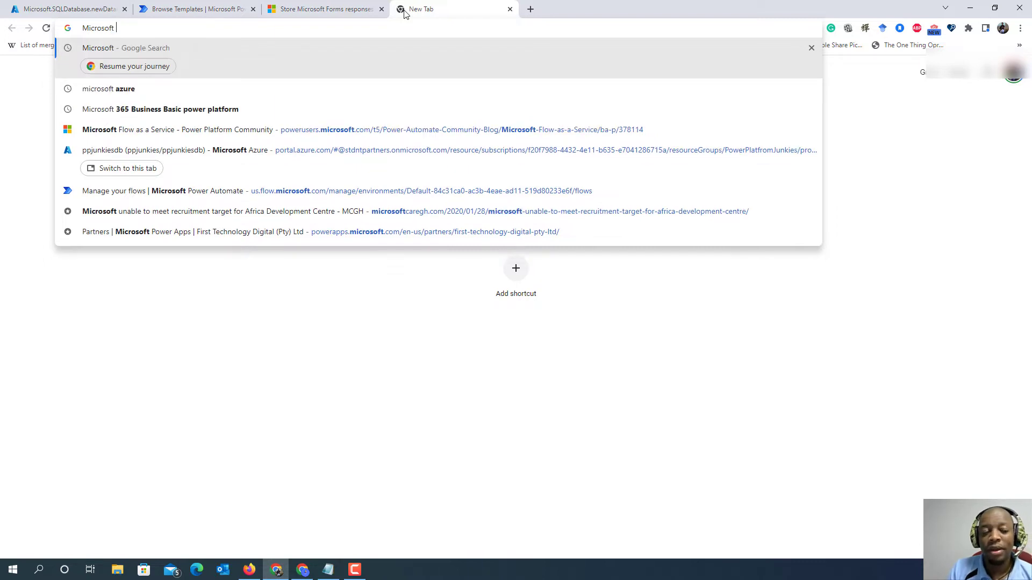
pyautogui.write('Forms')
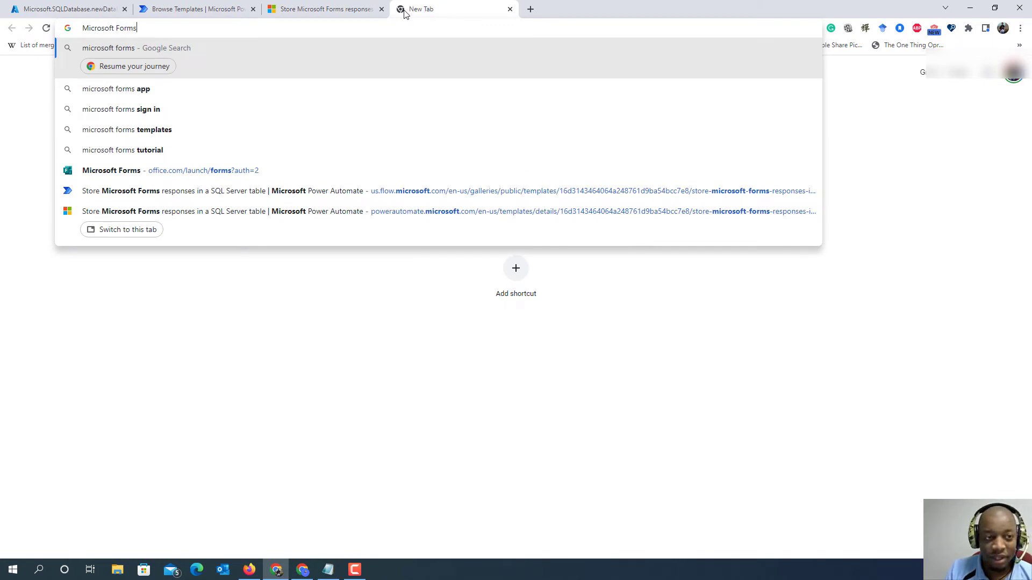
pyautogui.press('Return')
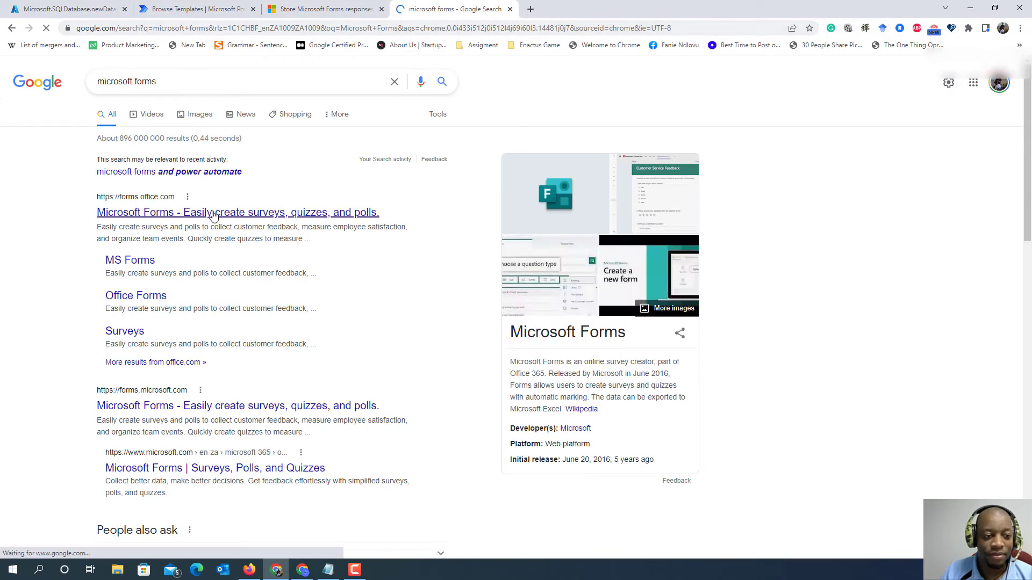
pyautogui.click(214, 215)
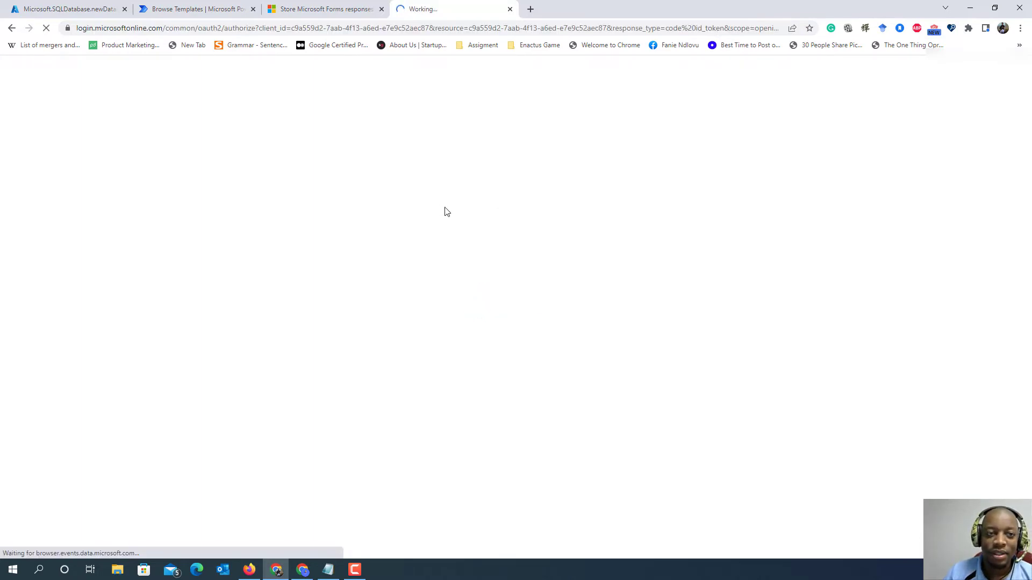
pyautogui.click(195, 7)
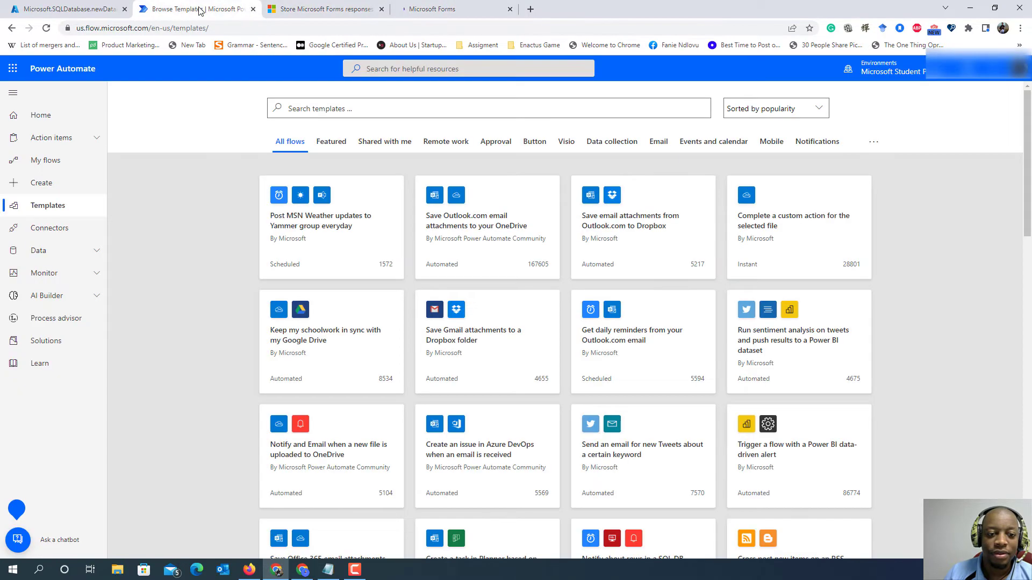
pyautogui.click(51, 9)
pyautogui.click(454, 9)
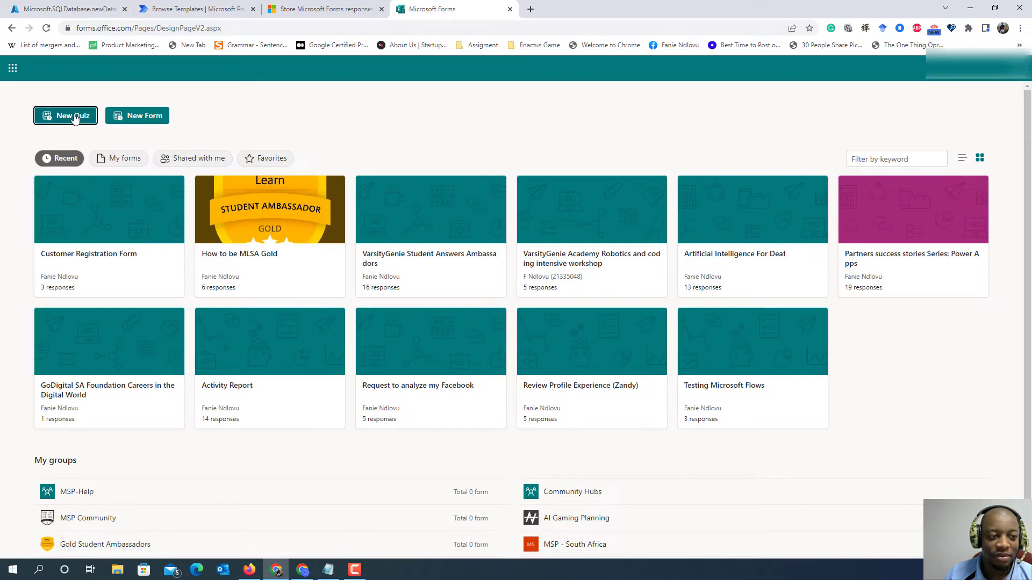
# - Create a new blank form and title it "Register New Customer"
pyautogui.click(149, 117)
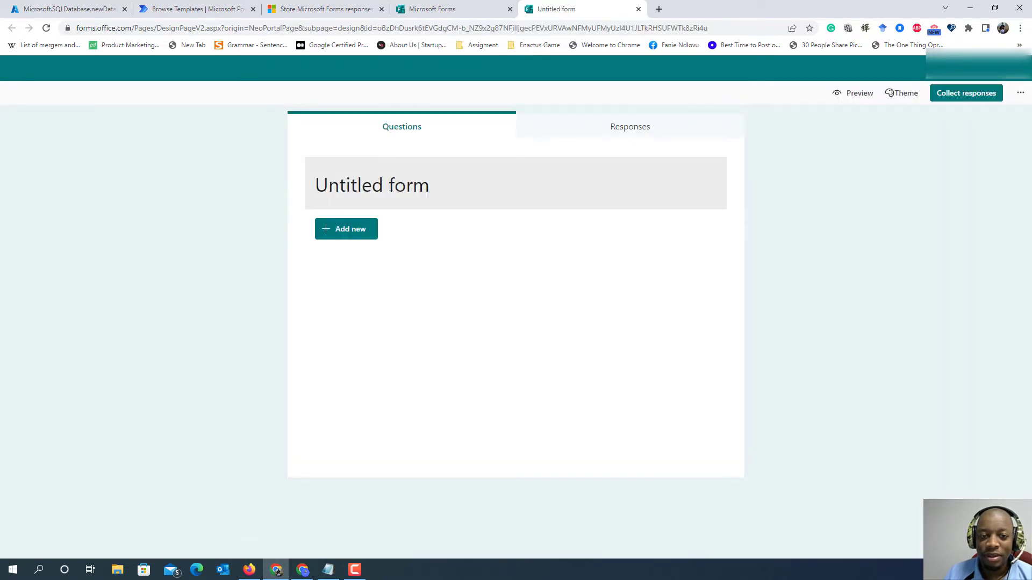
pyautogui.click(394, 180)
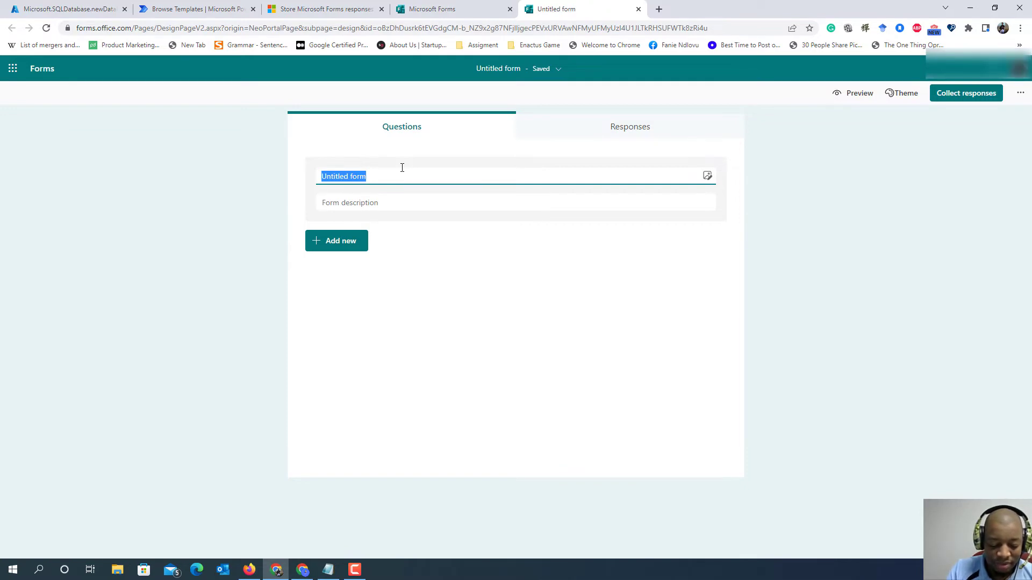
pyautogui.write('Regist')
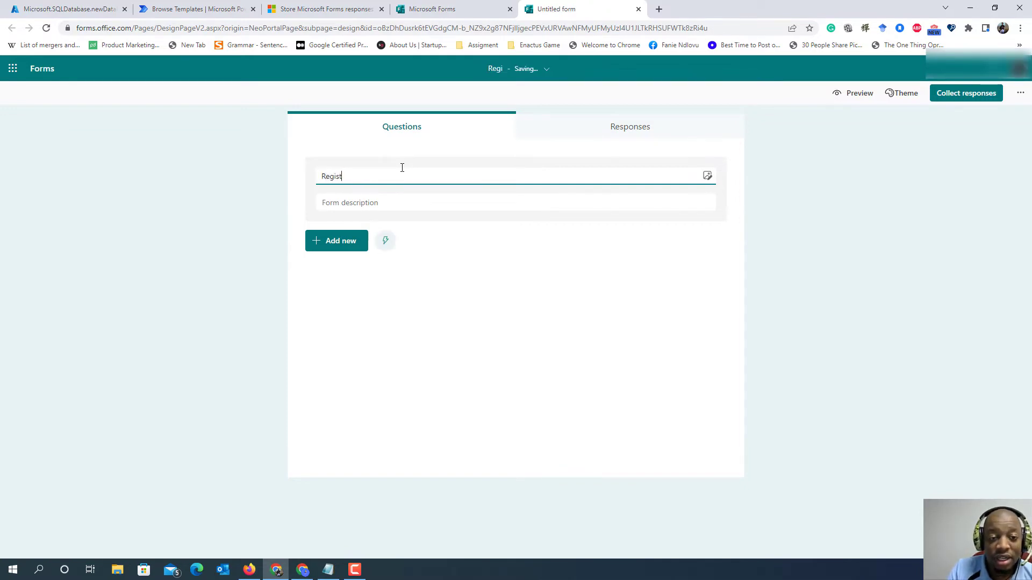
pyautogui.write('er New ')
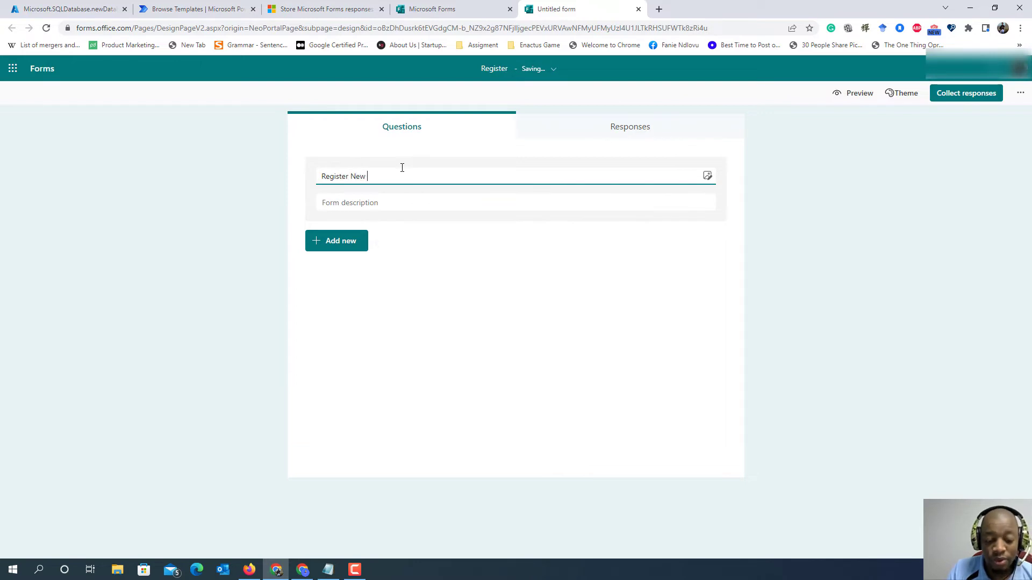
pyautogui.write('Cust')
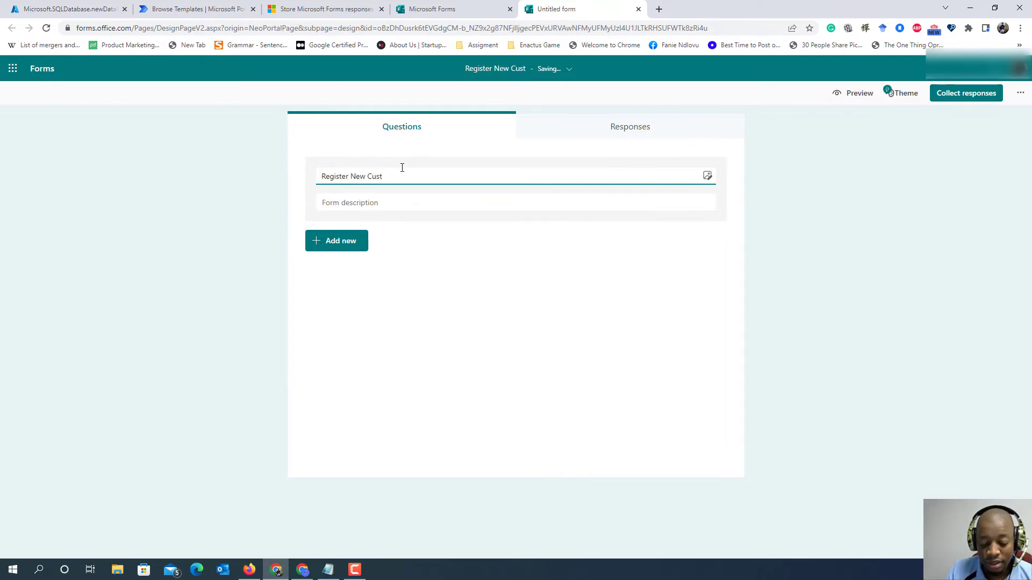
pyautogui.write('omer')
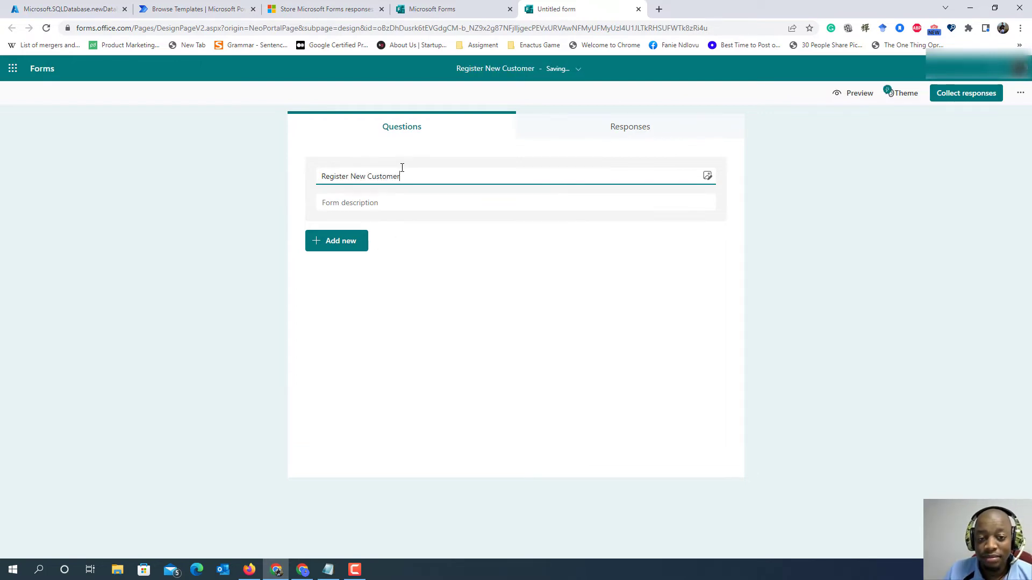
# - Add a text question named "Firstname" to the form and make it required
pyautogui.click(357, 245)
pyautogui.click(416, 248)
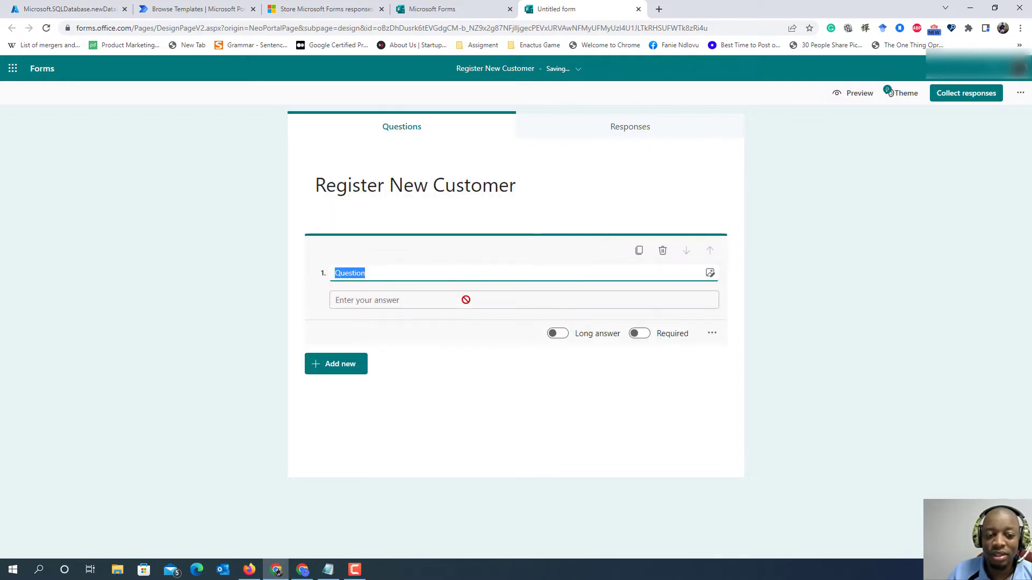
pyautogui.write('Firs')
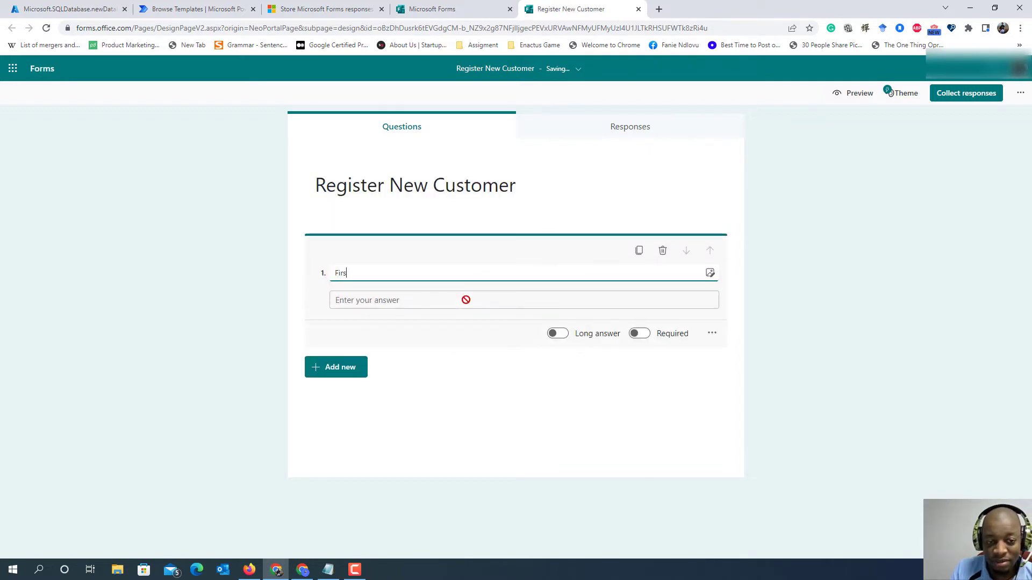
pyautogui.write('tname')
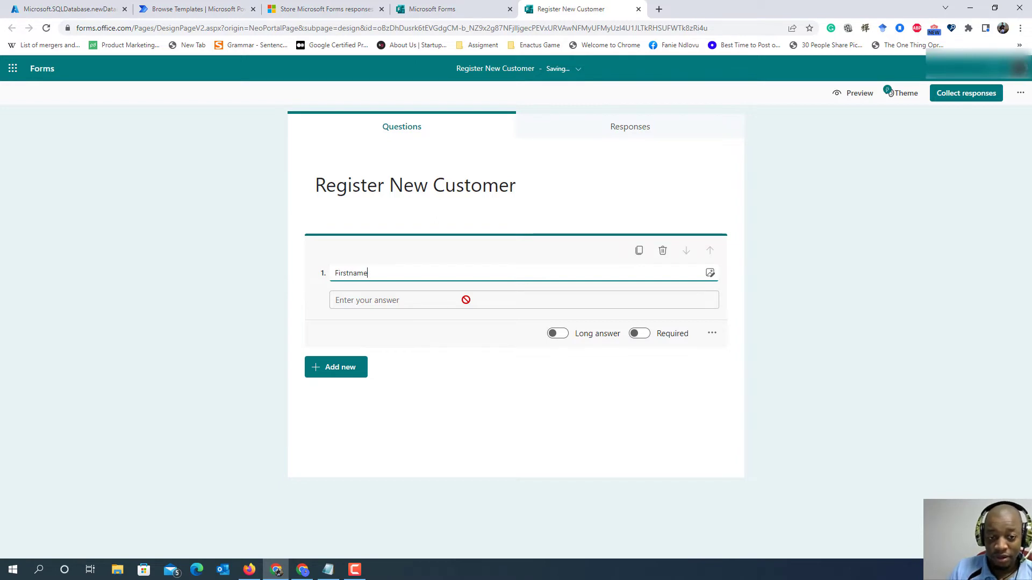
pyautogui.click(642, 334)
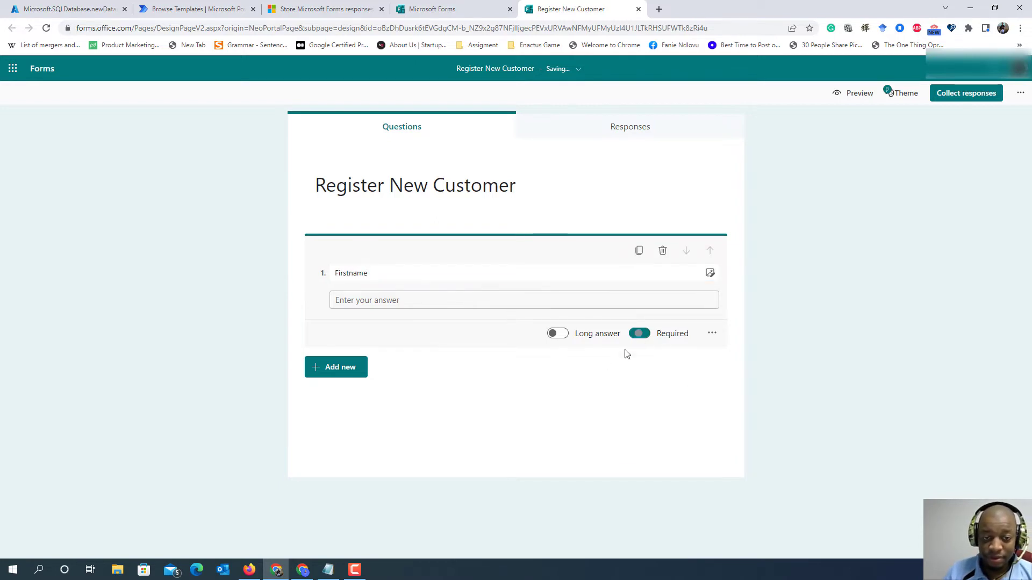
# - Add a second required text question named "Lastname" below the Firstname question
pyautogui.click(347, 371)
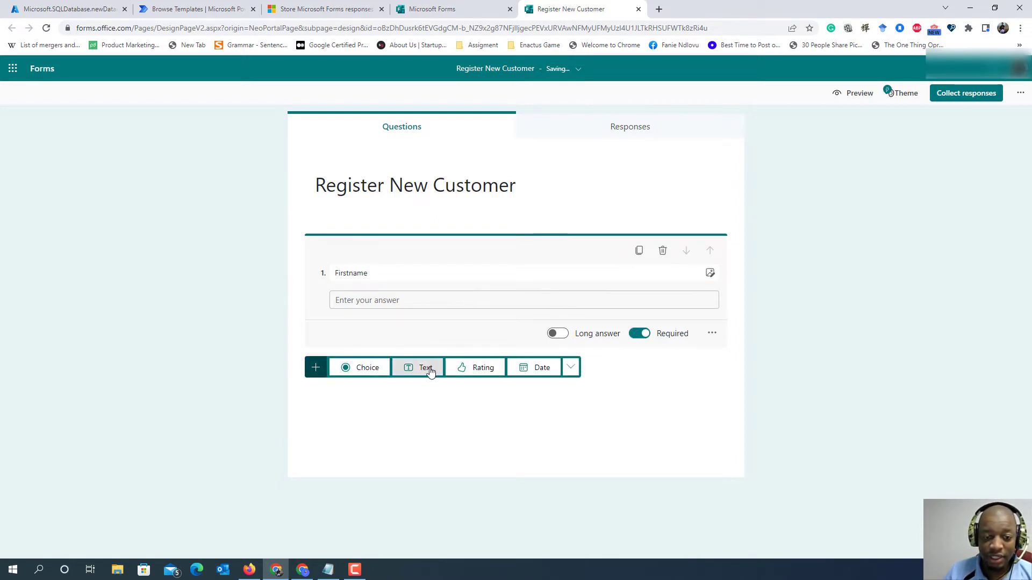
pyautogui.click(426, 367)
pyautogui.write('Lastname')
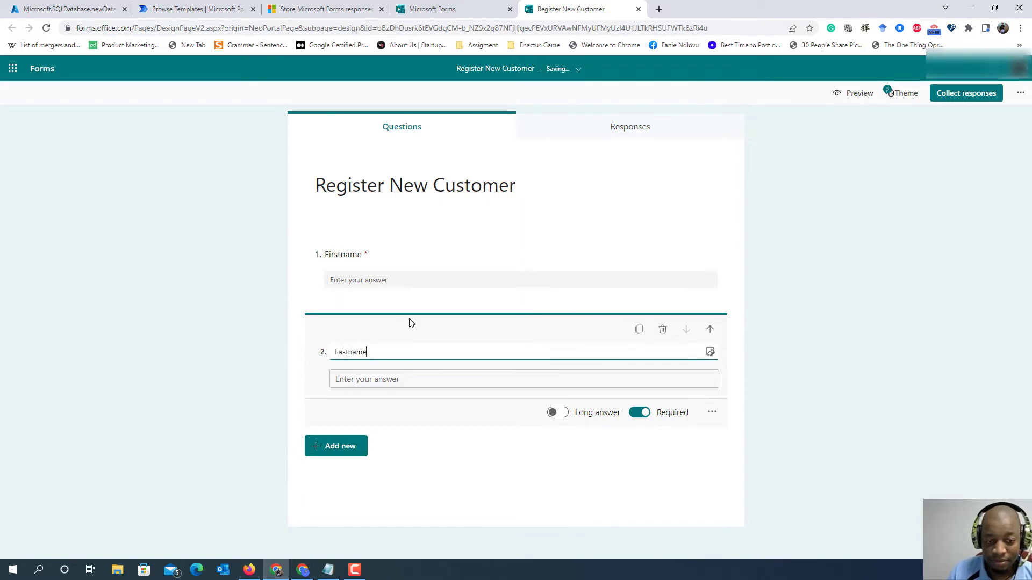
# - Add a third required text question named "Email" and finish editing the questions
pyautogui.click(356, 448)
pyautogui.click(422, 446)
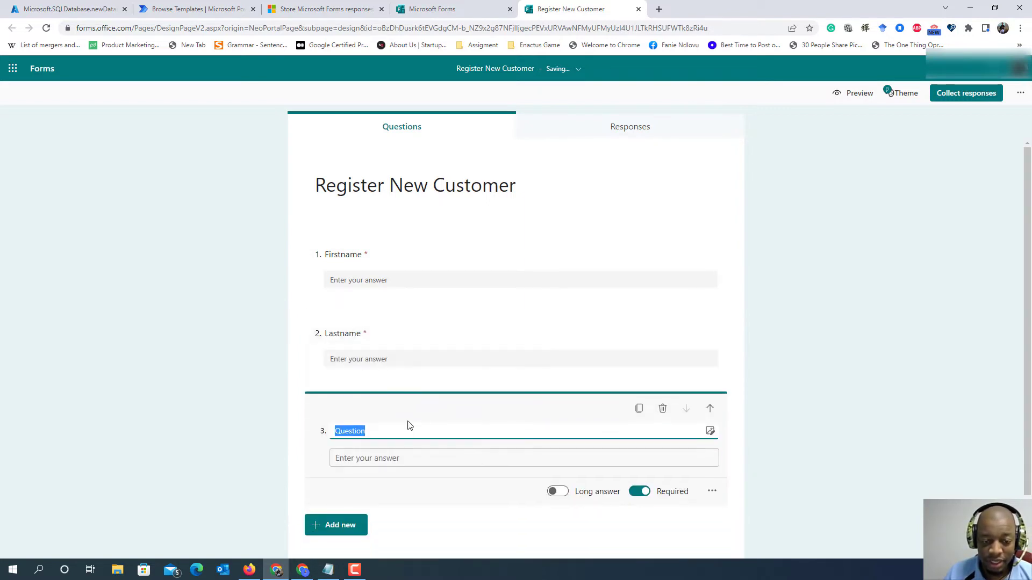
pyautogui.write('Email')
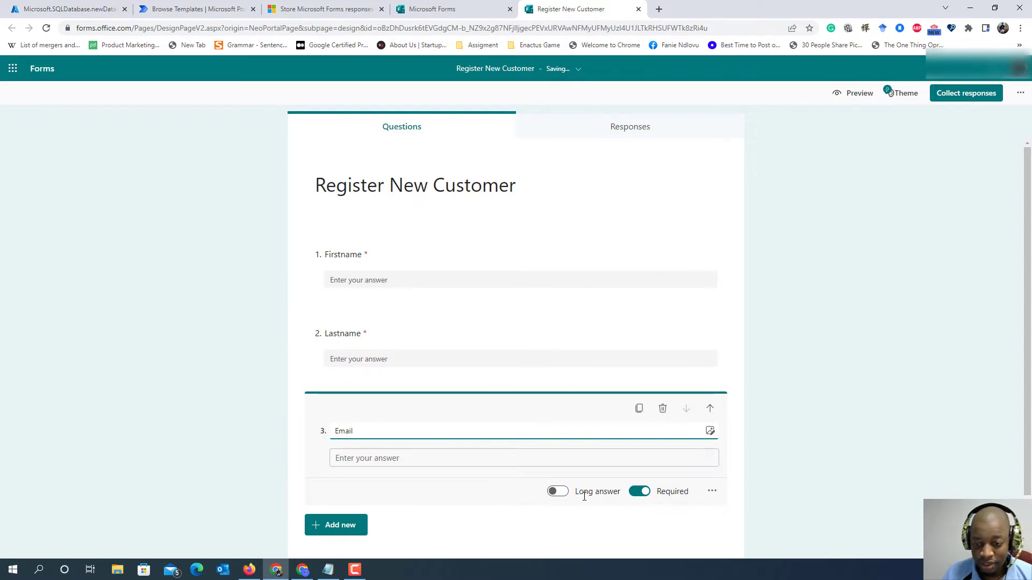
pyautogui.click(539, 340)
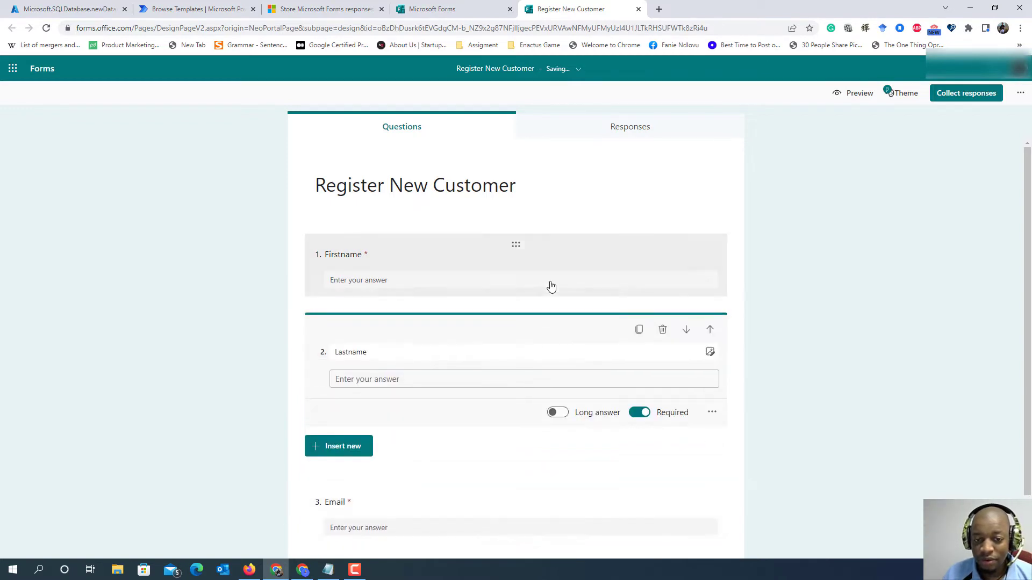
pyautogui.click(893, 295)
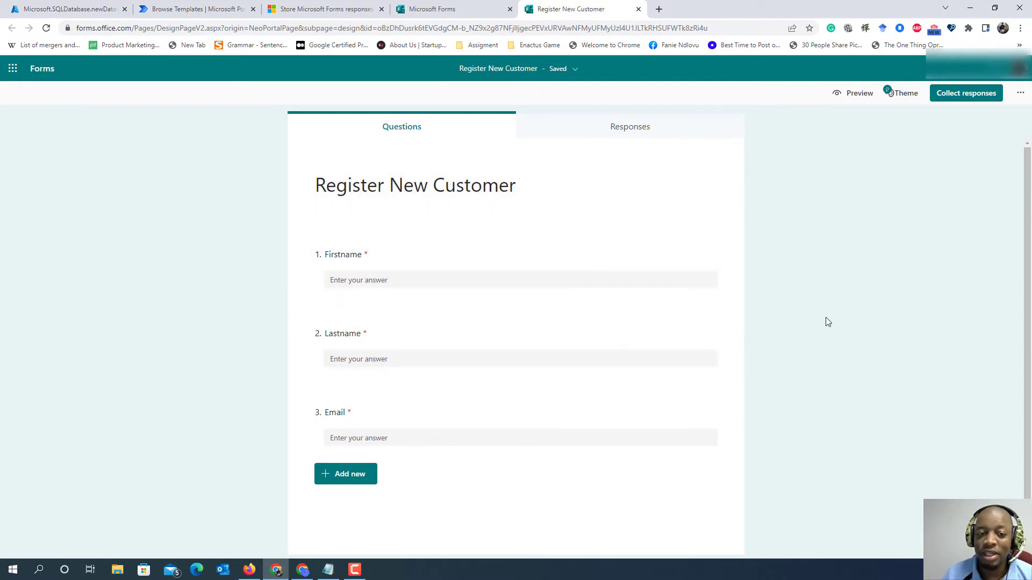
# - In the form's settings, allow anyone to respond and close the settings
pyautogui.click(1020, 94)
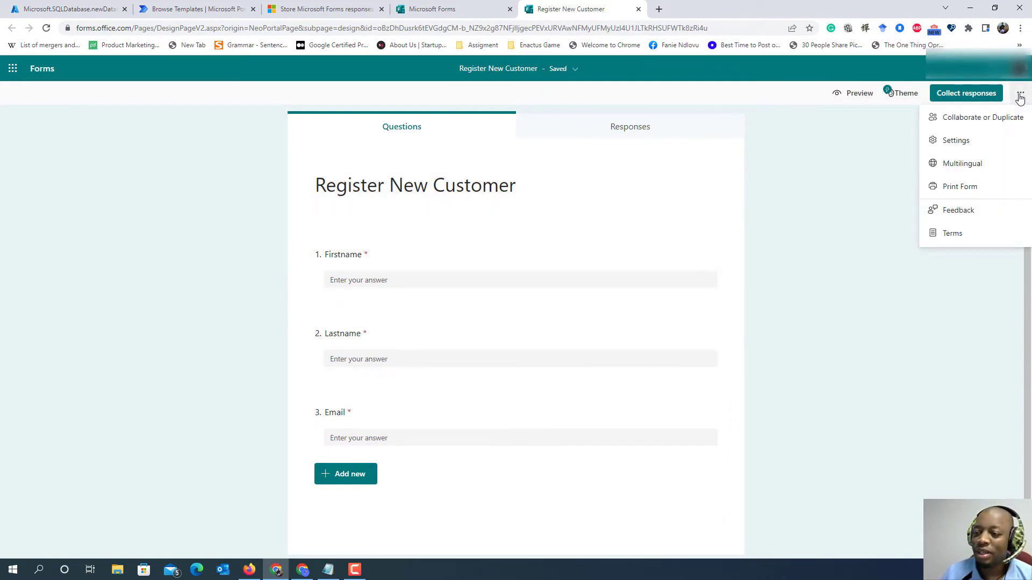
pyautogui.click(966, 148)
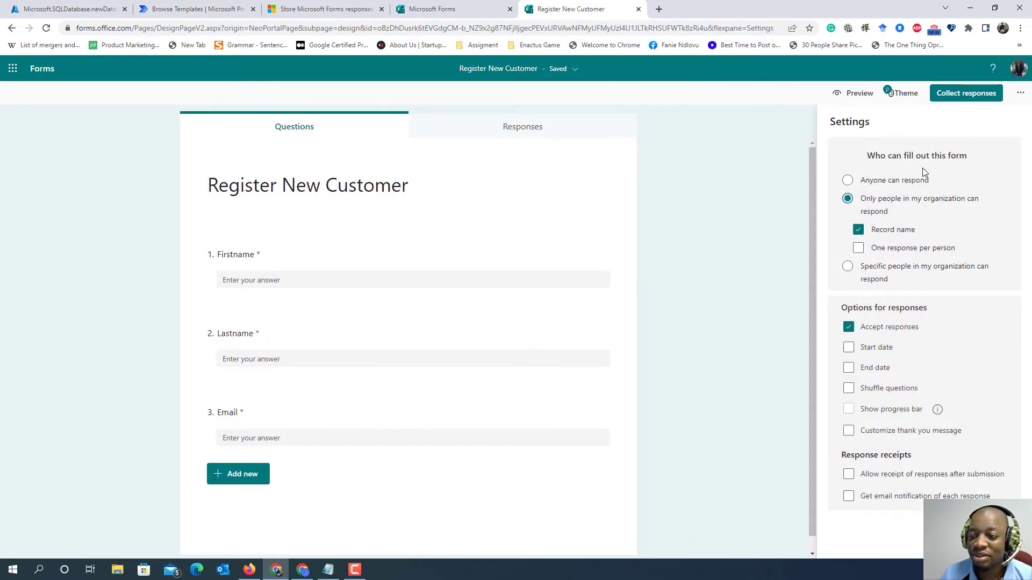
pyautogui.click(848, 183)
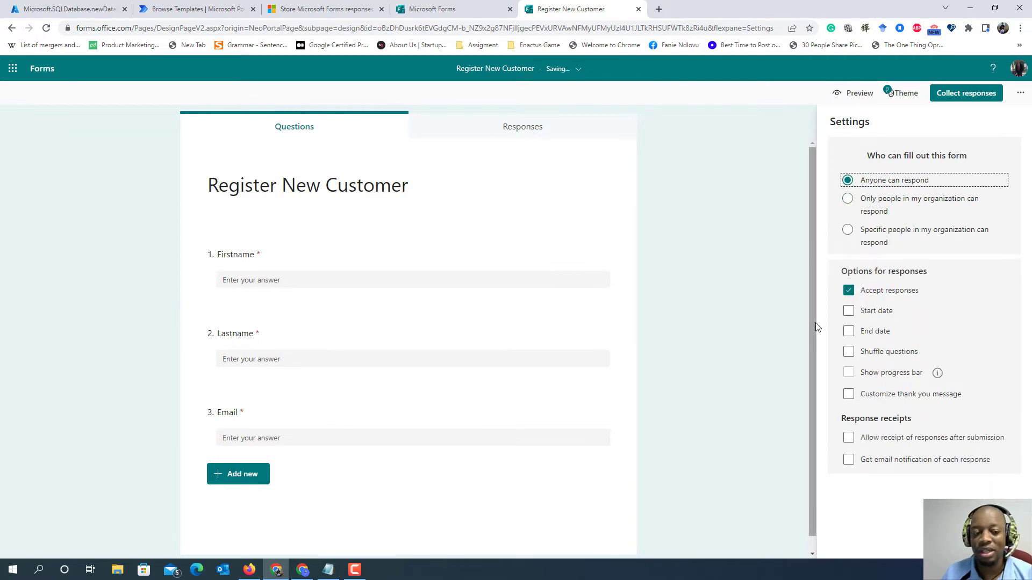
pyautogui.click(739, 318)
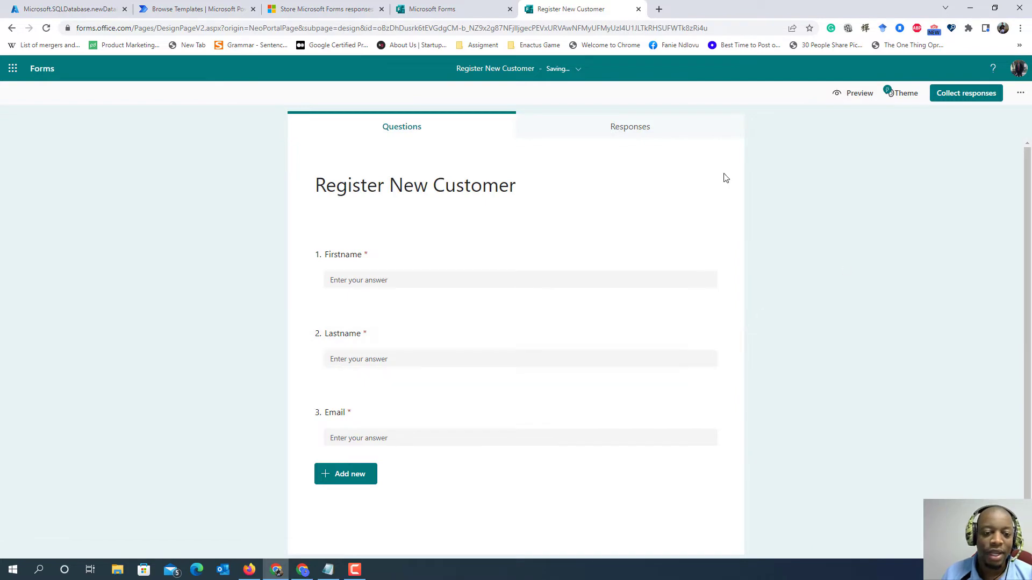
# - Switch to the Azure portal, check the SQL database deployment's progress and open the deployed database resource
pyautogui.click(208, 9)
pyautogui.click(104, 6)
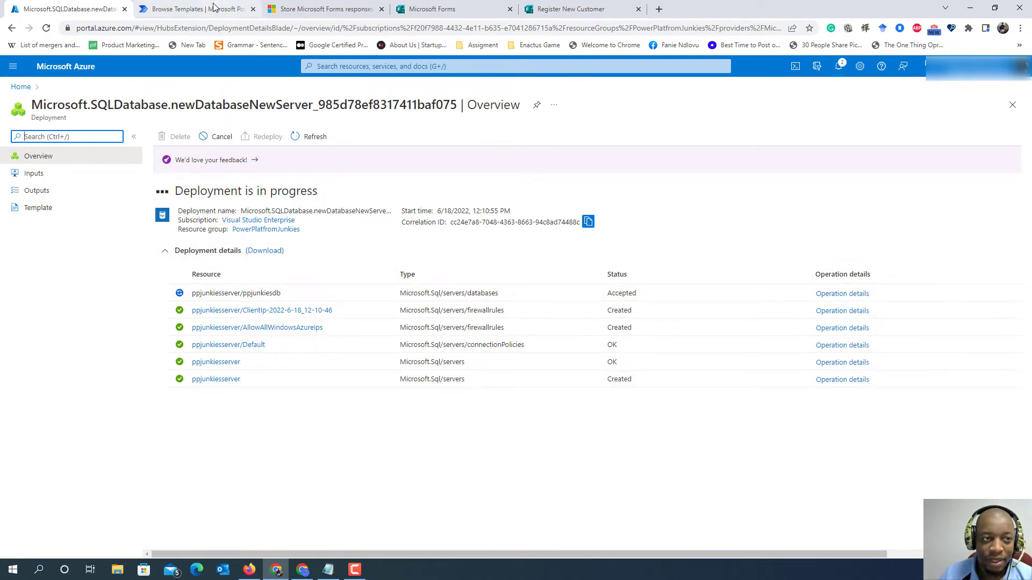
pyautogui.click(211, 11)
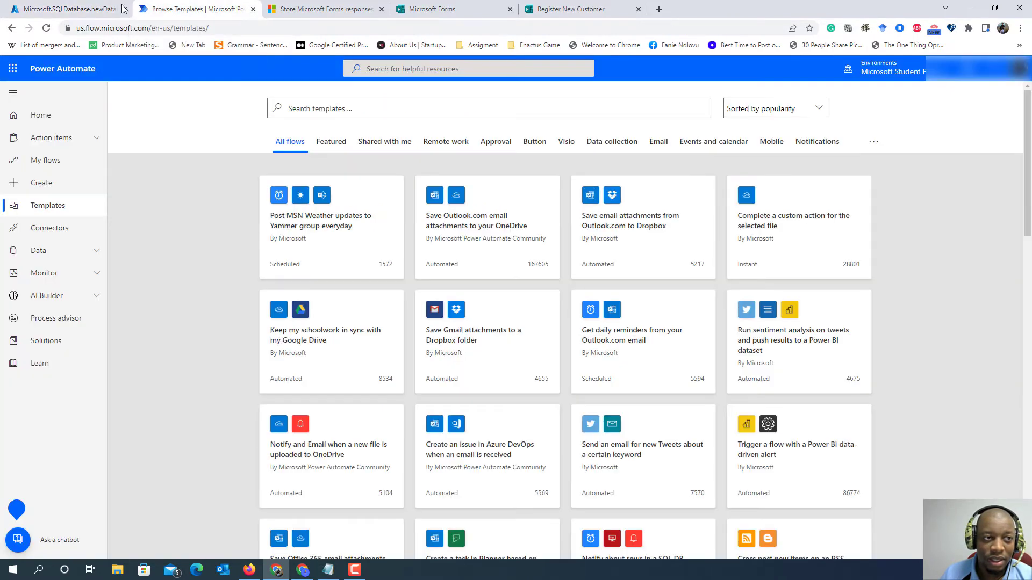
pyautogui.click(70, 8)
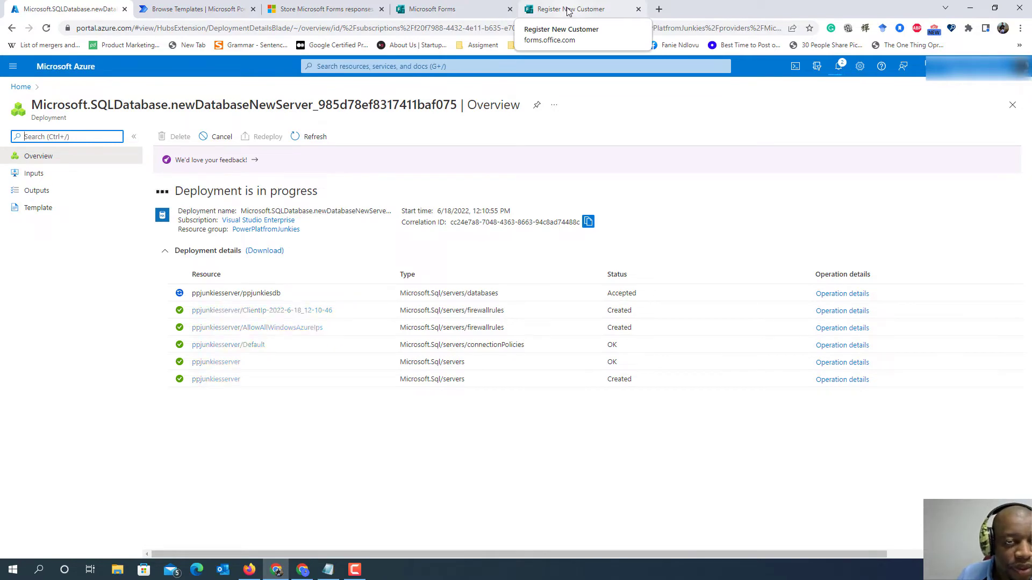
pyautogui.click(446, 9)
pyautogui.click(559, 8)
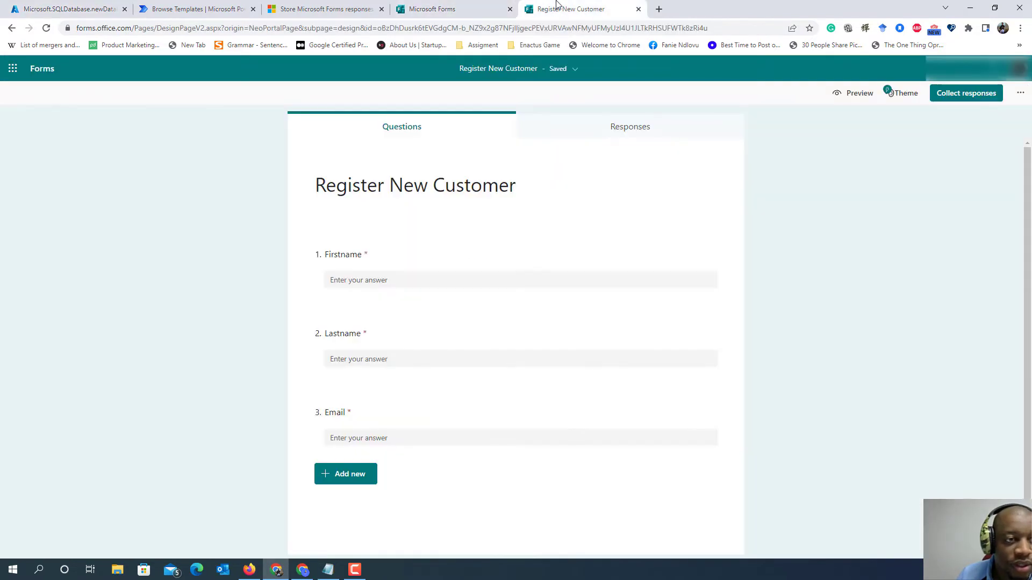
pyautogui.click(446, 8)
pyautogui.click(214, 8)
pyautogui.click(59, 9)
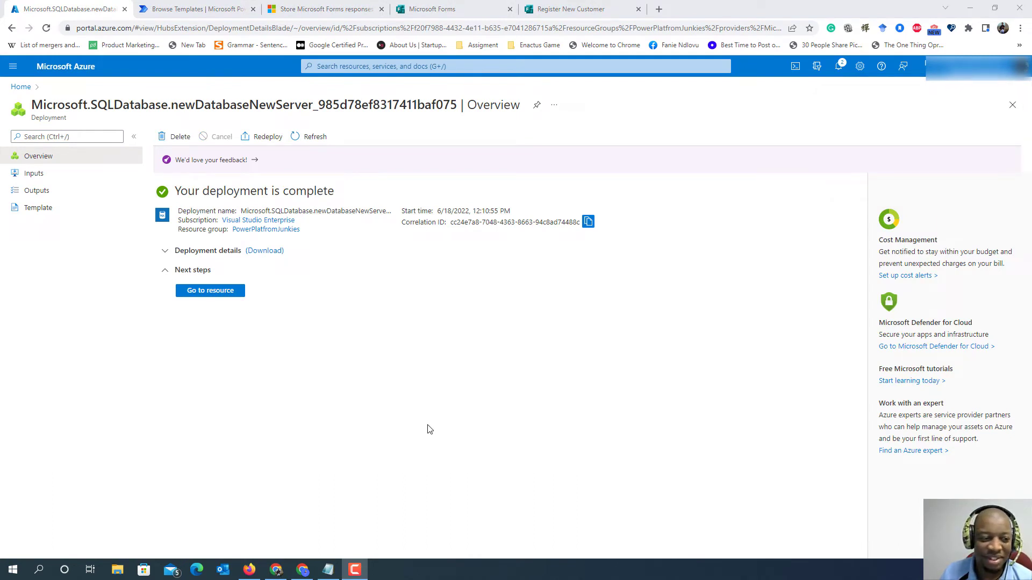
pyautogui.click(220, 294)
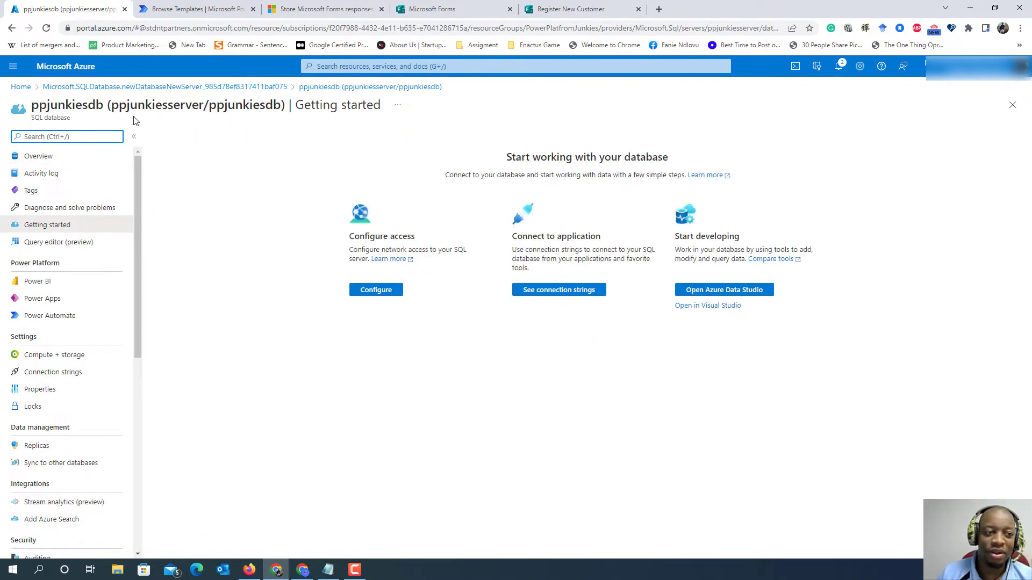
# - Look through the list of all Azure resources and return to the portal's home page
pyautogui.click(21, 87)
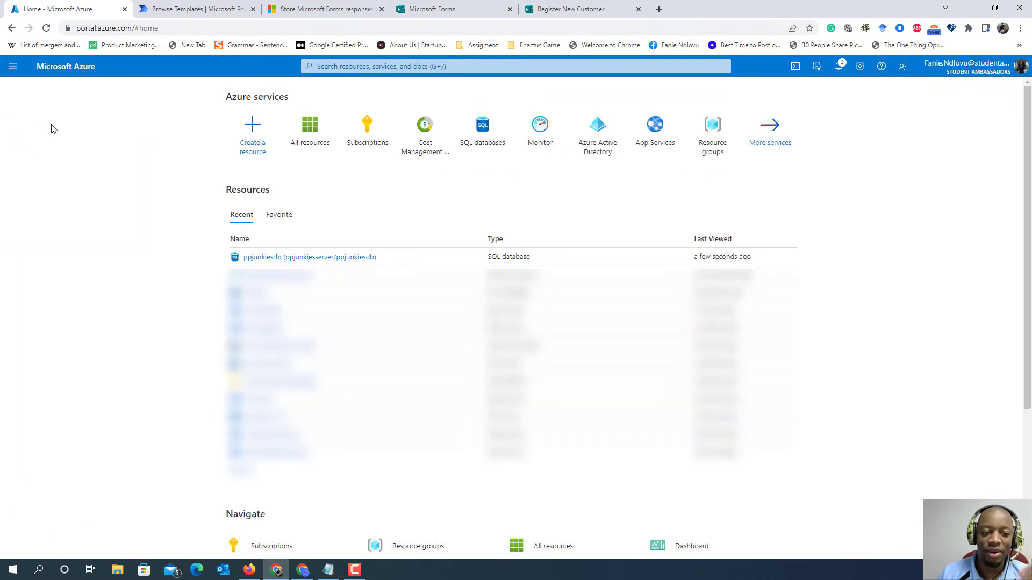
pyautogui.click(317, 153)
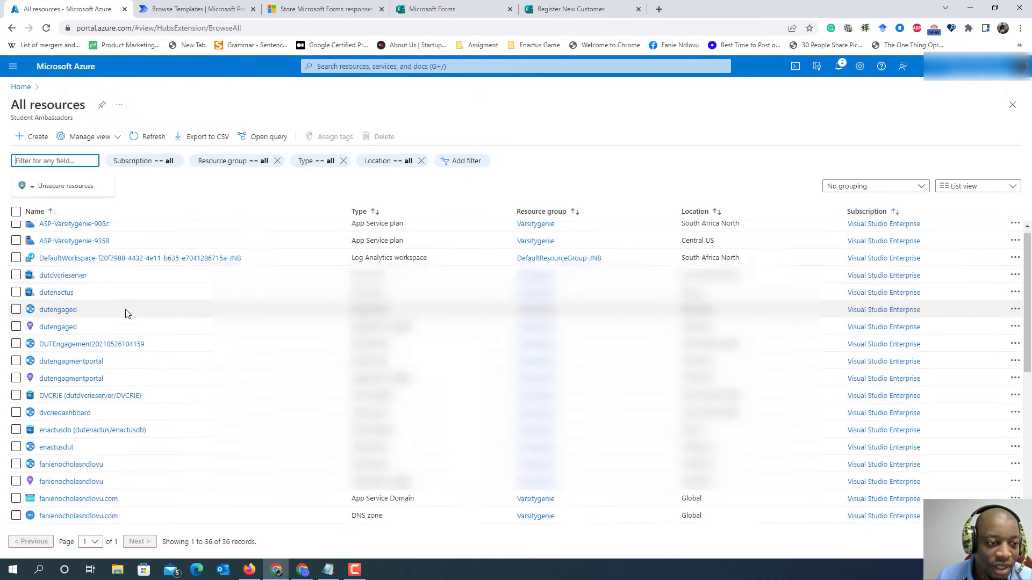
pyautogui.scroll(-5, 80, 279)
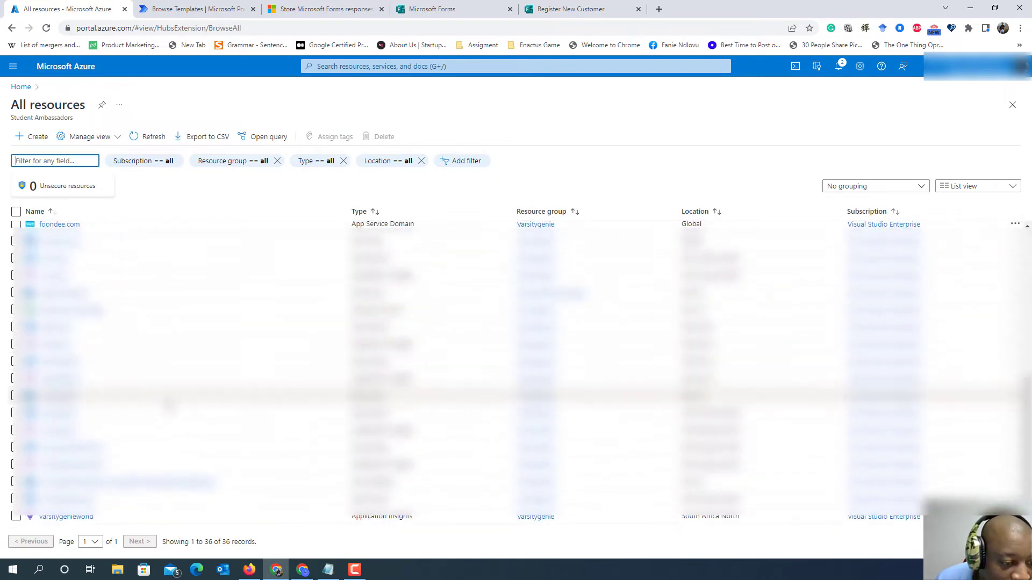
pyautogui.scroll(6, 172, 397)
pyautogui.scroll(-5, 184, 371)
pyautogui.scroll(5, 185, 371)
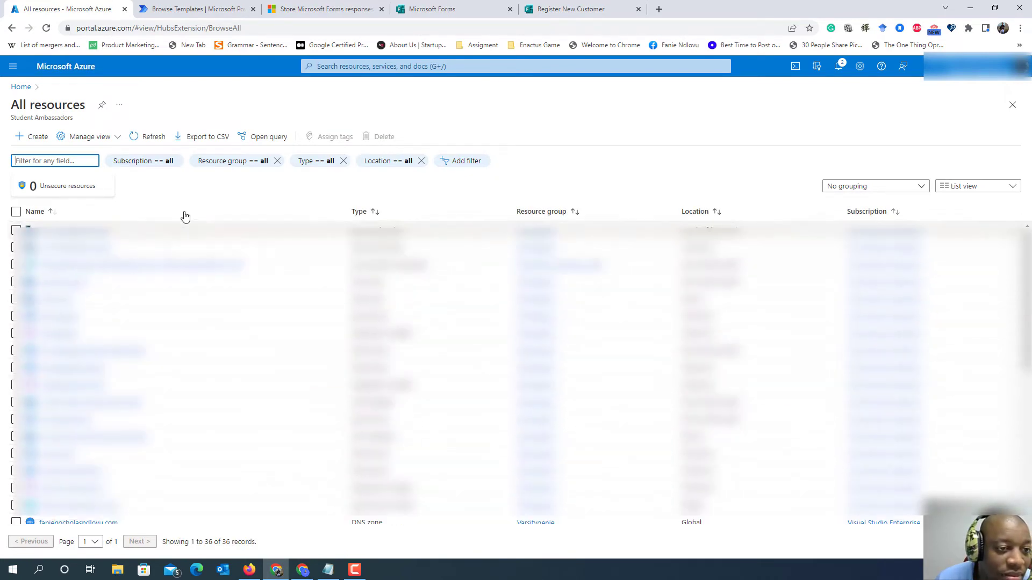
pyautogui.click(21, 87)
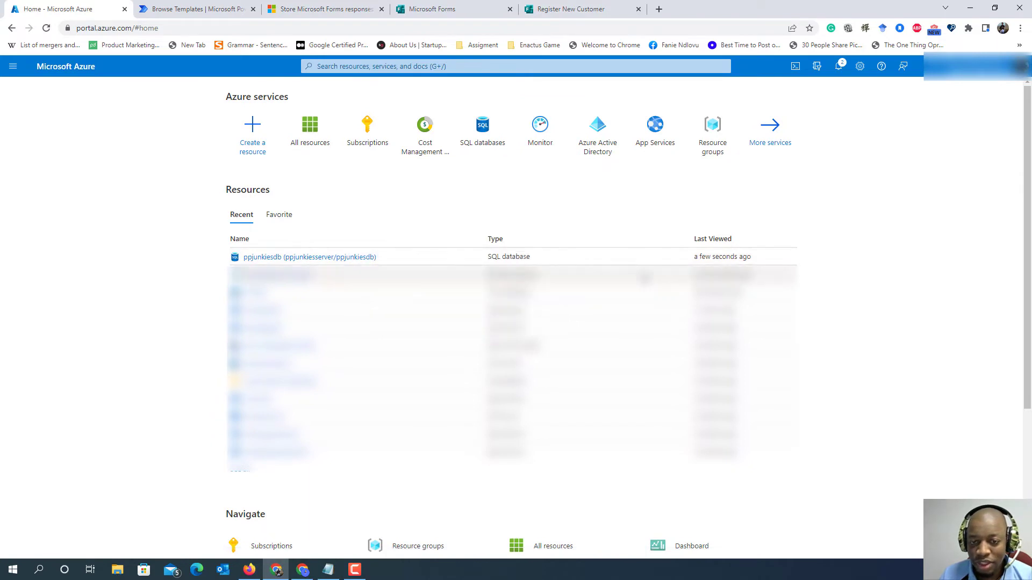
# - Open the ppjunkiesdb database's query editor and sign in through SQL server authentication with the admin account's password
pyautogui.click(352, 258)
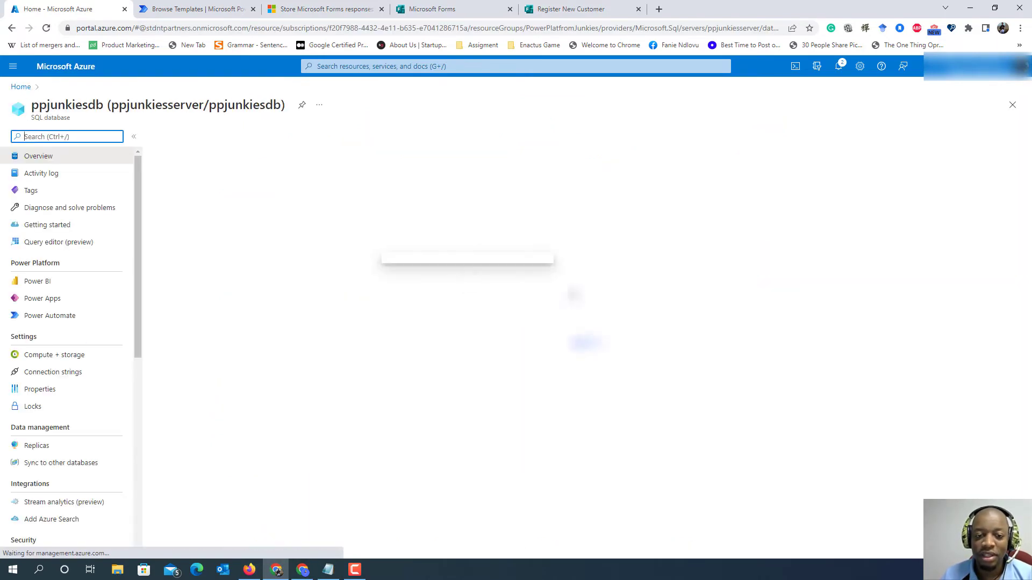
pyautogui.click(42, 247)
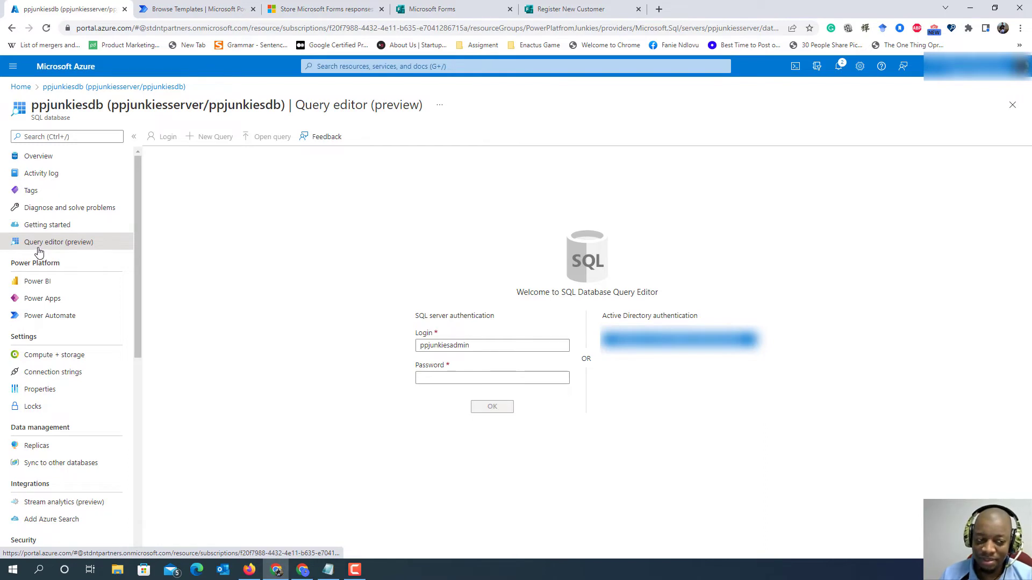
pyautogui.click(429, 377)
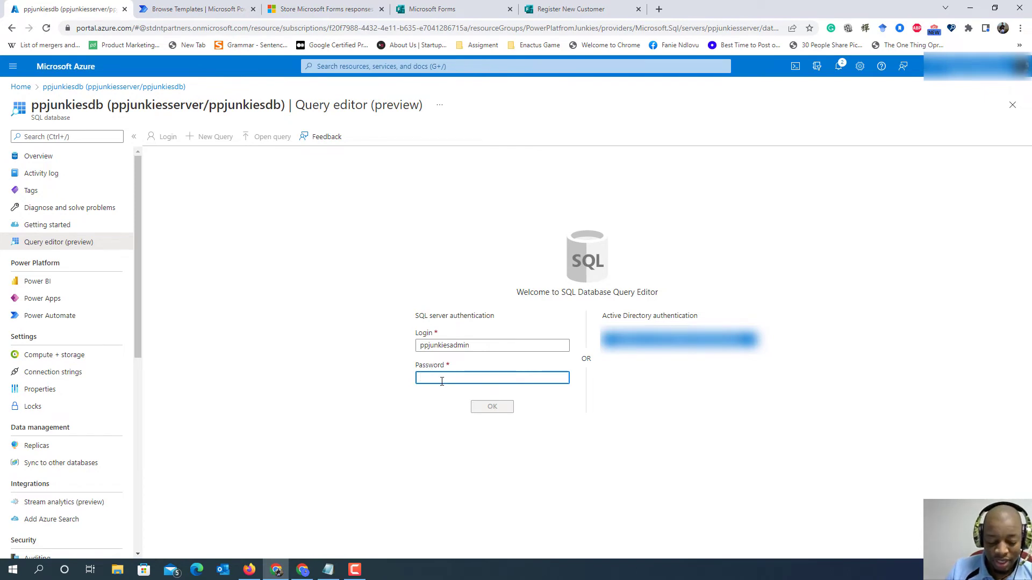
pyautogui.write('*')
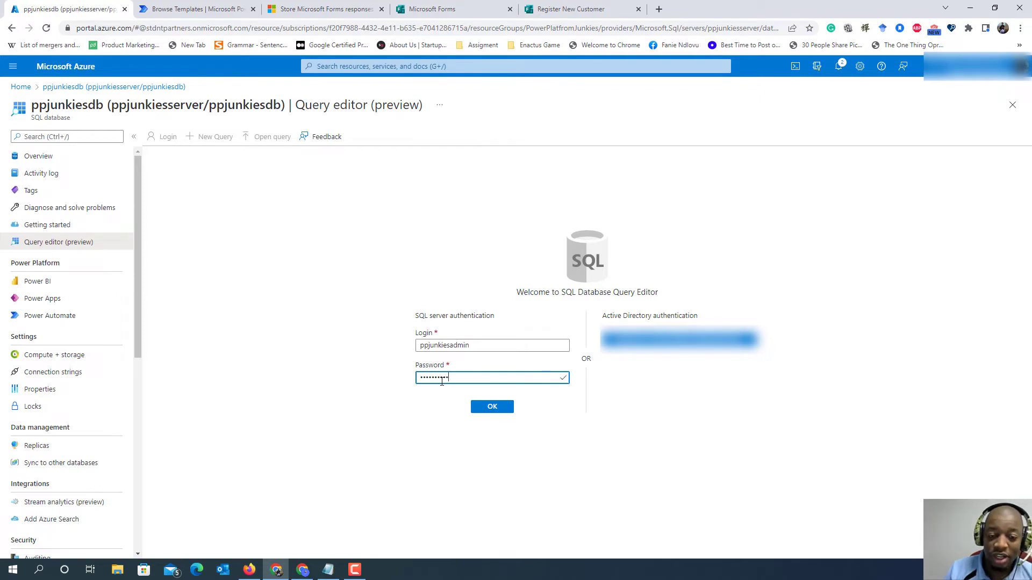
pyautogui.click(493, 409)
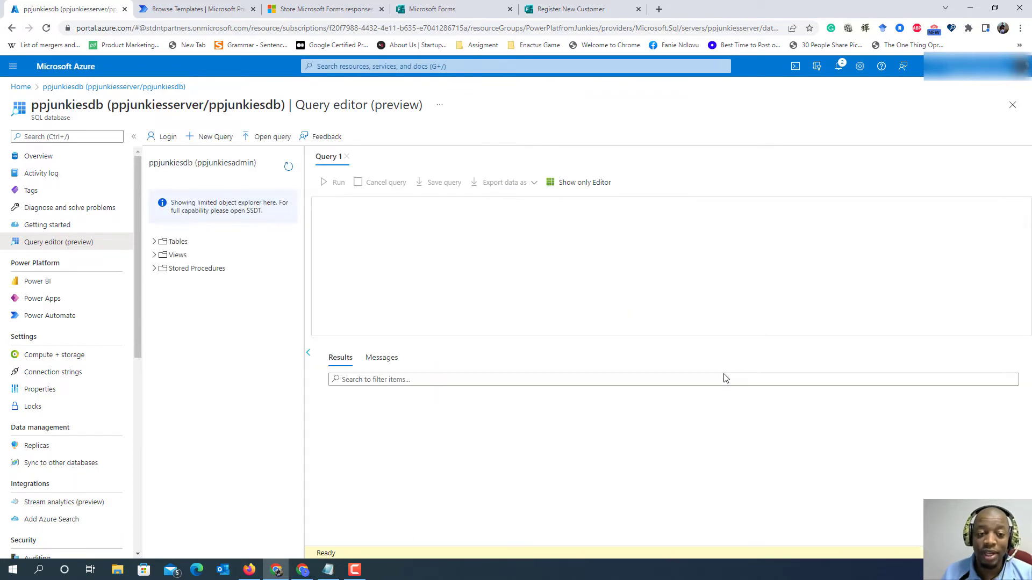
# - Copy the "Create table Customer" statement from the CustomerRegistration Notepad file into Query 1, followed by a blank line
pyautogui.click(328, 571)
pyautogui.moveTo(75, 229); pyautogui.dragTo(38, 171)
pyautogui.hotkey('ctrl', 'c')
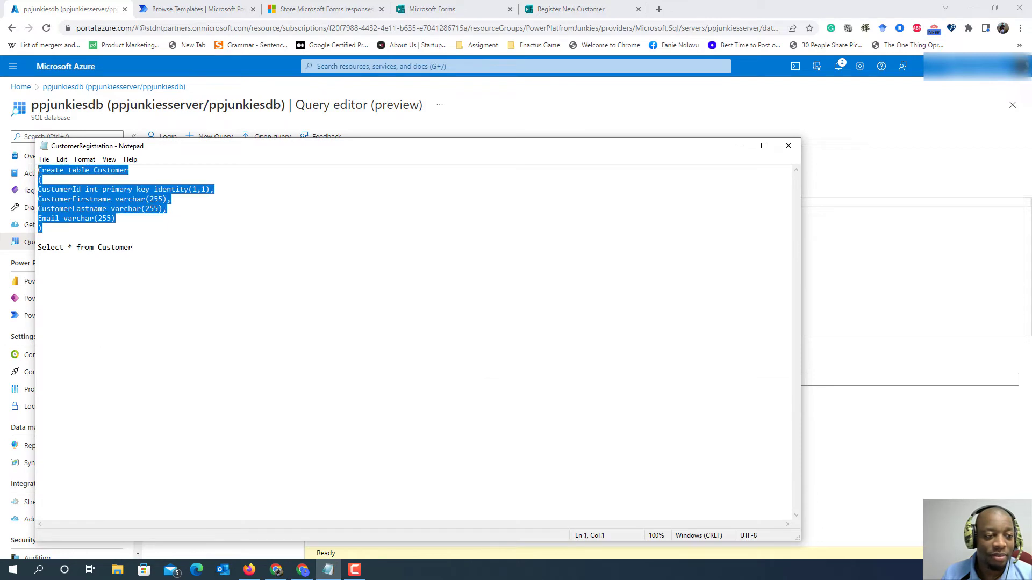
pyautogui.click(873, 277)
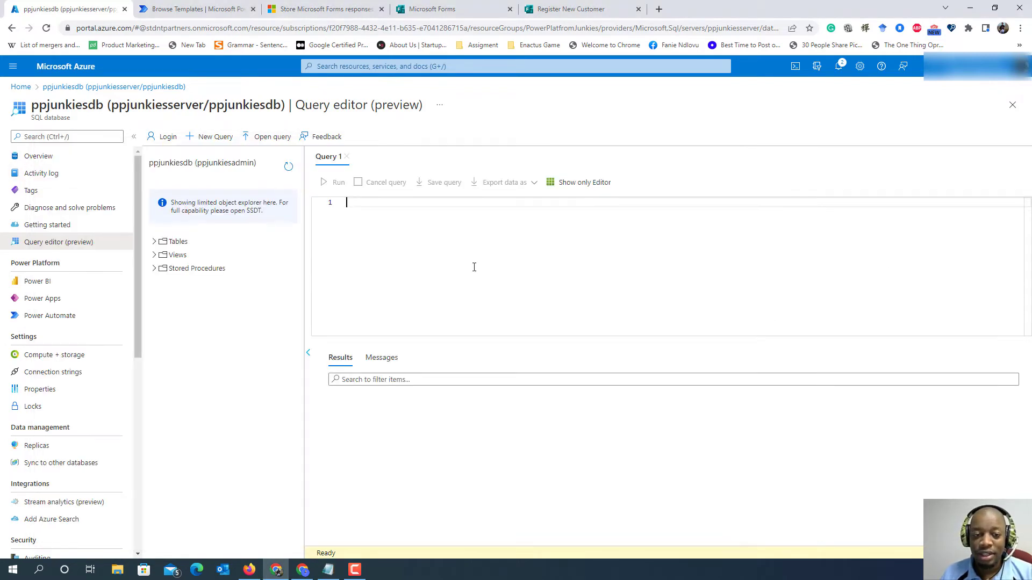
pyautogui.hotkey('ctrl', 'v')
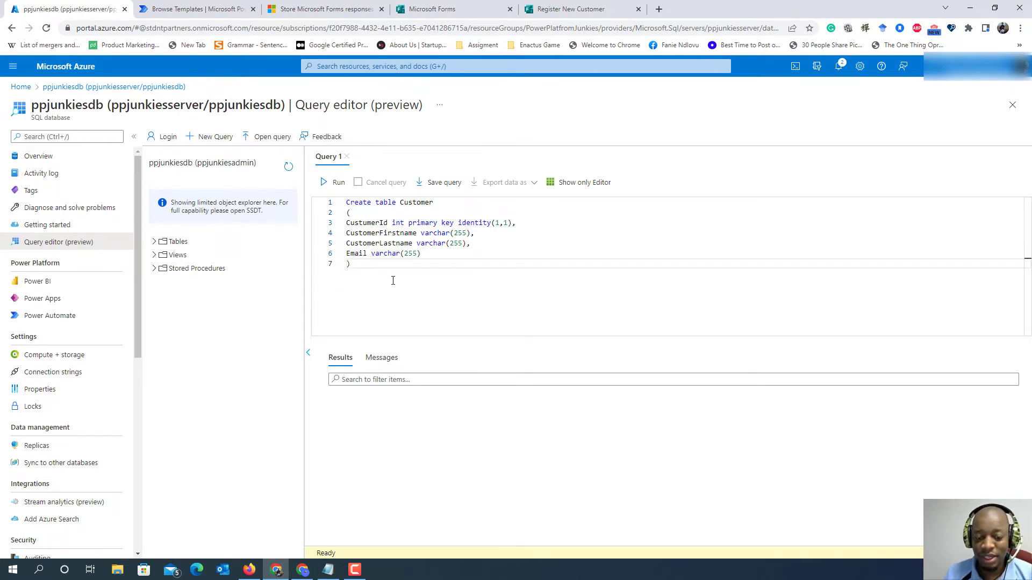
pyautogui.press('Return')
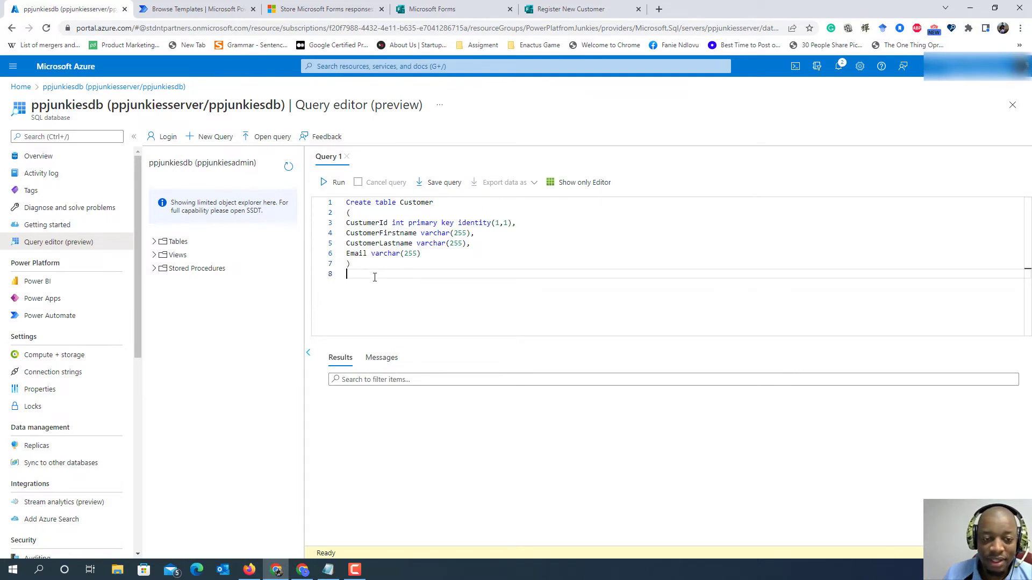
# - Run the selected "Create table Customer" statement and expand the dbo.Customer table to check its columns
pyautogui.moveTo(376, 272); pyautogui.dragTo(343, 203)
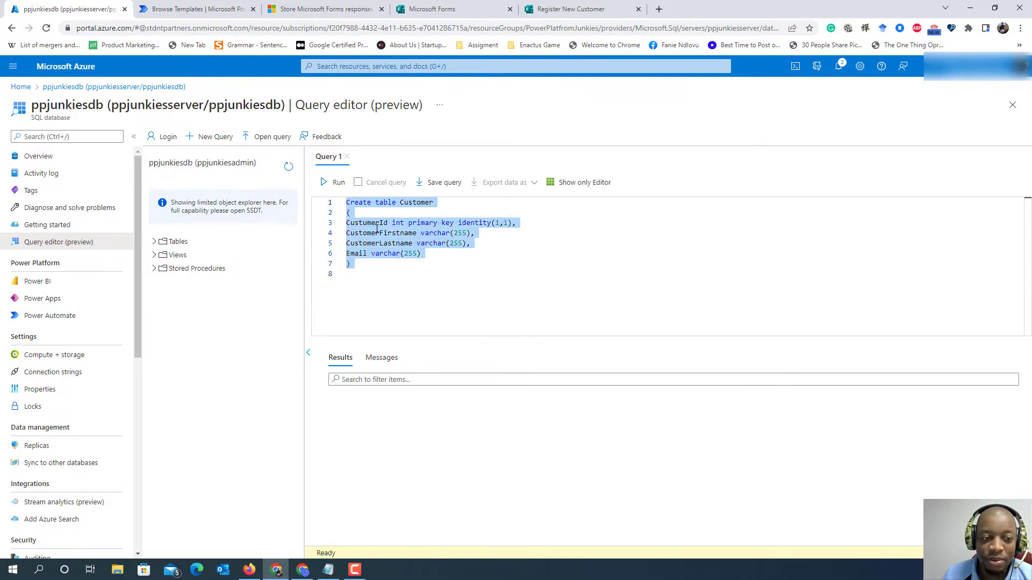
pyautogui.click(332, 183)
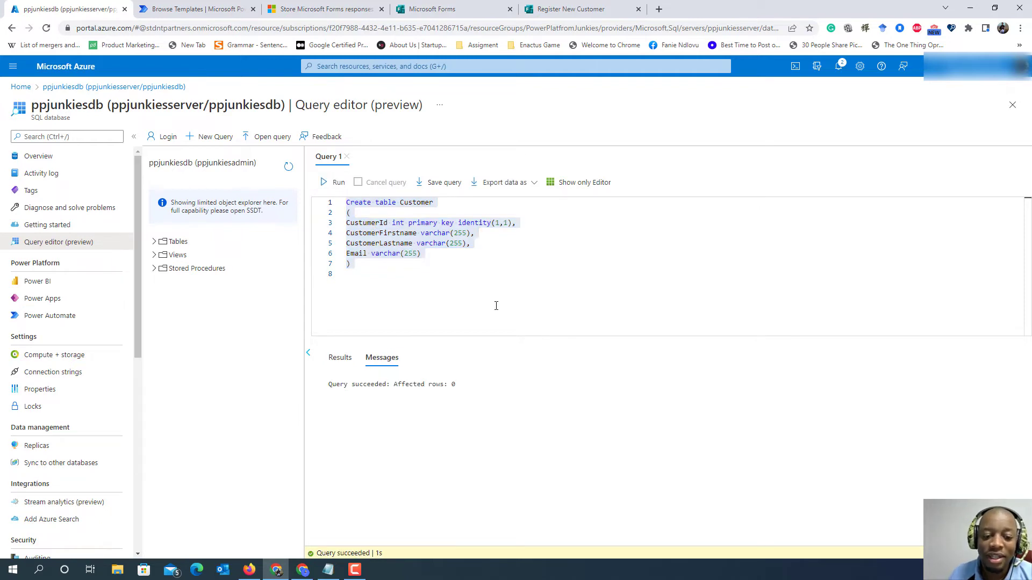
pyautogui.click(431, 307)
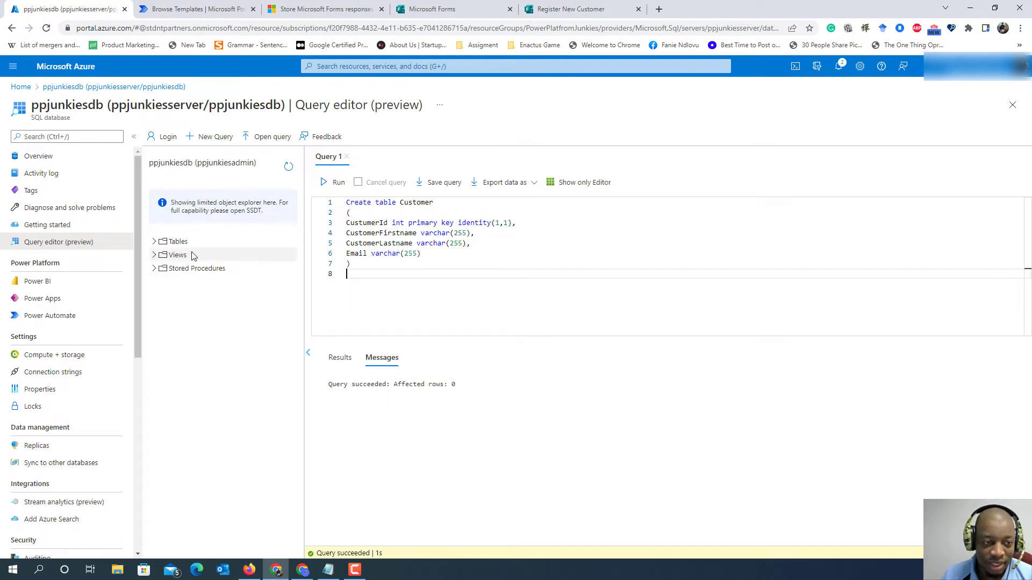
pyautogui.click(156, 241)
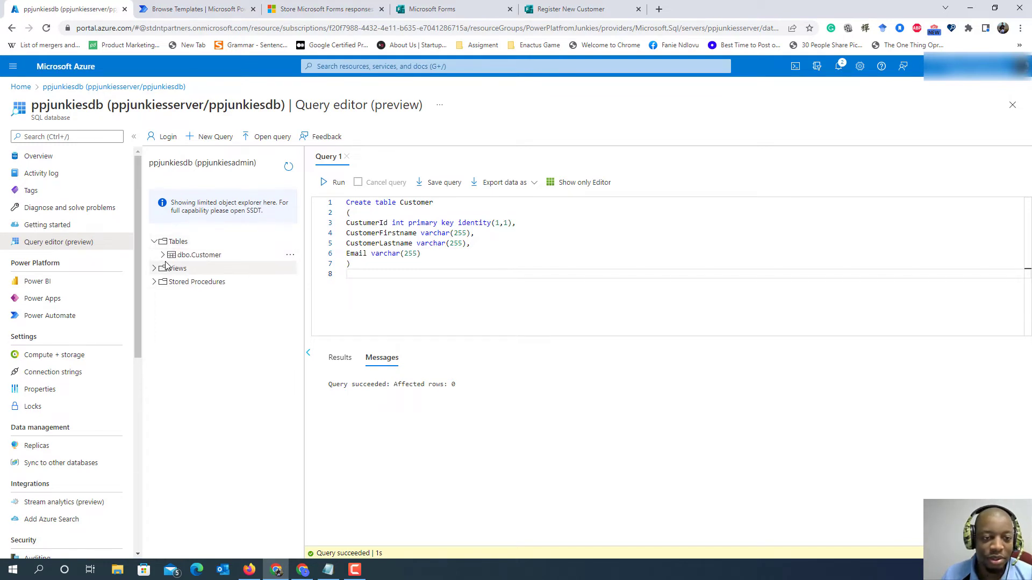
pyautogui.click(162, 256)
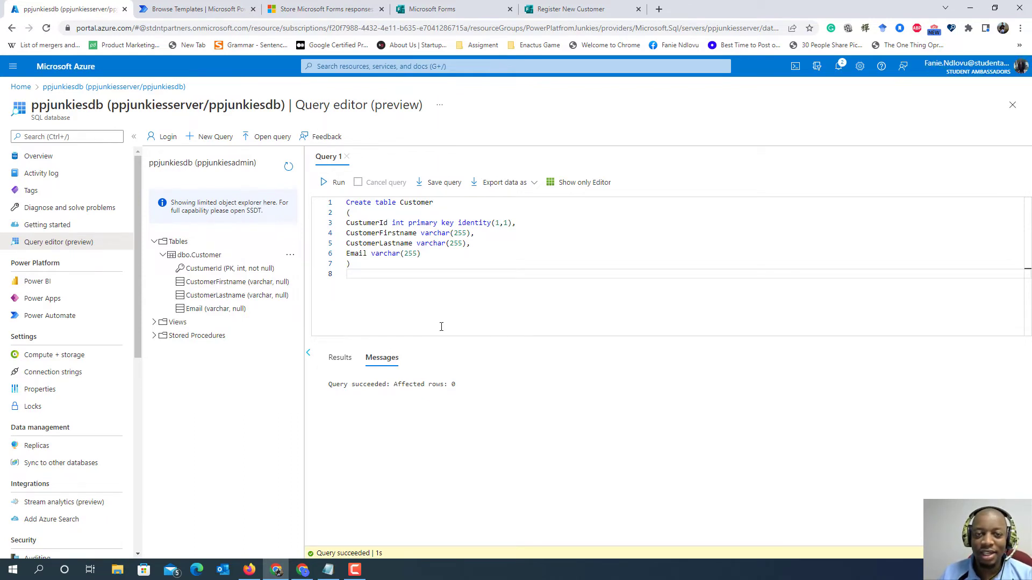
# - Switch to Power Automate and search its templates for "SQL and Microsoft forms"
pyautogui.click(195, 7)
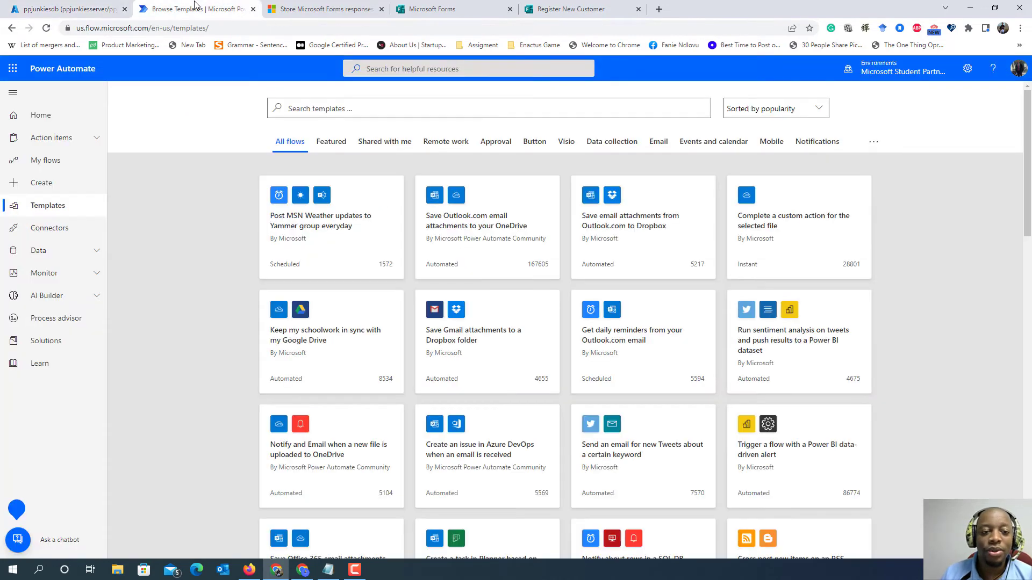
pyautogui.click(33, 117)
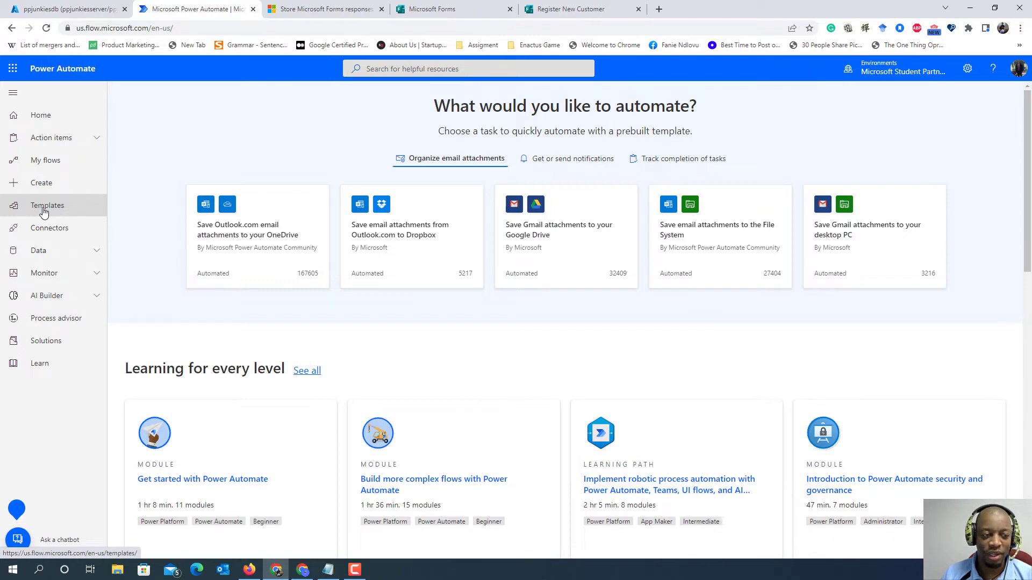
pyautogui.click(44, 211)
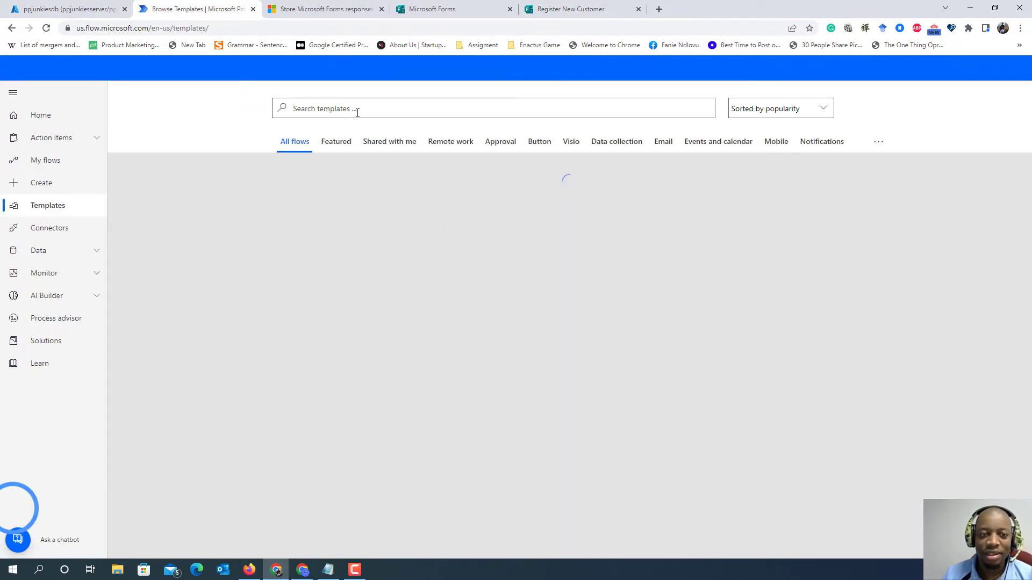
pyautogui.click(356, 108)
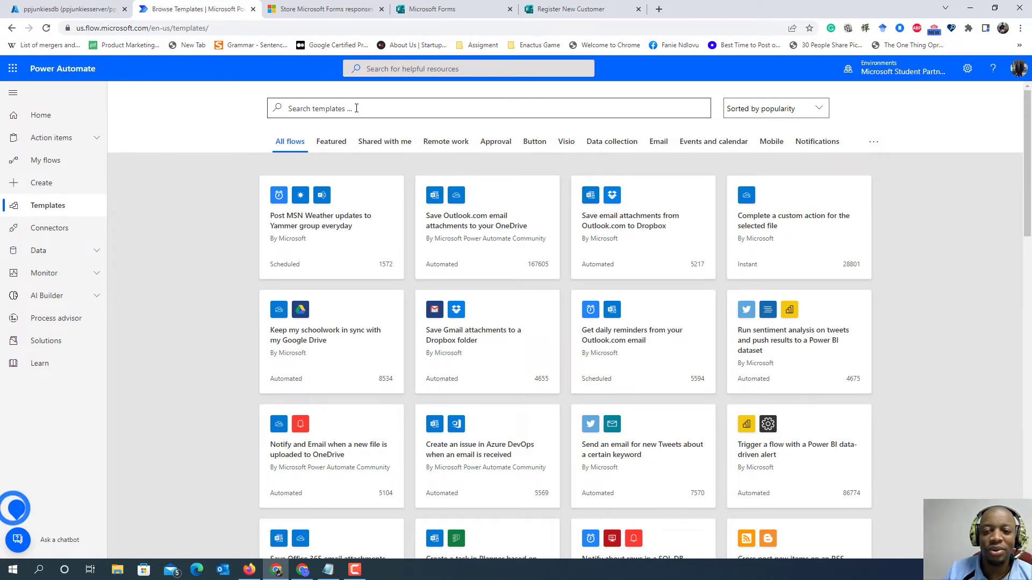
pyautogui.click(356, 109)
pyautogui.write('sq')
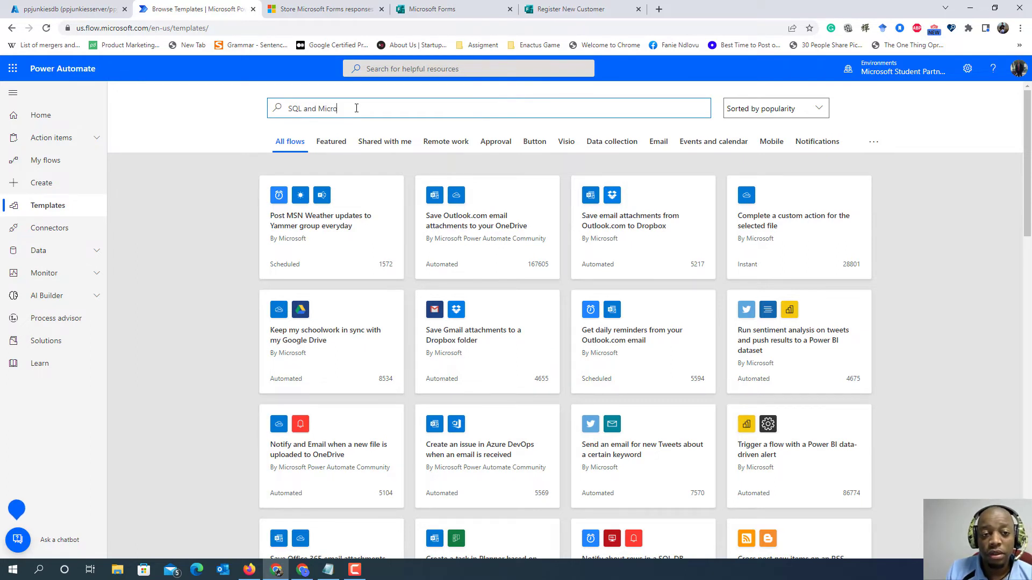
pyautogui.write('L and Microsoft F')
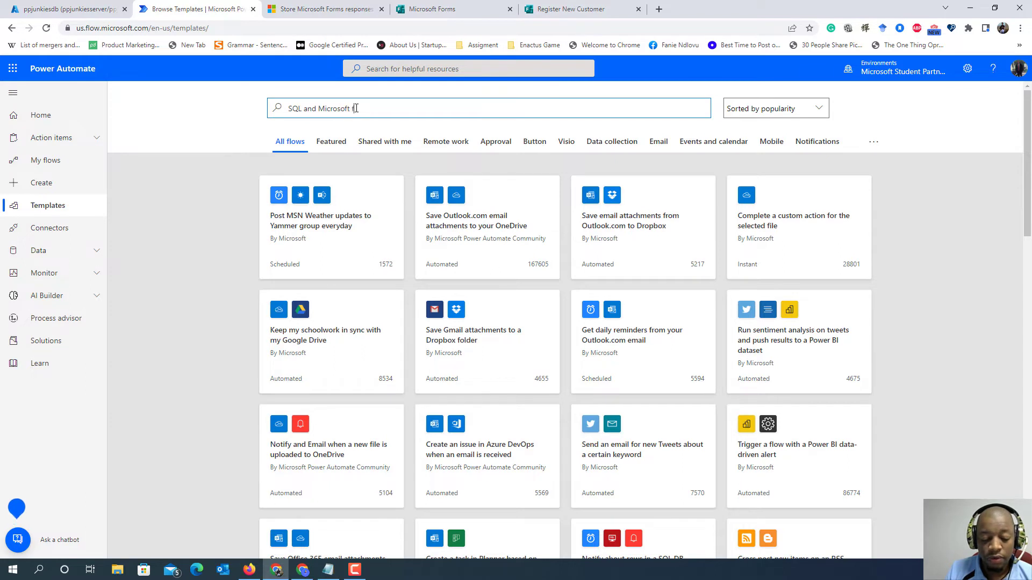
pyautogui.write('orms')
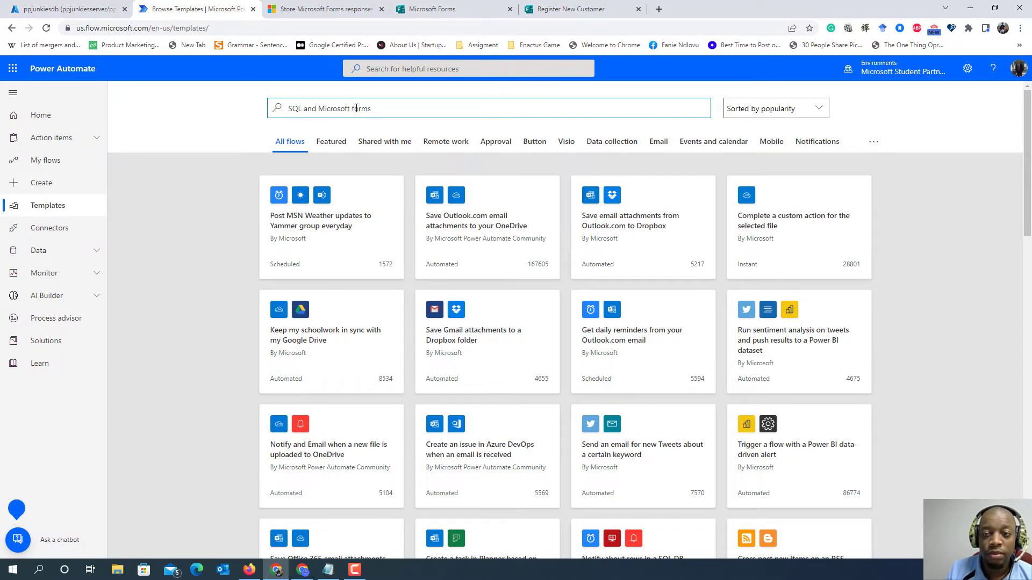
pyautogui.press('Return')
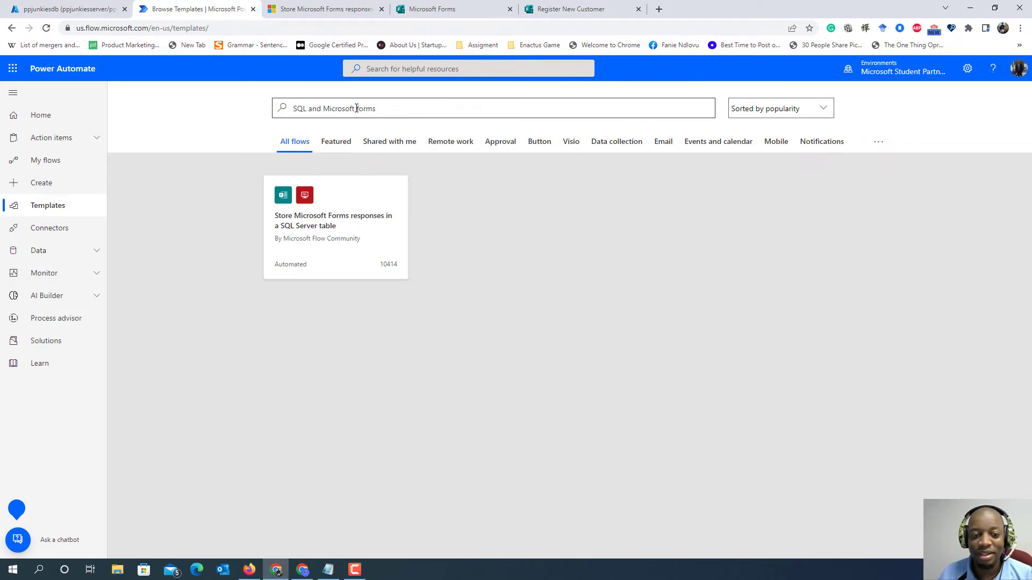
# - Open the template "Store Microsoft Forms responses in a SQL Server table" and check its available Microsoft Forms connections
pyautogui.click(329, 227)
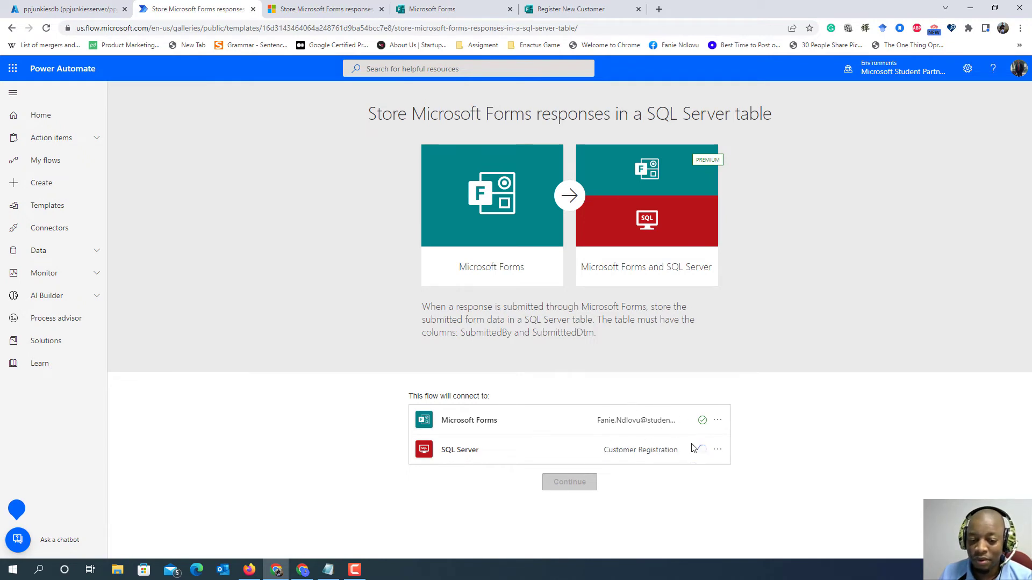
pyautogui.click(716, 424)
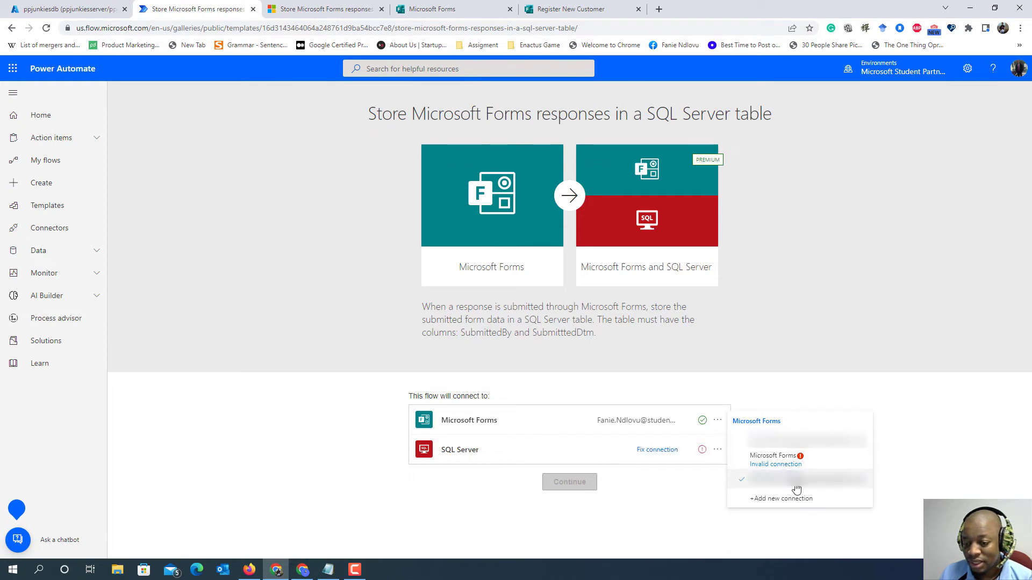
pyautogui.click(719, 421)
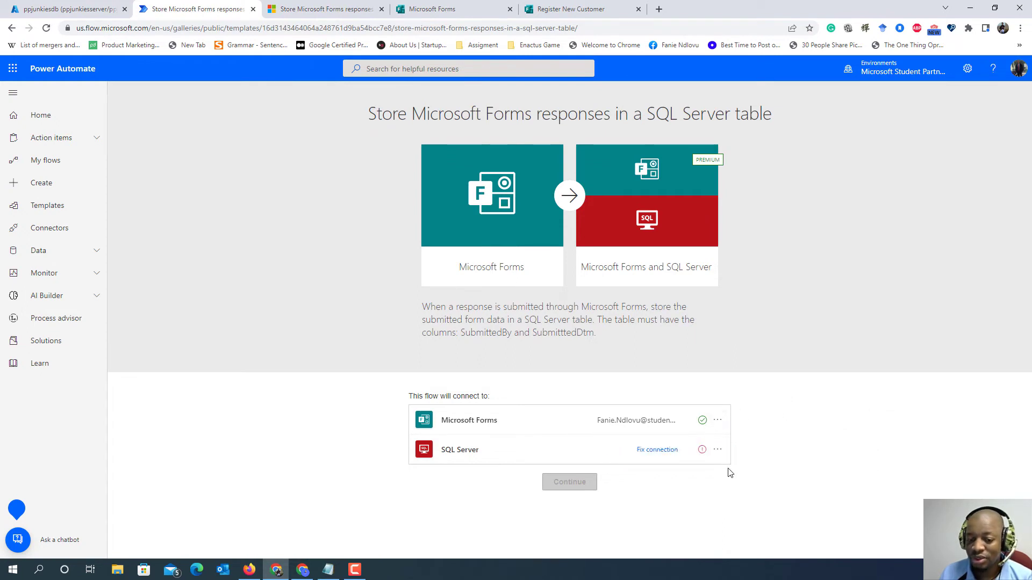
# - Add a new SQL Server connection to the template and name it "PP Customer Registration"
pyautogui.click(719, 451)
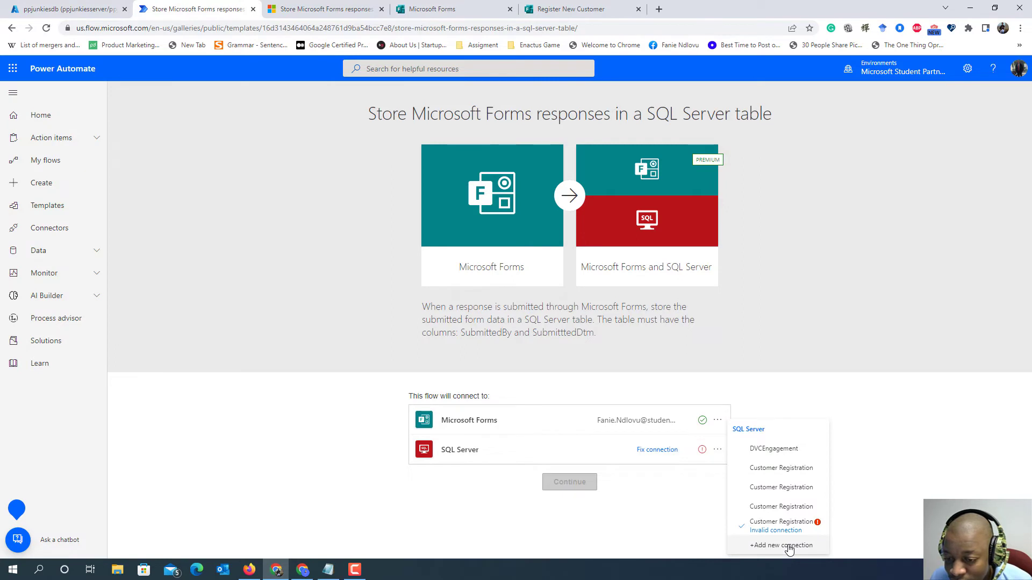
pyautogui.click(788, 546)
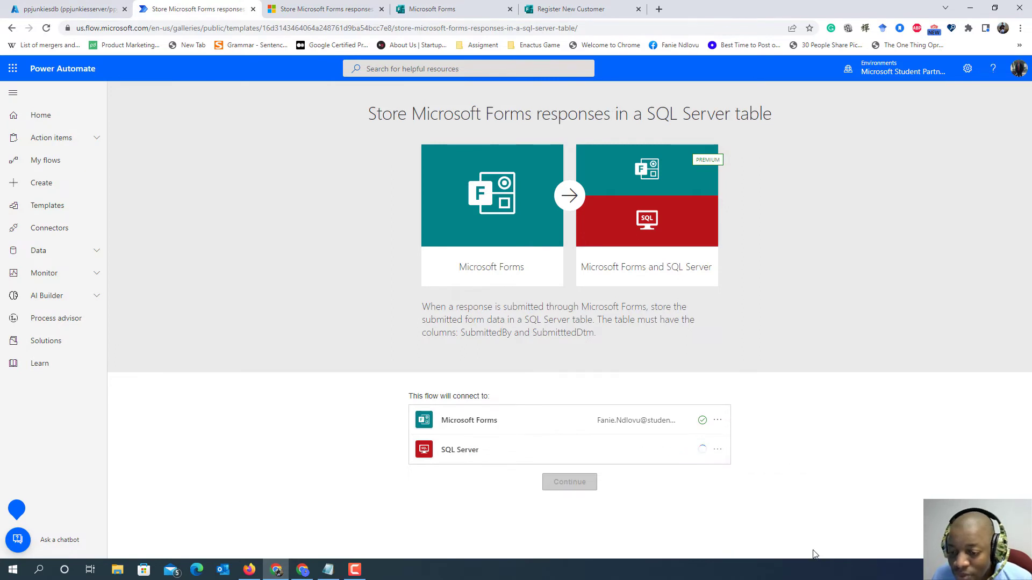
pyautogui.scroll(-2, 591, 376)
pyautogui.click(543, 354)
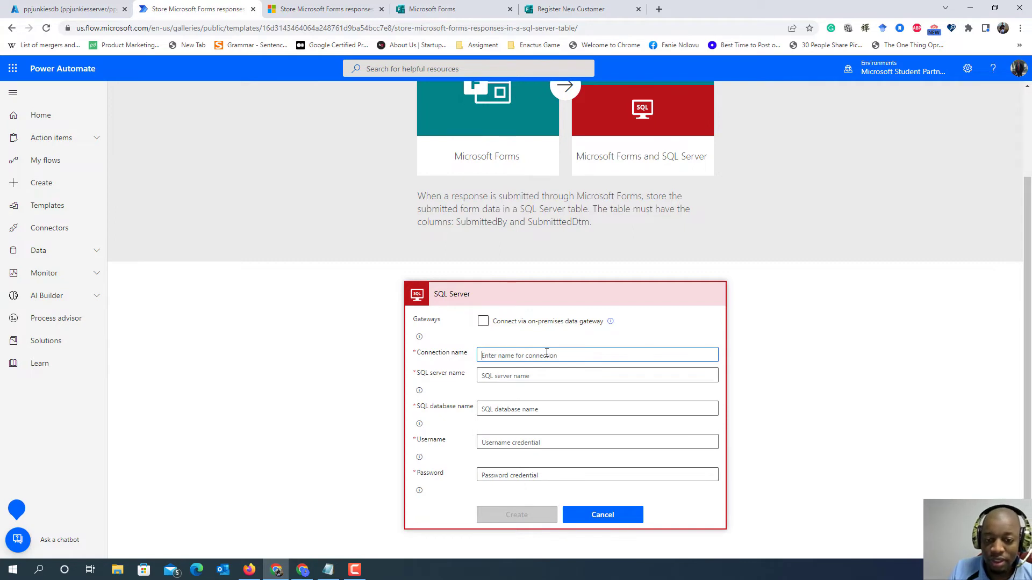
pyautogui.write('pp')
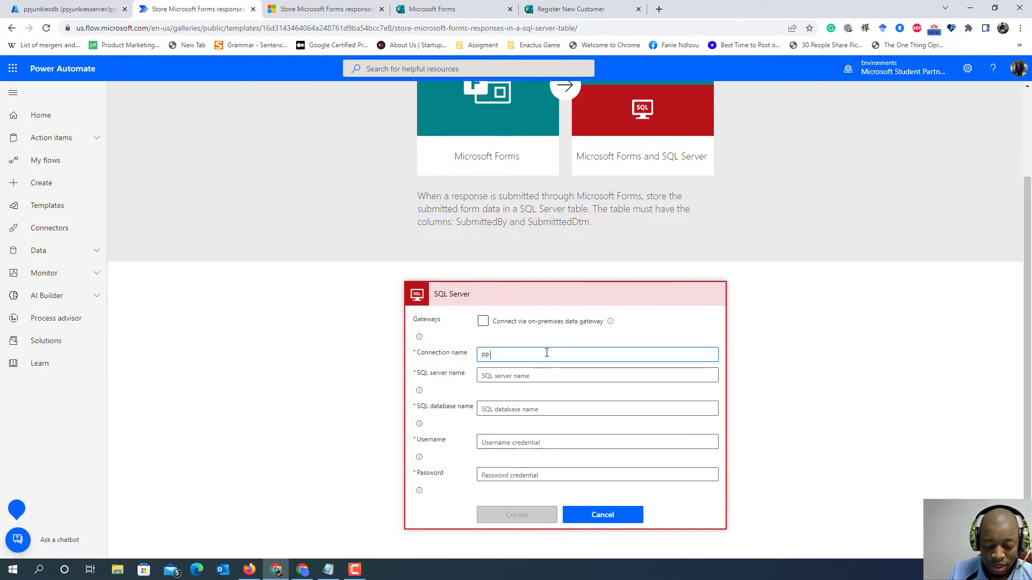
pyautogui.write(' Customer ')
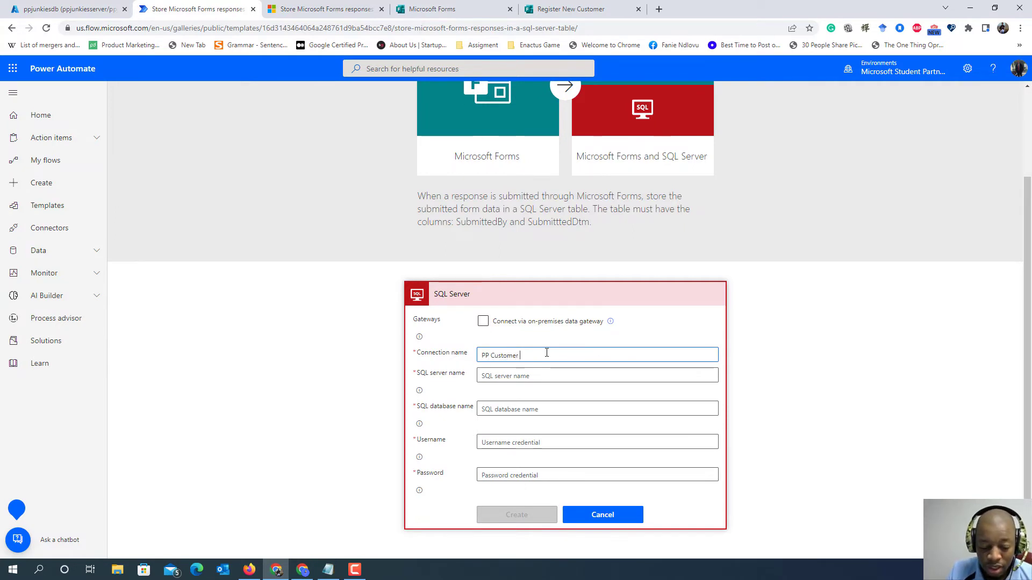
pyautogui.write('Registra')
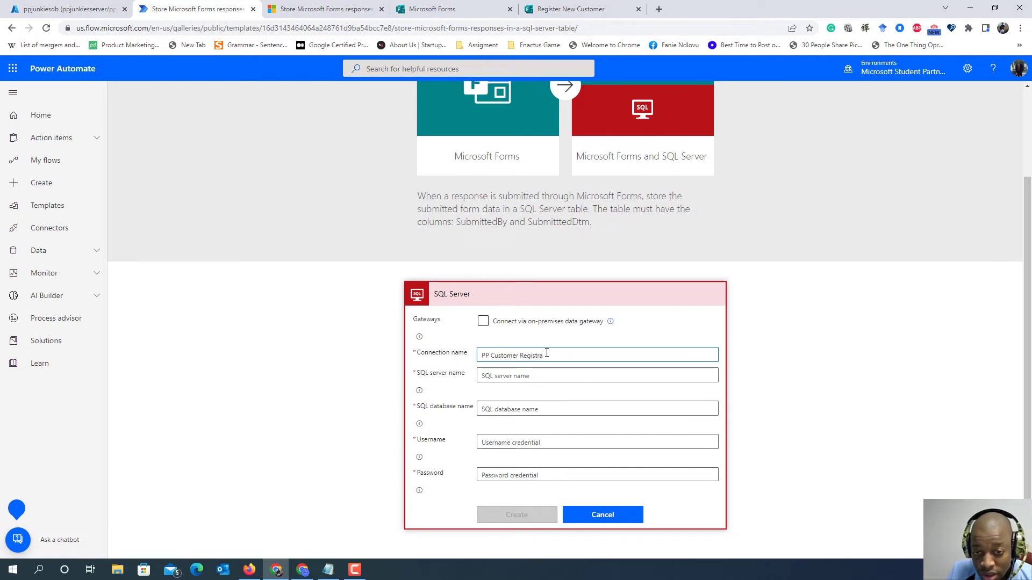
pyautogui.write('tion')
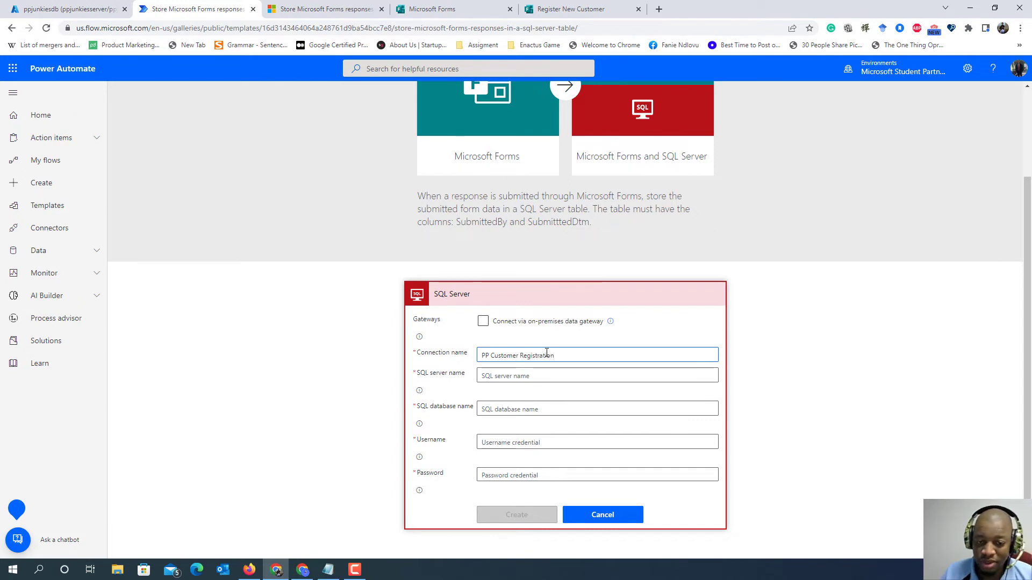
# - Switch to the Azure portal, discard the unsaved query edits and open the connection strings of the ppjunkiesdb database
pyautogui.click(567, 376)
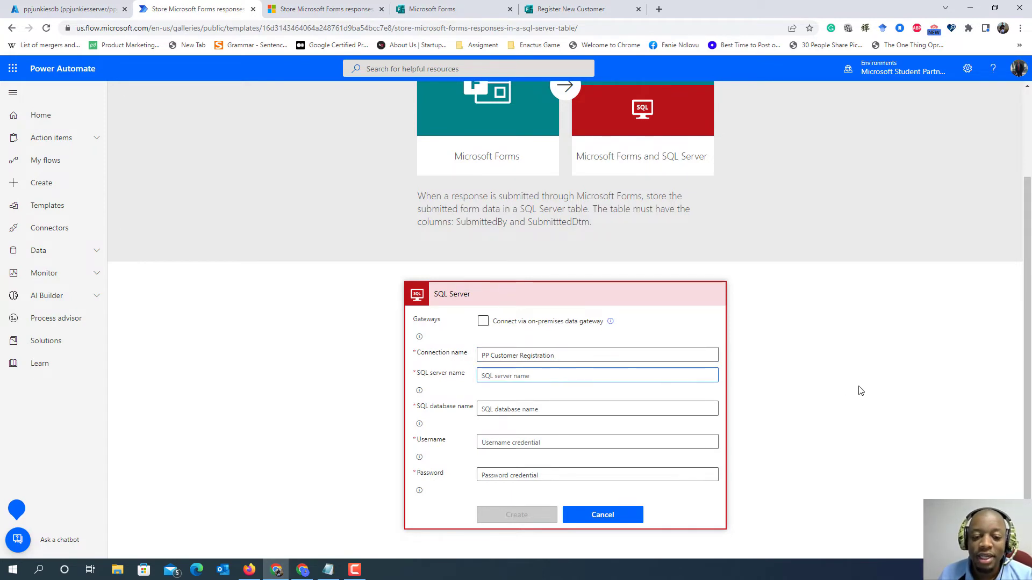
pyautogui.click(43, 5)
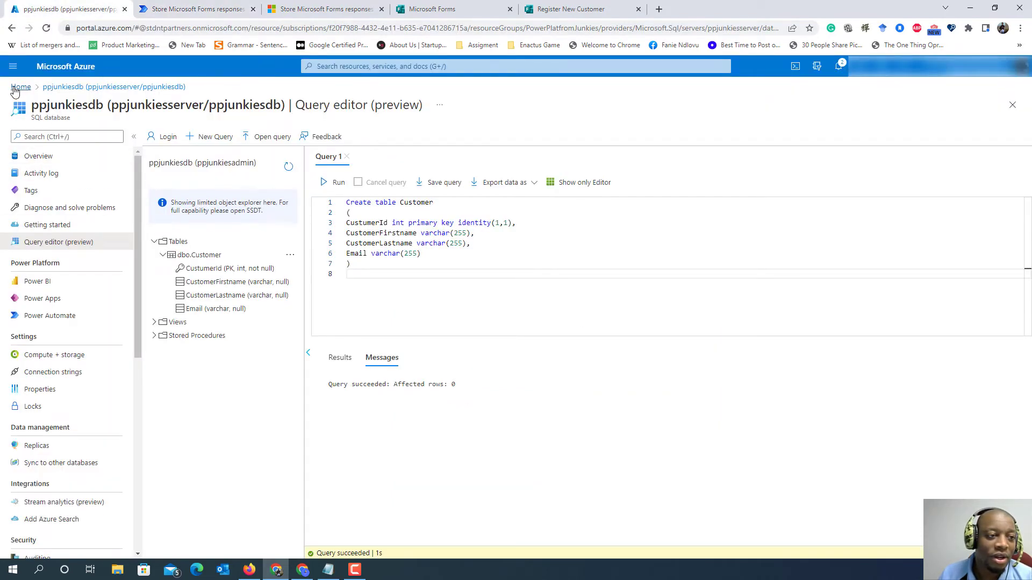
pyautogui.click(20, 87)
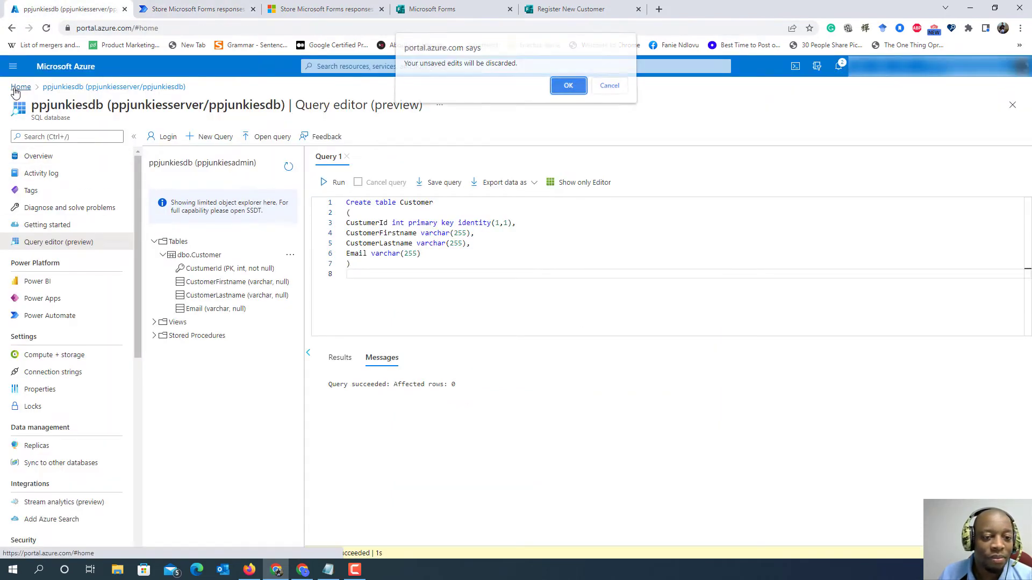
pyautogui.click(556, 93)
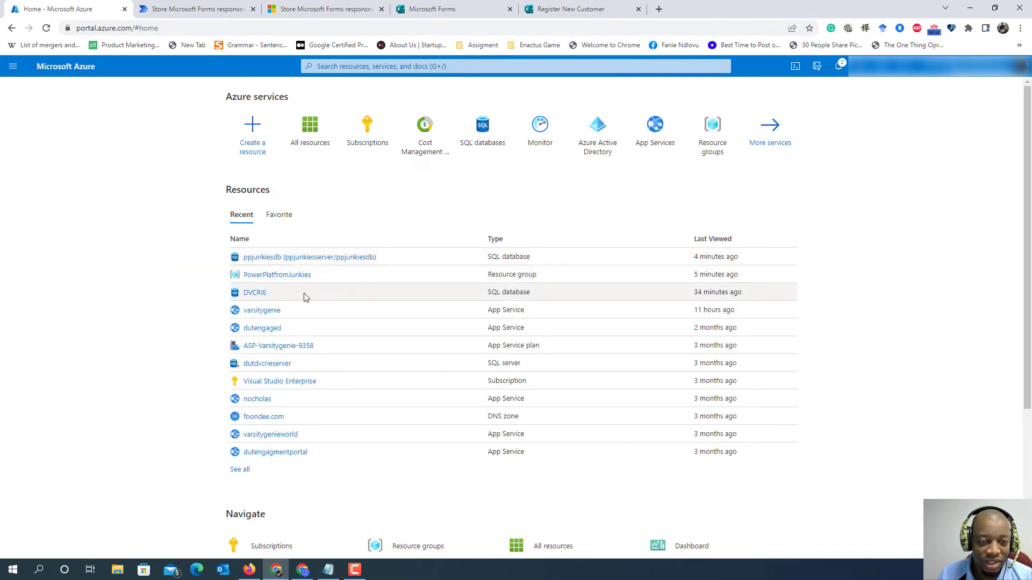
pyautogui.click(323, 258)
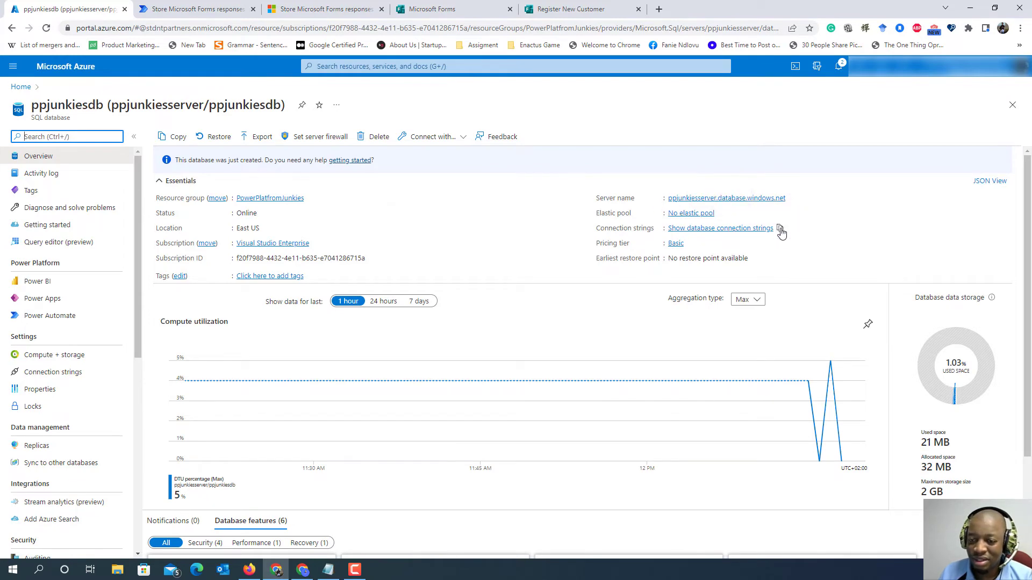
pyautogui.click(748, 231)
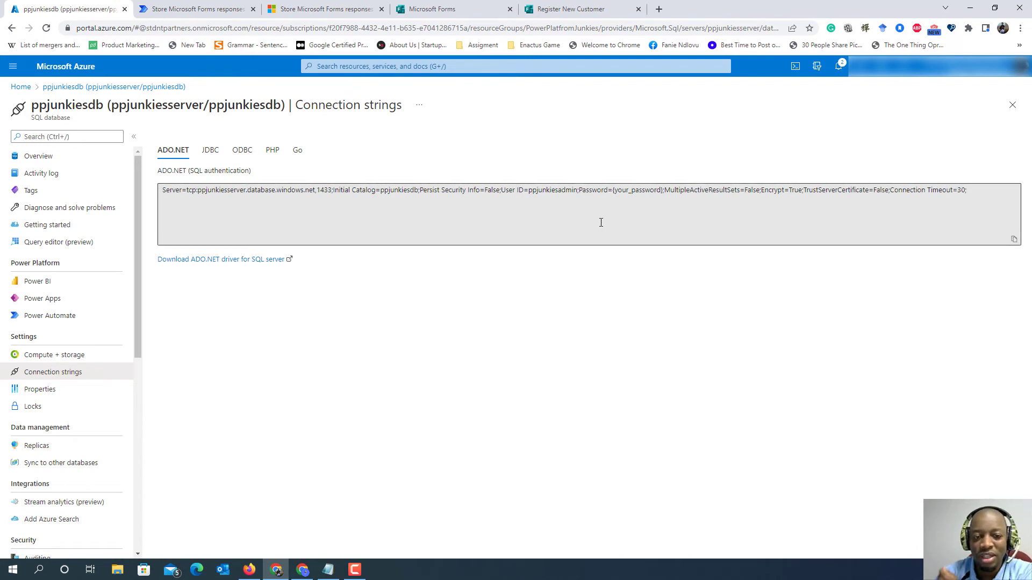
# - Copy "ppjunkiesserver.database.windows.net" from the ADO.NET connection string into the SQL server name of the Power Automate connection
pyautogui.click(315, 191)
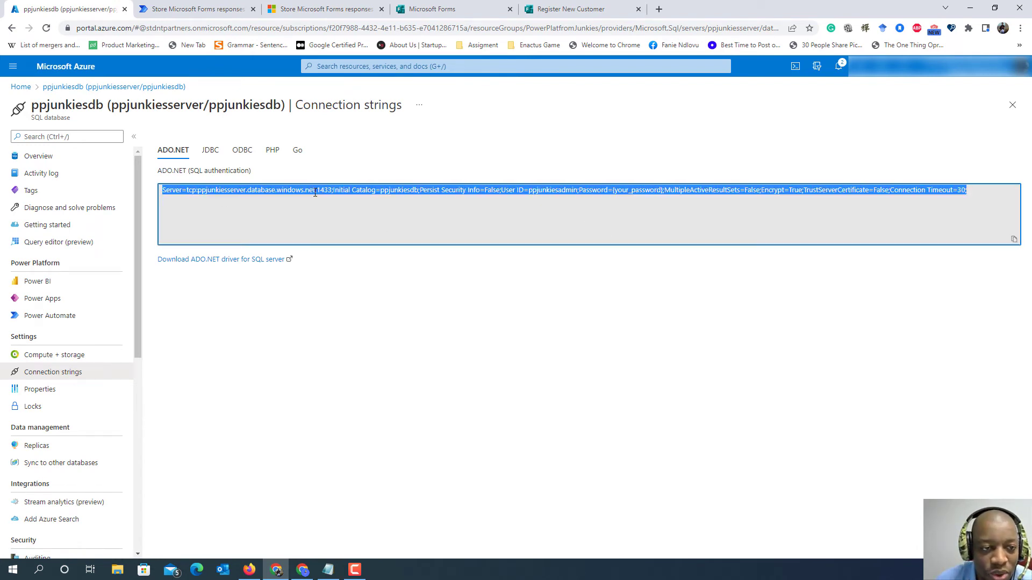
pyautogui.click(324, 194)
pyautogui.moveTo(316, 190); pyautogui.dragTo(200, 195)
pyautogui.hotkey('ctrl', 'c')
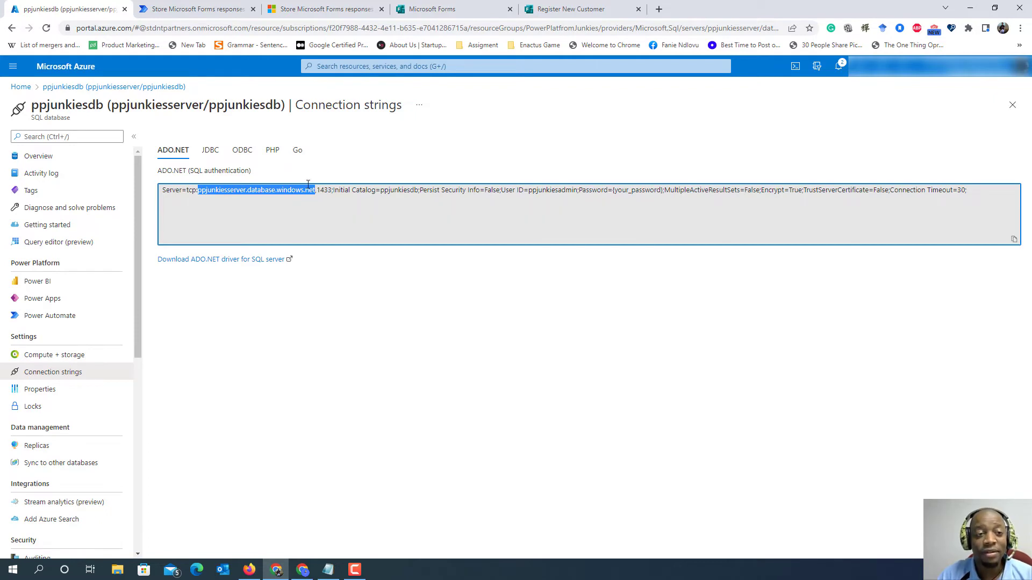
pyautogui.click(183, 9)
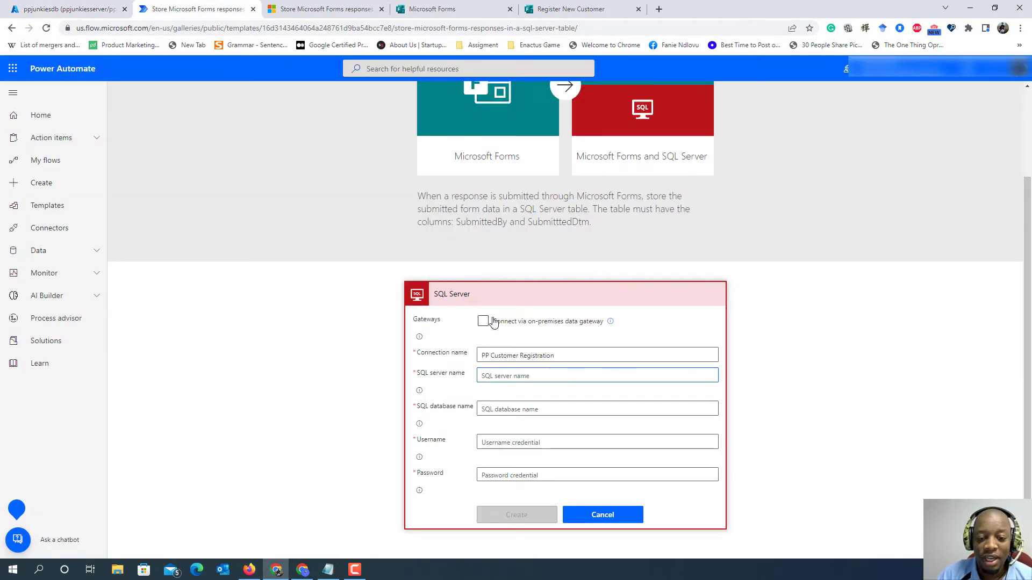
pyautogui.hotkey('ctrl', 'v')
# - Copy the catalog name "ppjunkiesdb" from the Azure connection string into the SQL database name of the Power Automate connection
pyautogui.click(532, 409)
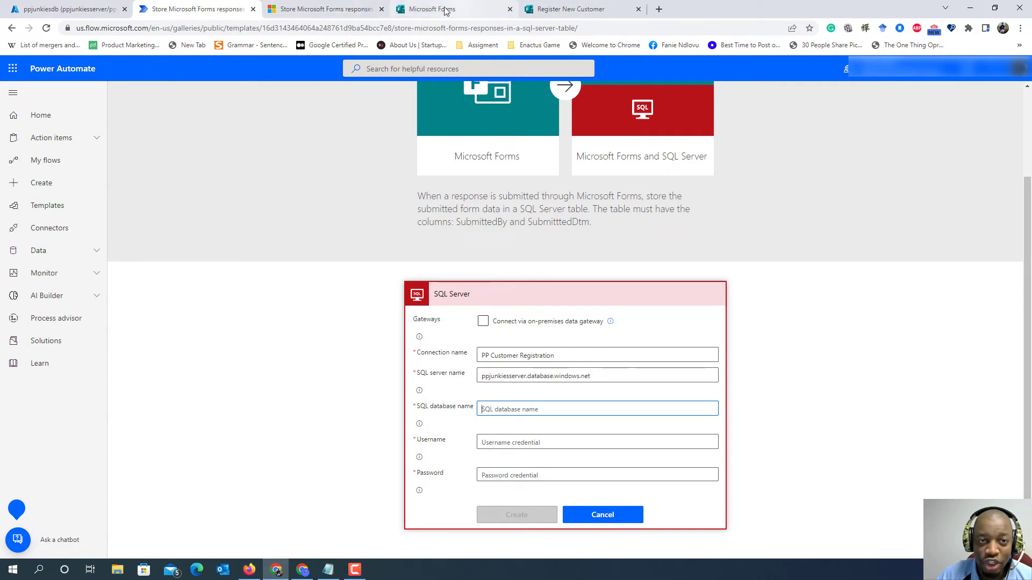
pyautogui.click(92, 9)
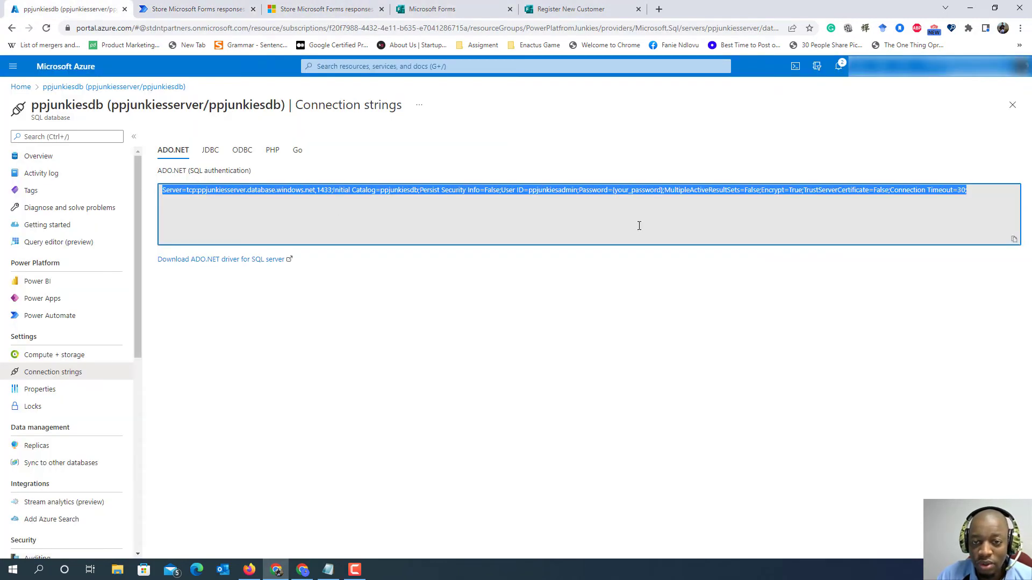
pyautogui.click(587, 210)
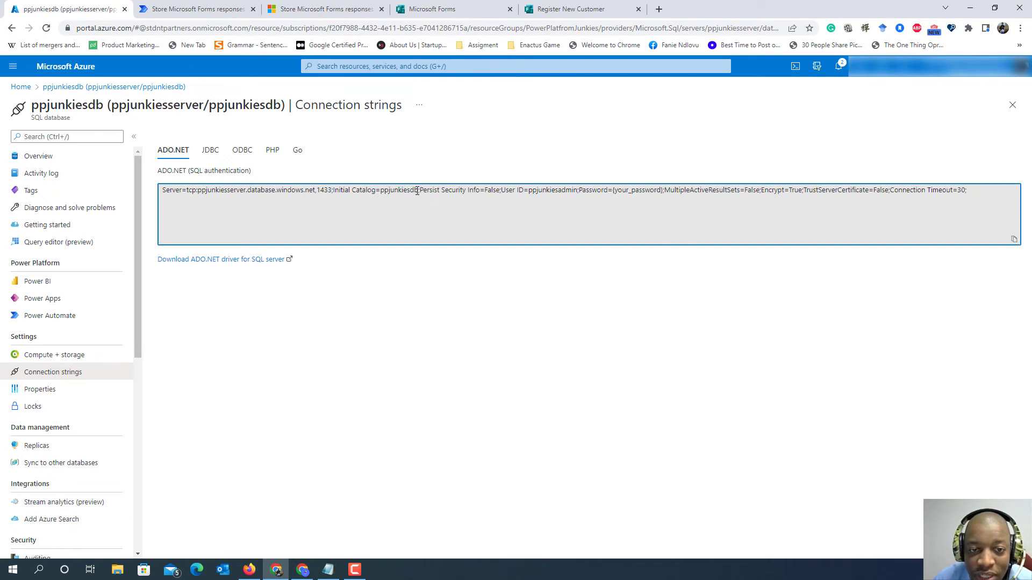
pyautogui.moveTo(418, 191); pyautogui.dragTo(381, 191)
pyautogui.hotkey('ctrl', 'c')
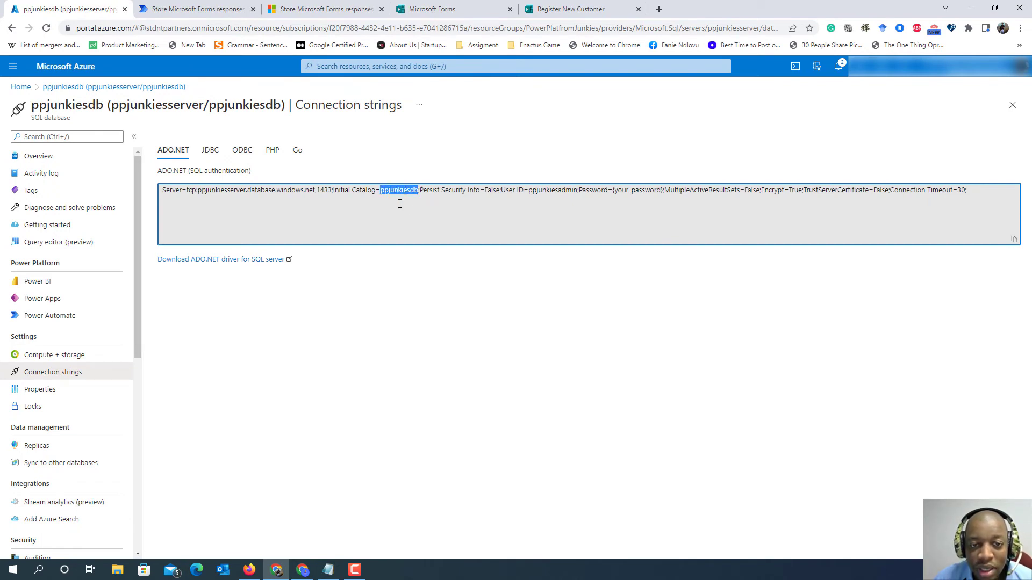
pyautogui.click(432, 10)
pyautogui.click(555, 5)
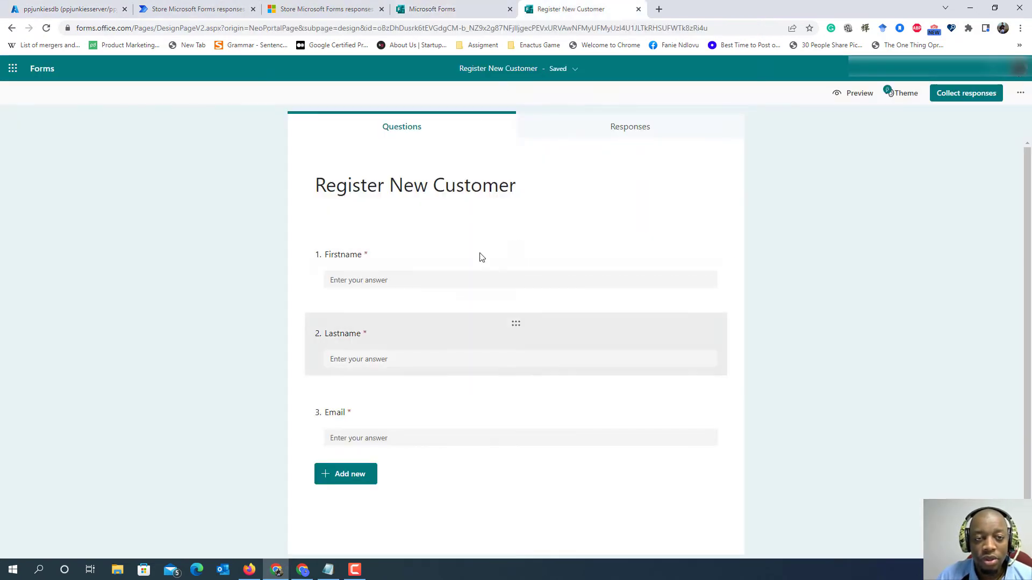
pyautogui.click(227, 9)
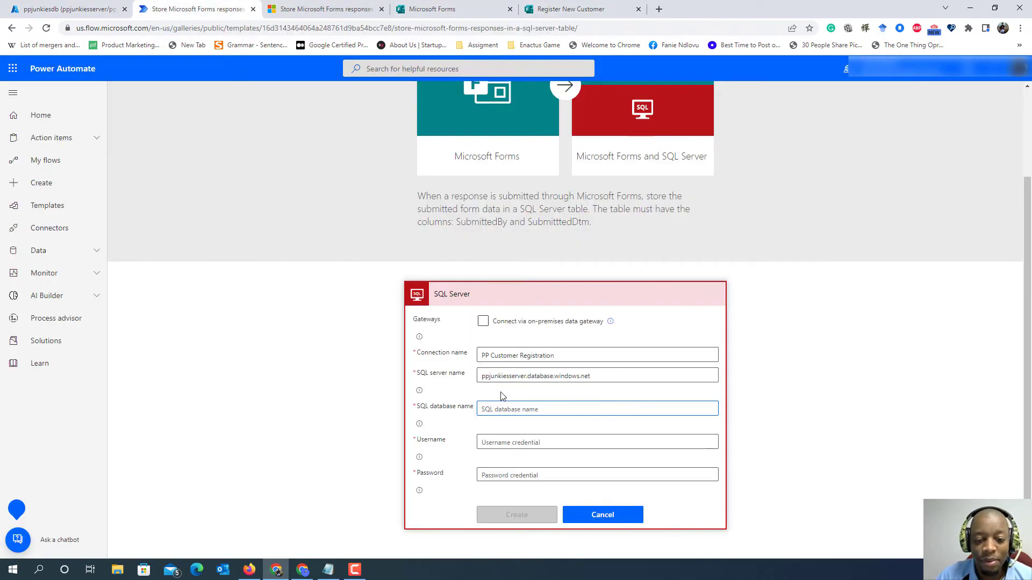
pyautogui.hotkey('ctrl', 'v')
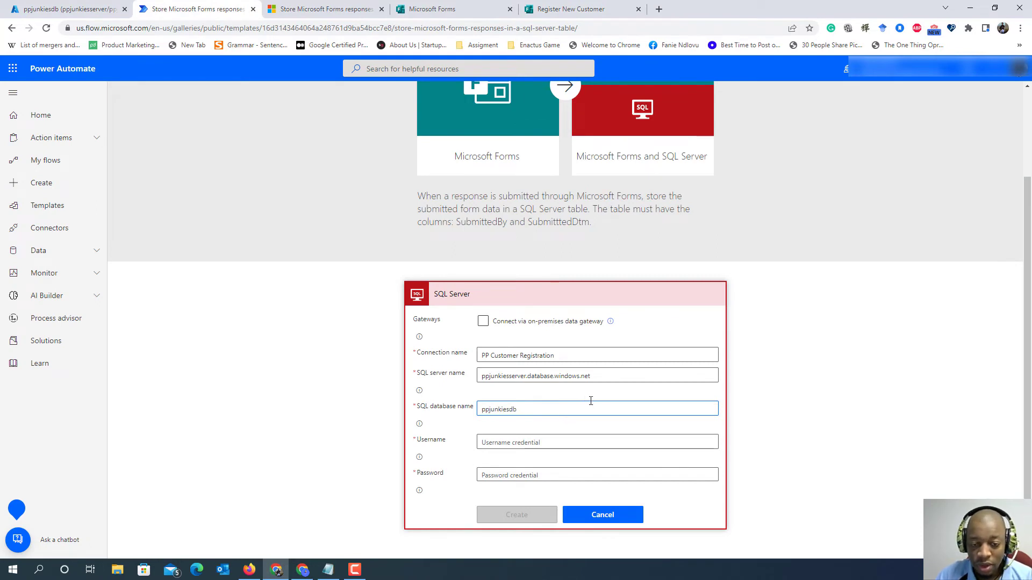
# - Copy the user ID "ppjunkiesadmin" from the Azure connection string into the username of the Power Automate connection
pyautogui.click(639, 440)
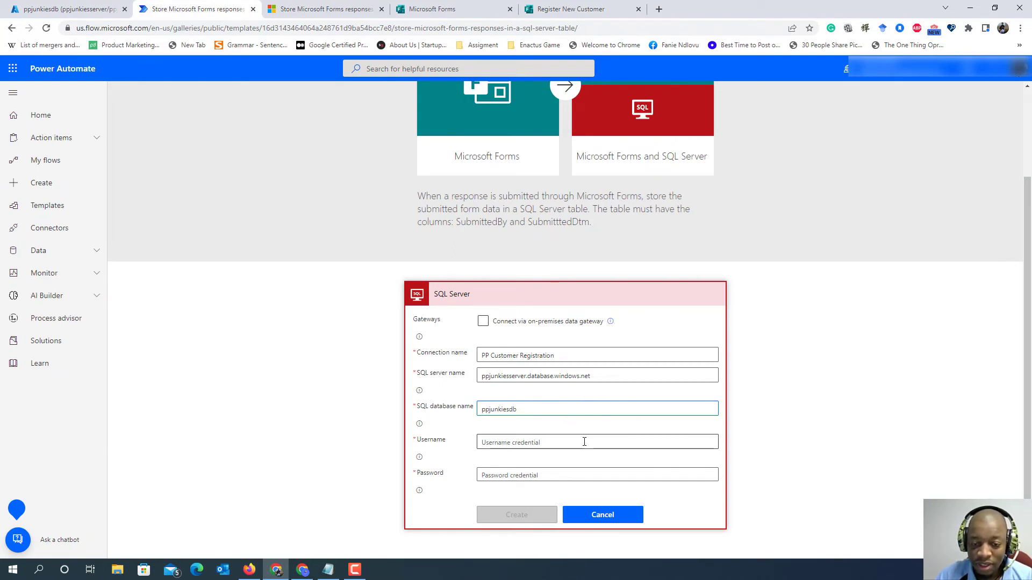
pyautogui.click(73, 7)
pyautogui.click(594, 202)
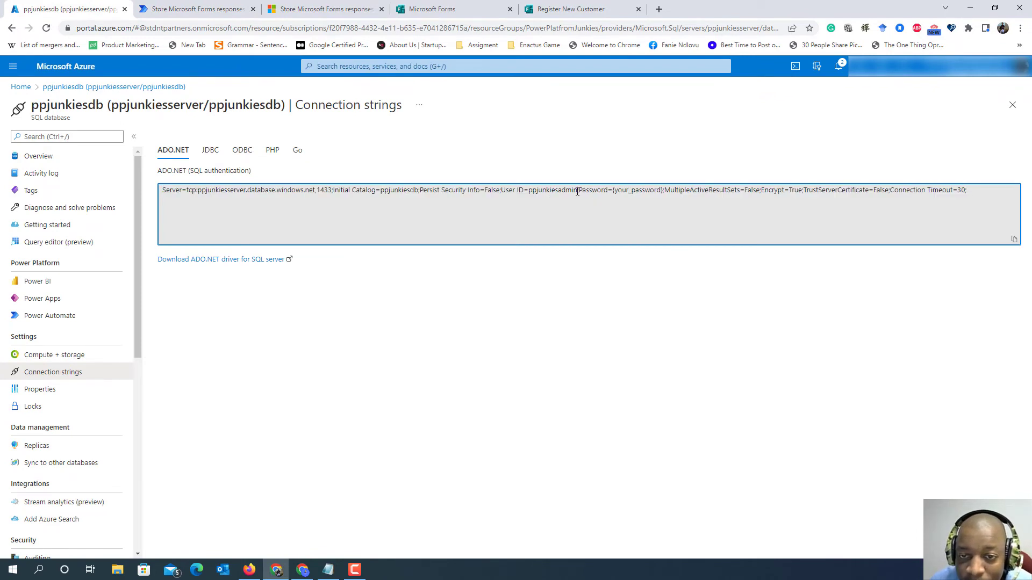
pyautogui.moveTo(577, 191); pyautogui.dragTo(528, 190)
pyautogui.hotkey('ctrl', 'c')
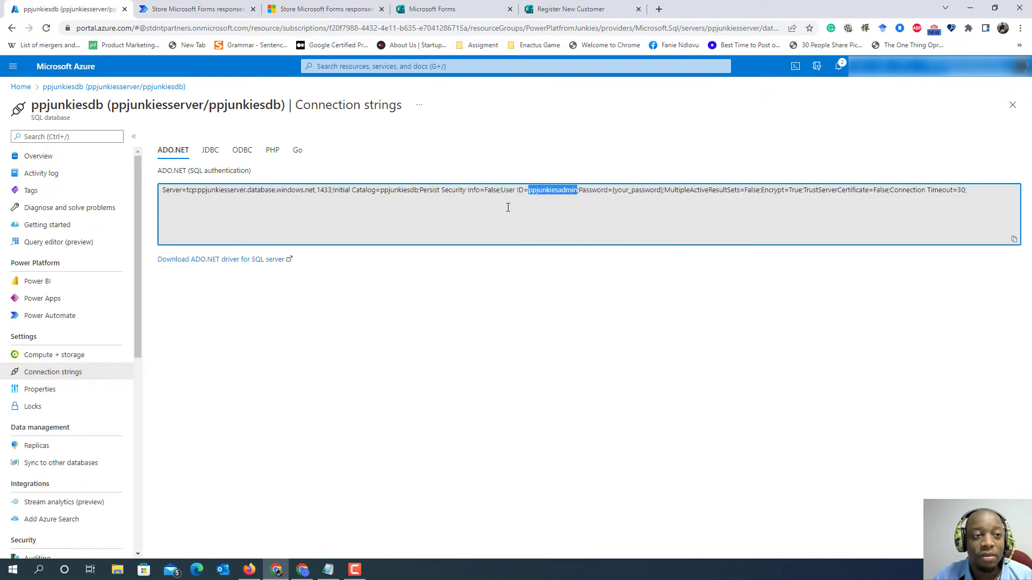
pyautogui.click(203, 8)
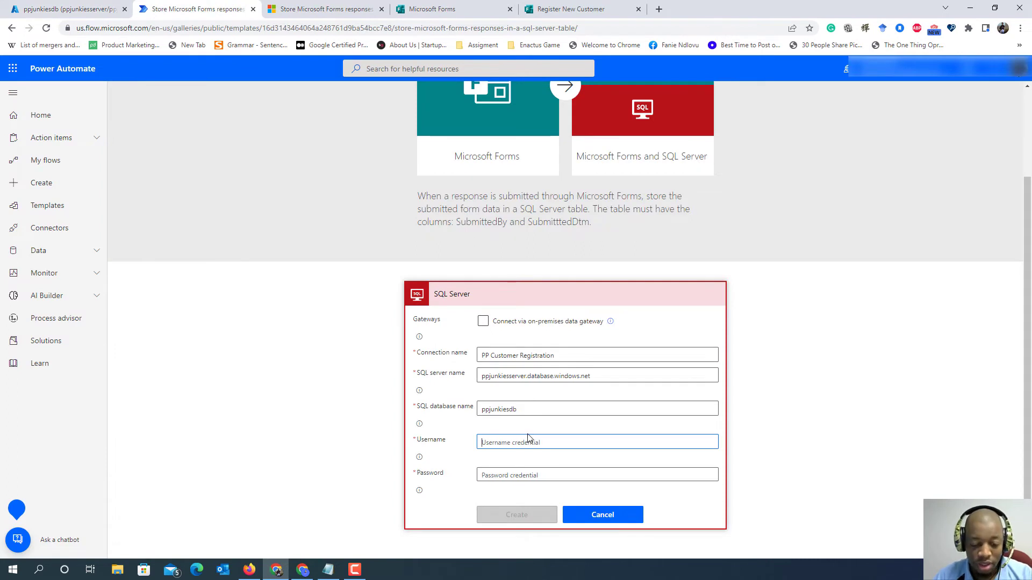
pyautogui.hotkey('ctrl', 'v')
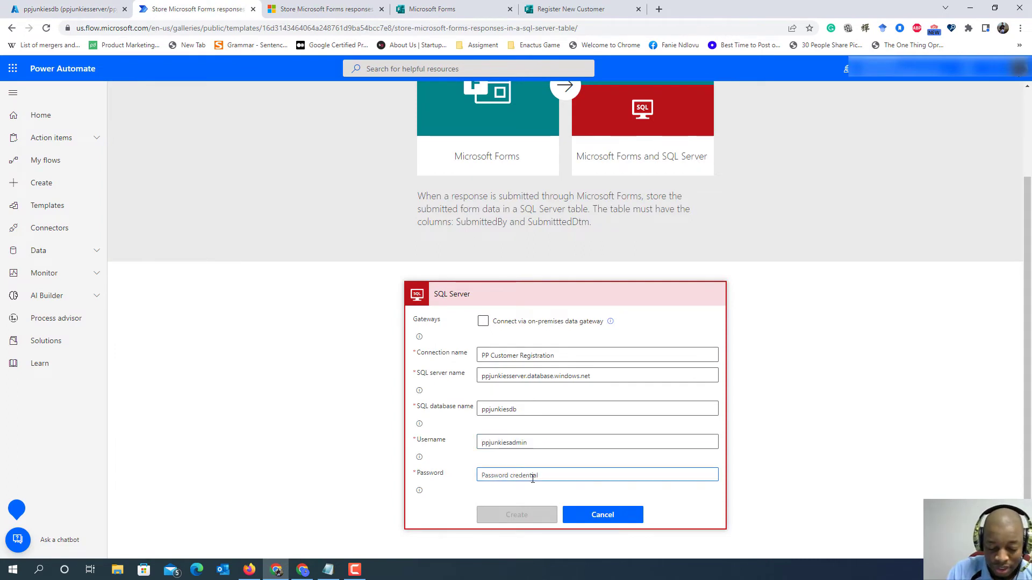
# - Enter the SQL Server account password and create the connection
pyautogui.write('•••')
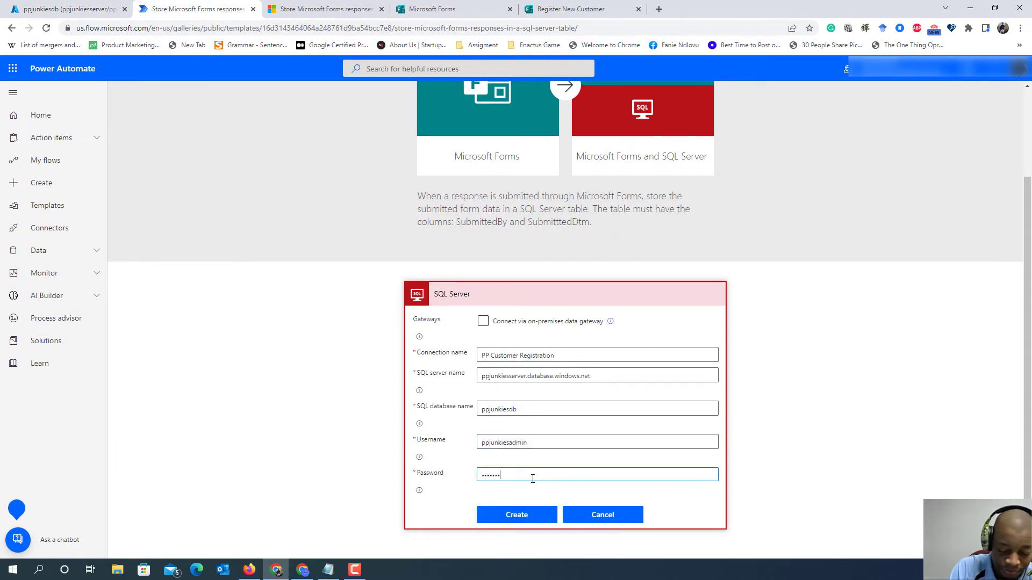
pyautogui.press('BackSpace')
pyautogui.press('BackSpace')
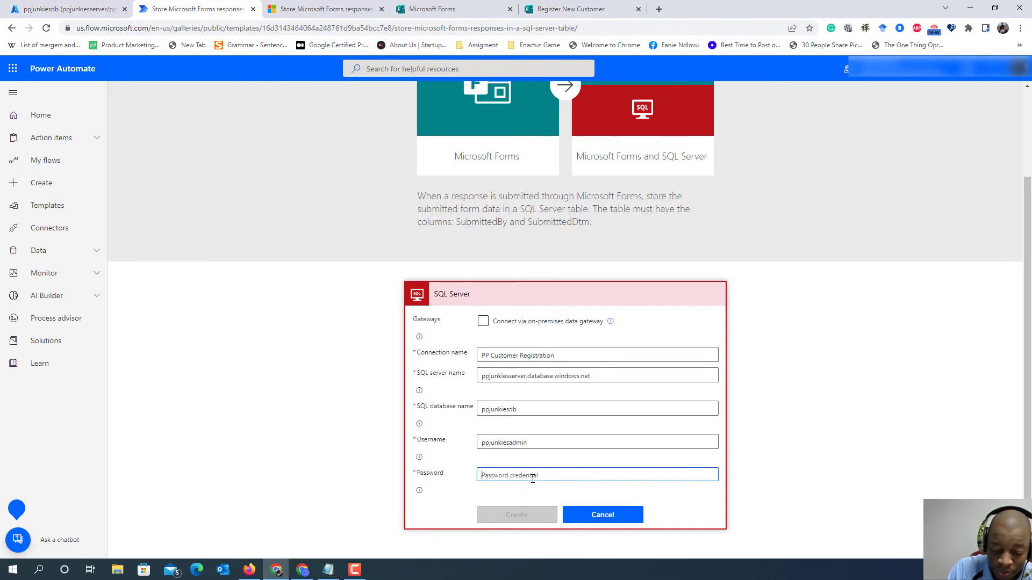
pyautogui.write('••••••••')
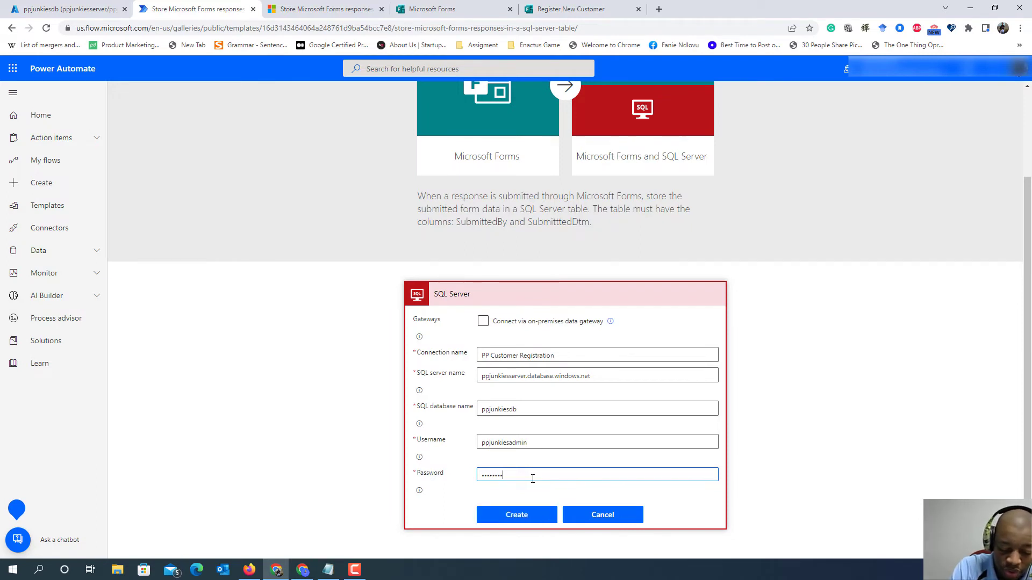
pyautogui.write('••')
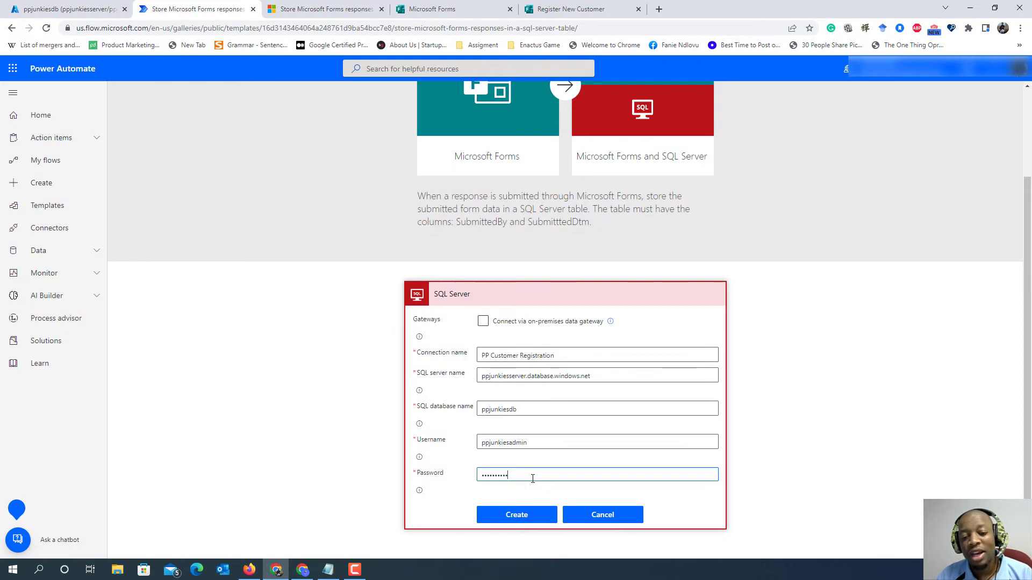
pyautogui.click(517, 517)
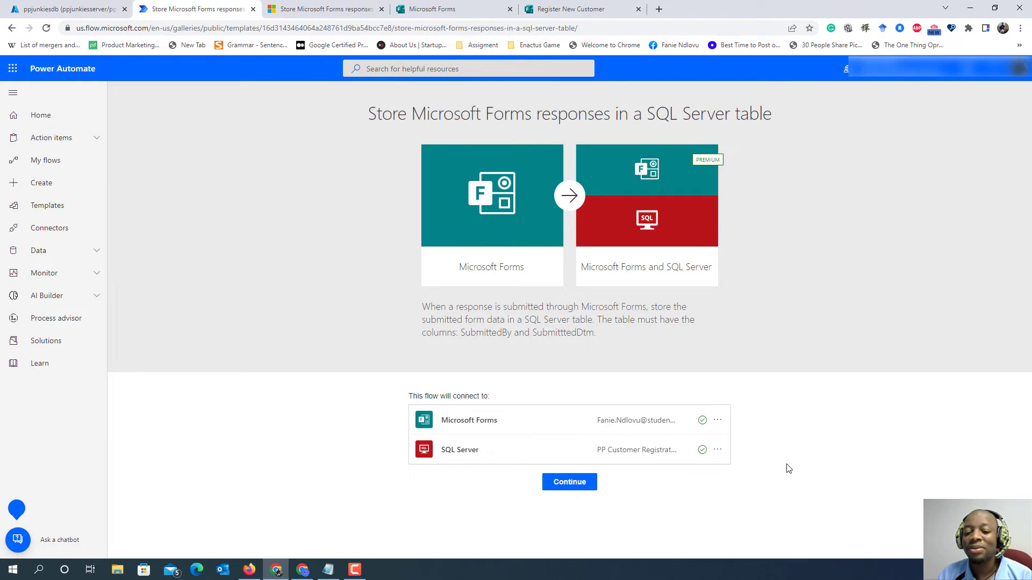
# - Continue with the template's connections and set the form of the new-response trigger to "Register New Customer"
pyautogui.click(569, 483)
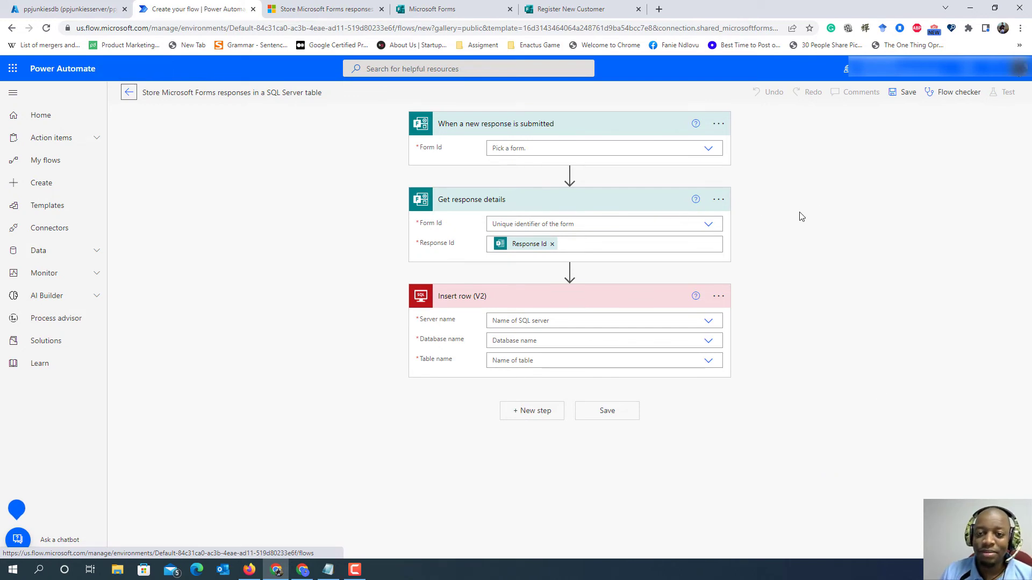
pyautogui.click(709, 150)
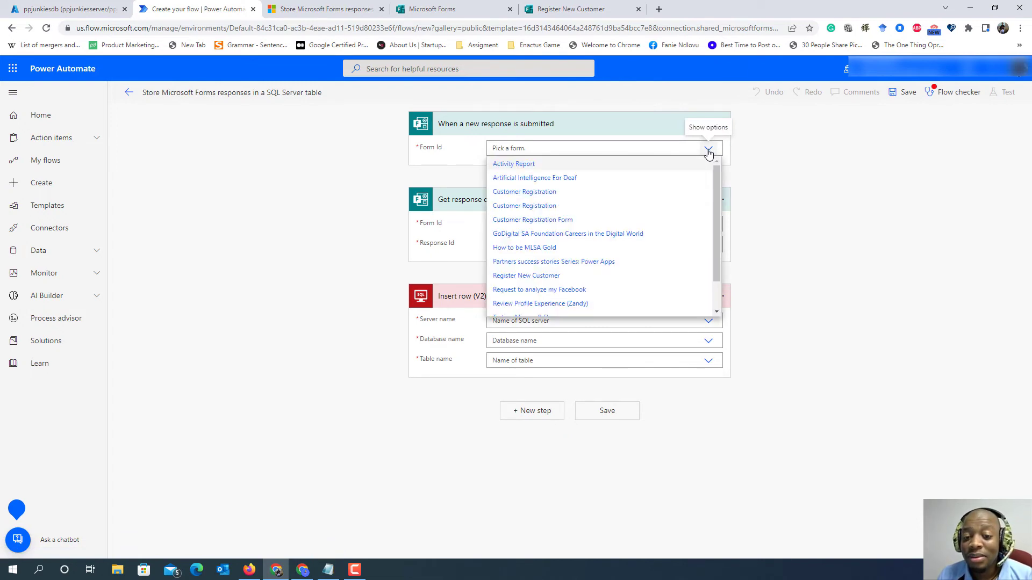
pyautogui.click(572, 9)
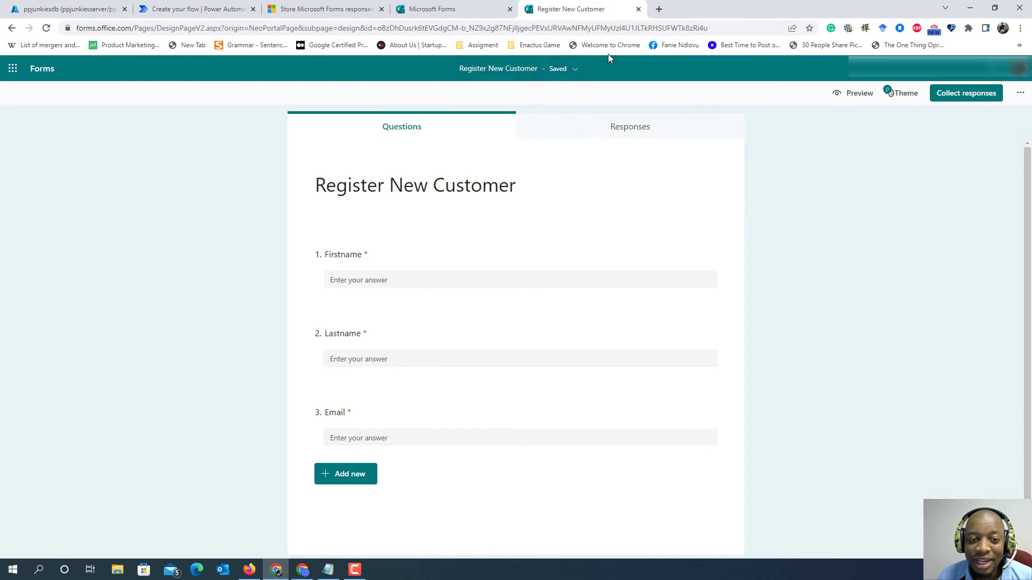
pyautogui.click(465, 10)
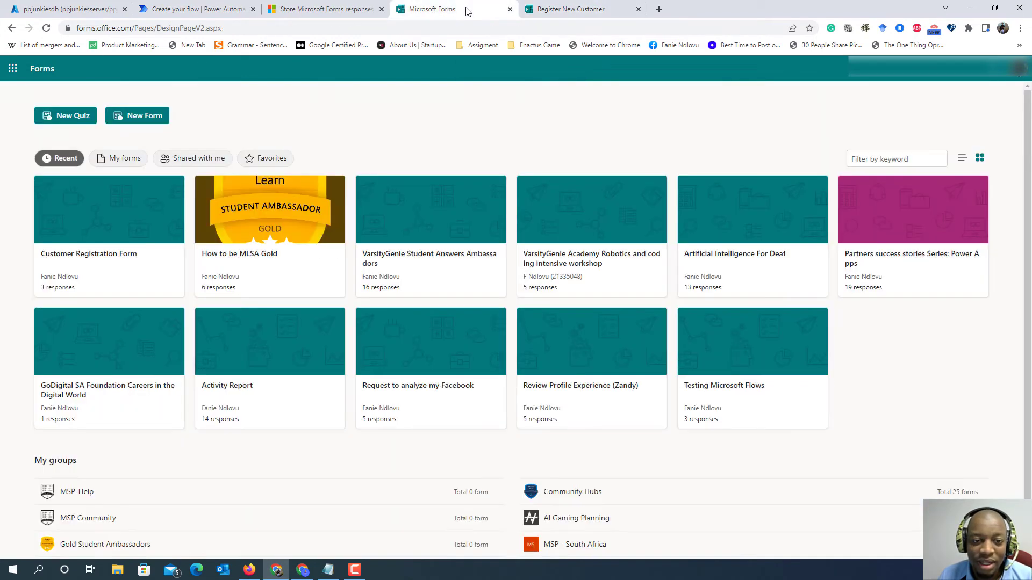
pyautogui.click(325, 9)
pyautogui.click(170, 7)
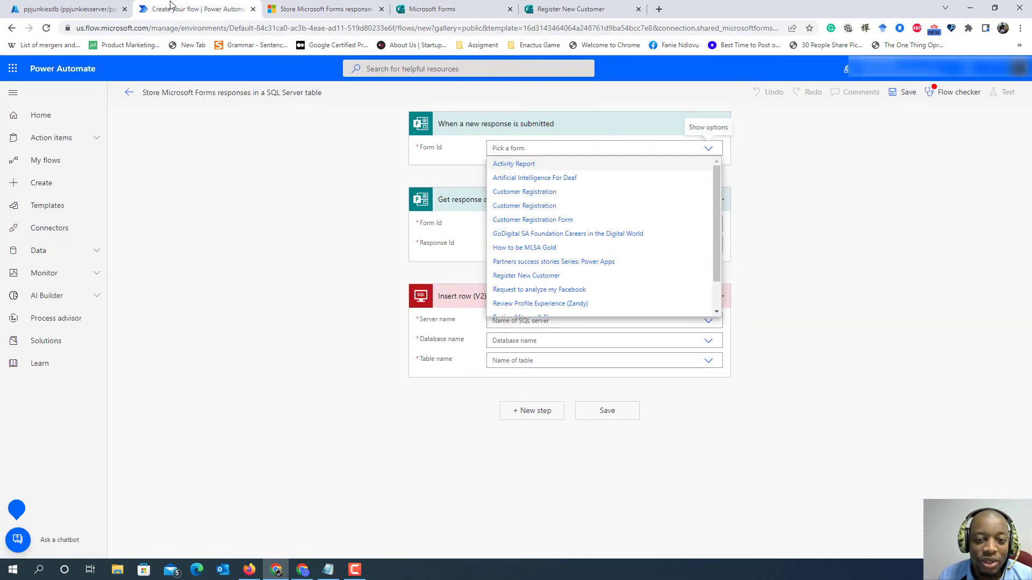
pyautogui.click(509, 10)
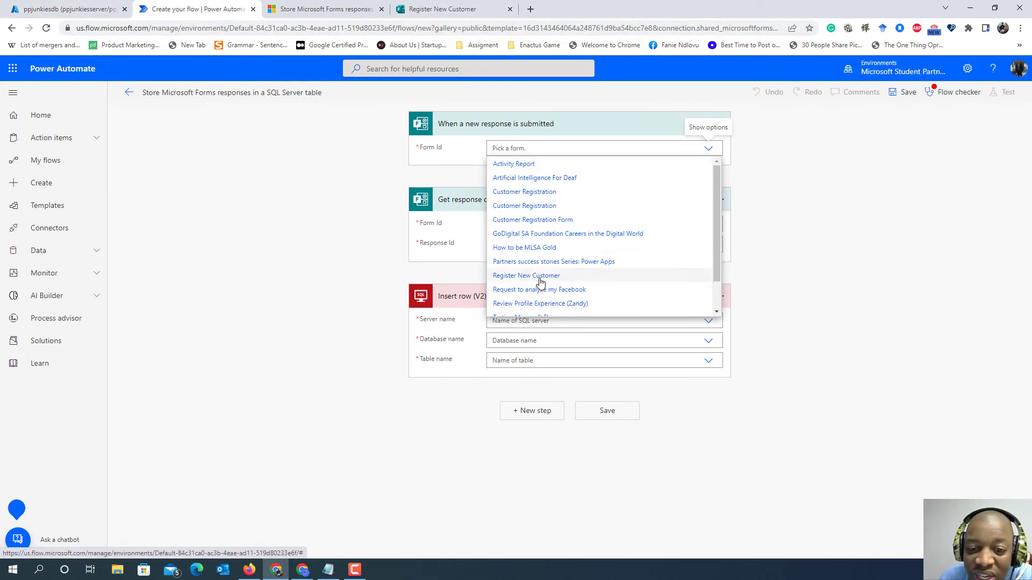
pyautogui.click(540, 279)
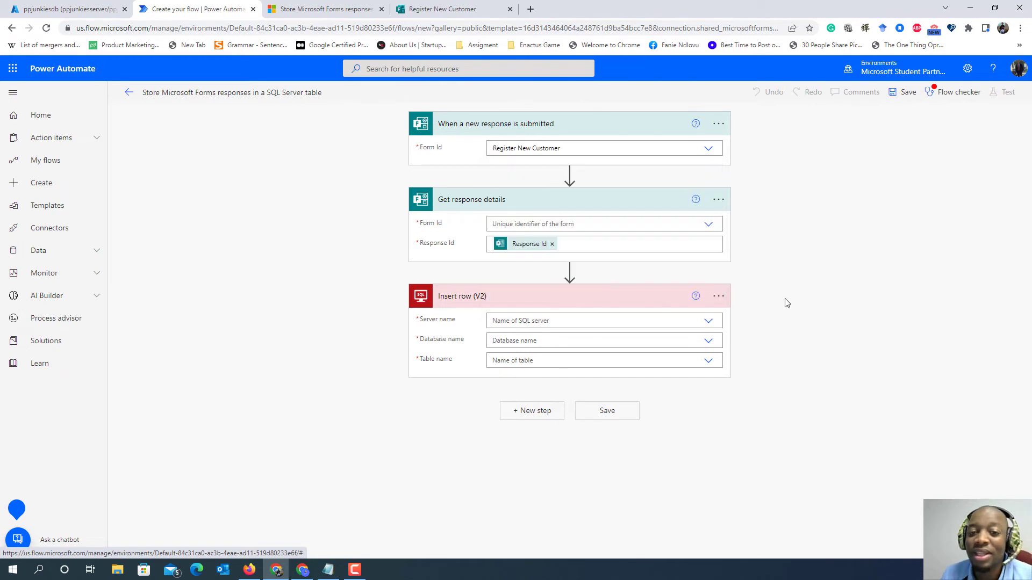
# - Set the form of the "Get response details" action to "Register New Customer"
pyautogui.click(708, 226)
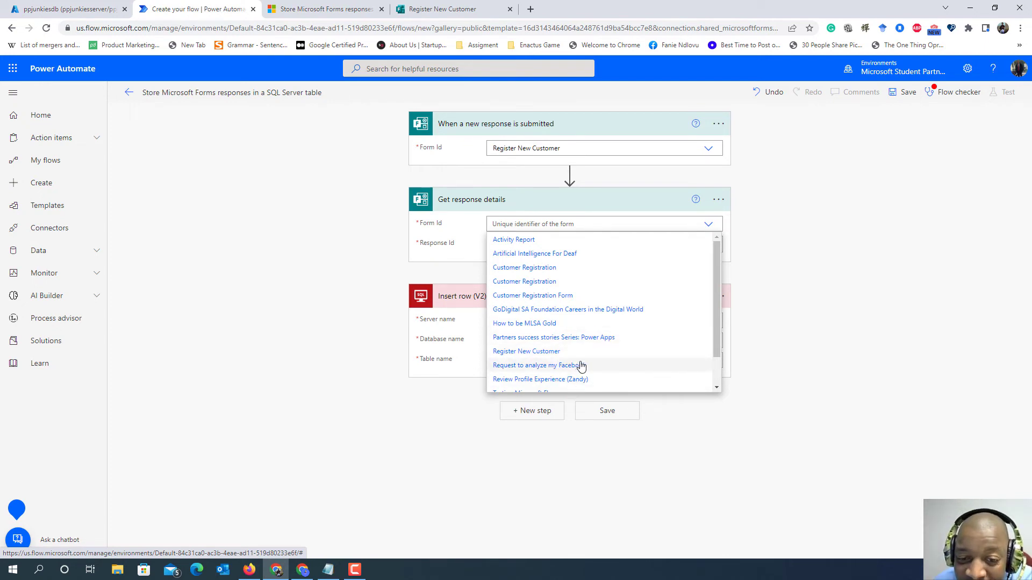
pyautogui.scroll(-2, 583, 370)
pyautogui.scroll(2, 585, 375)
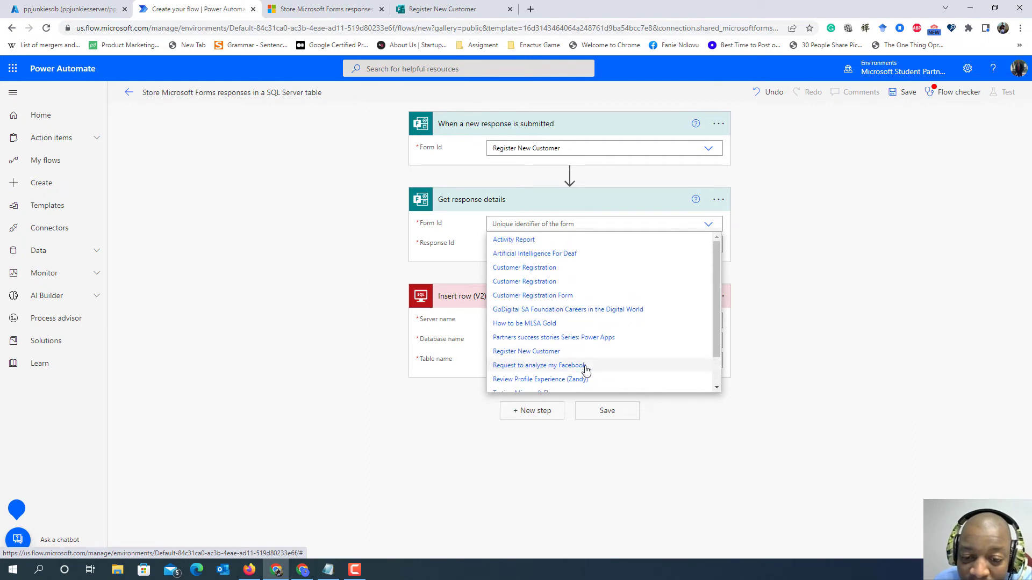
pyautogui.click(558, 355)
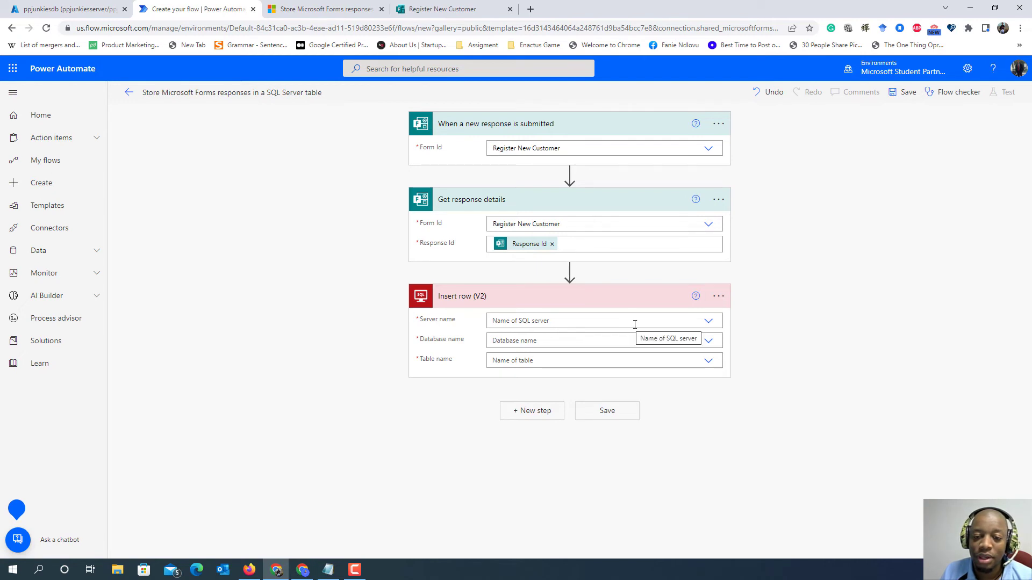
# - Point the "Insert row (V2)" action to the Customer table, using the connection settings for the server (ppjunkiesserver.database.windows.net) and database (ppjunkiesdb)
pyautogui.click(708, 322)
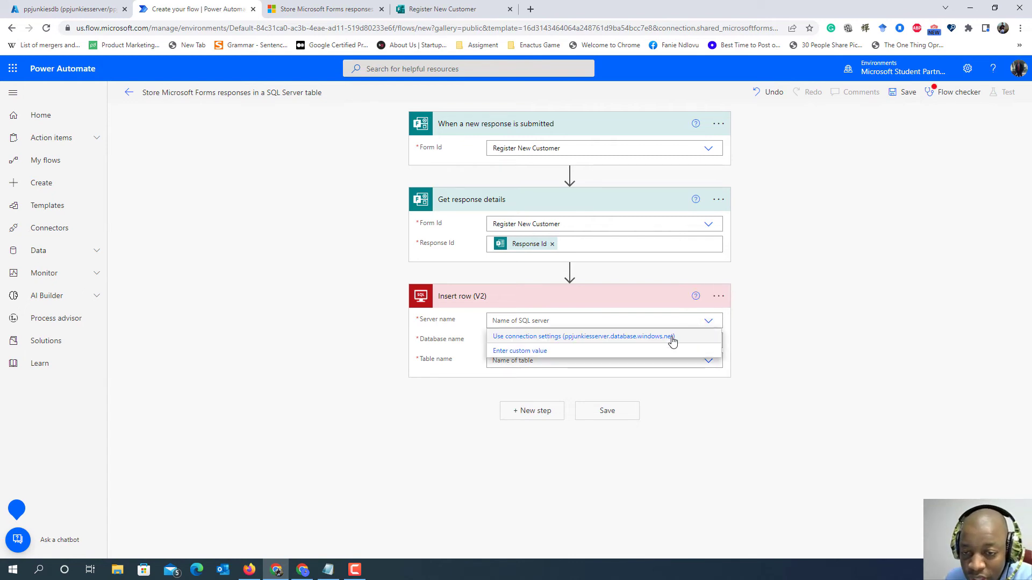
pyautogui.click(667, 337)
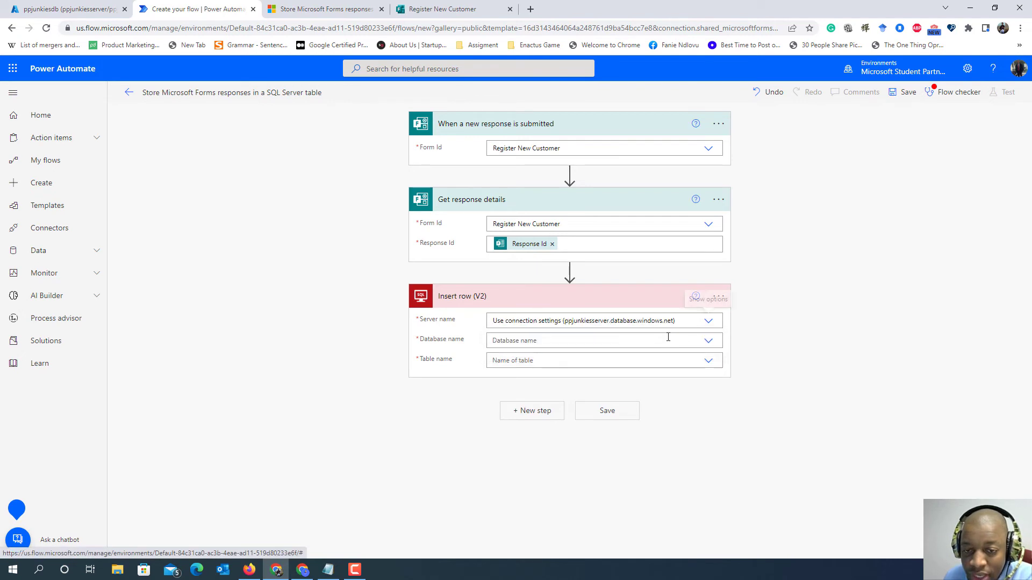
pyautogui.click(708, 341)
pyautogui.click(625, 356)
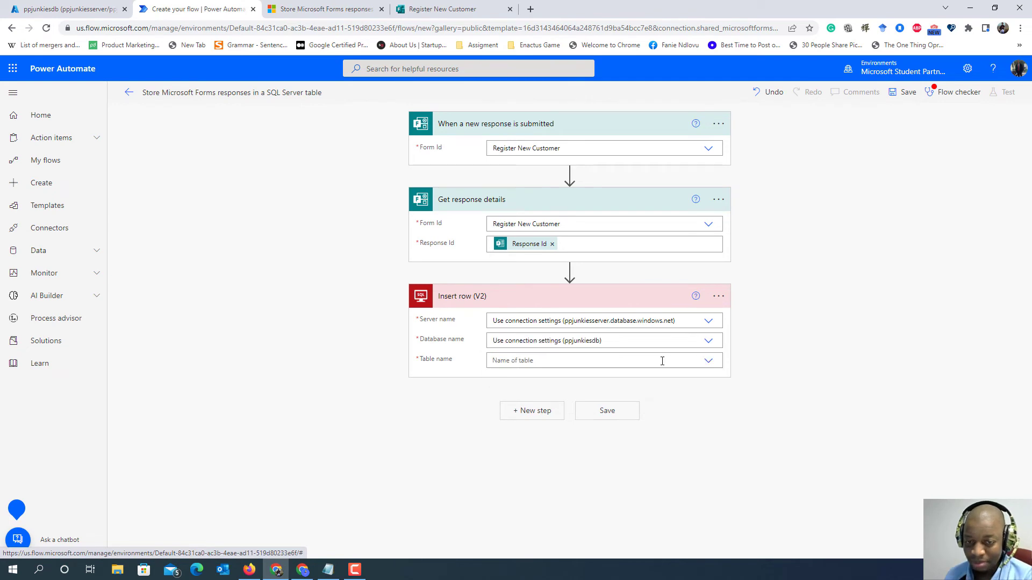
pyautogui.click(708, 362)
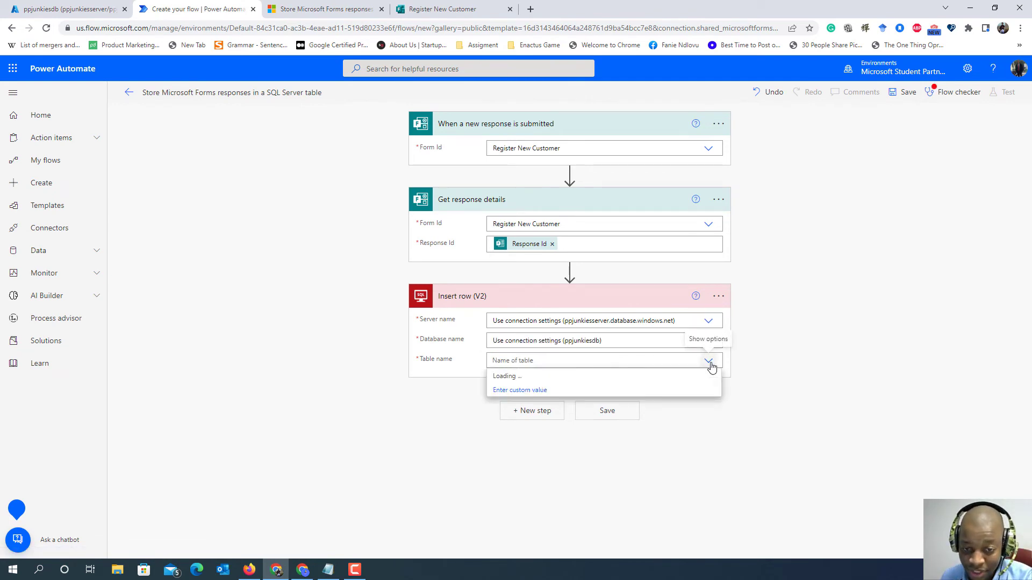
pyautogui.click(599, 375)
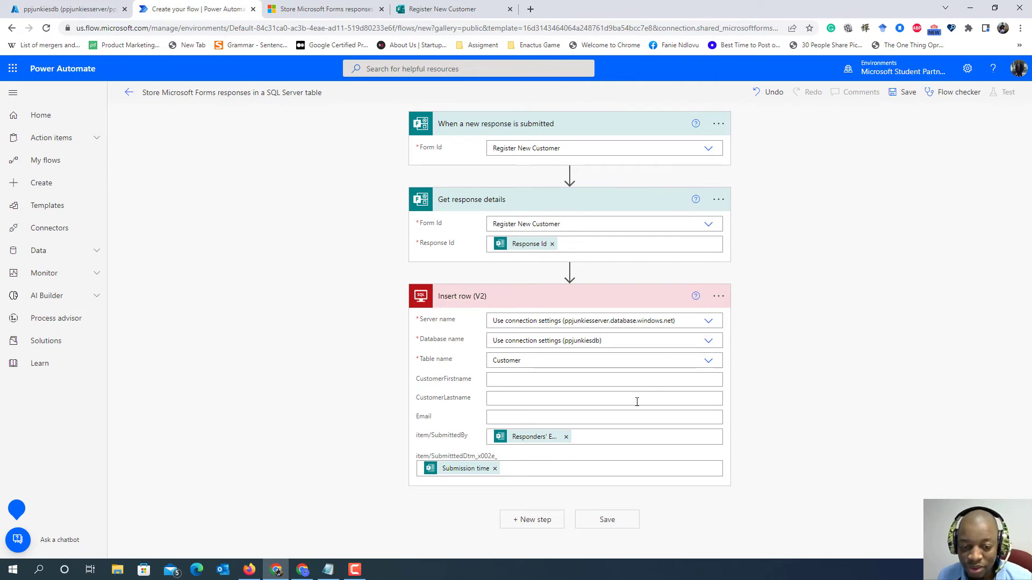
# - Map the form's Firstname, Lastname and Email answers to CustomerFirstname, CustomerLastname and Email in the "Insert row (V2)" action
pyautogui.click(538, 383)
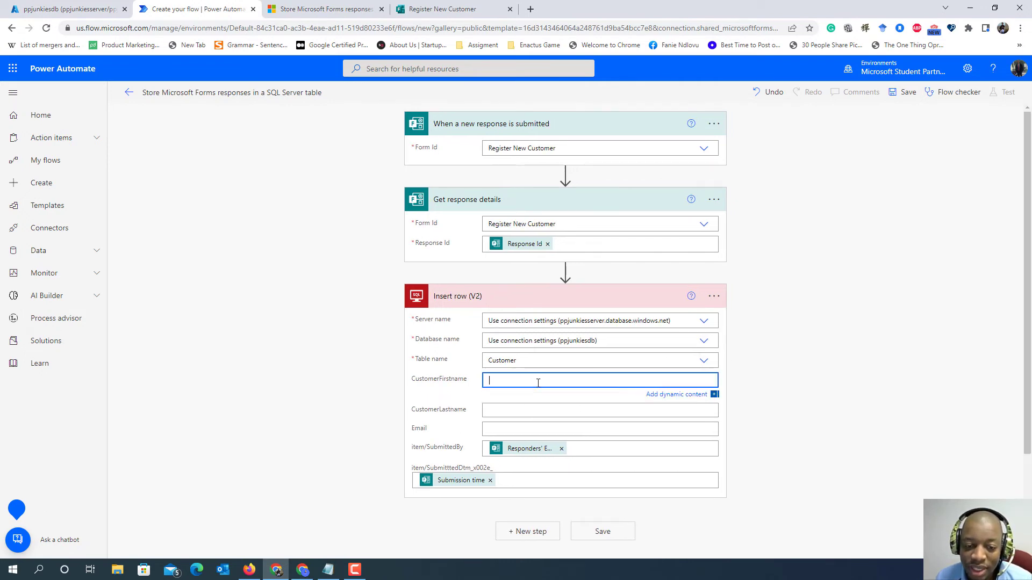
pyautogui.click(447, 394)
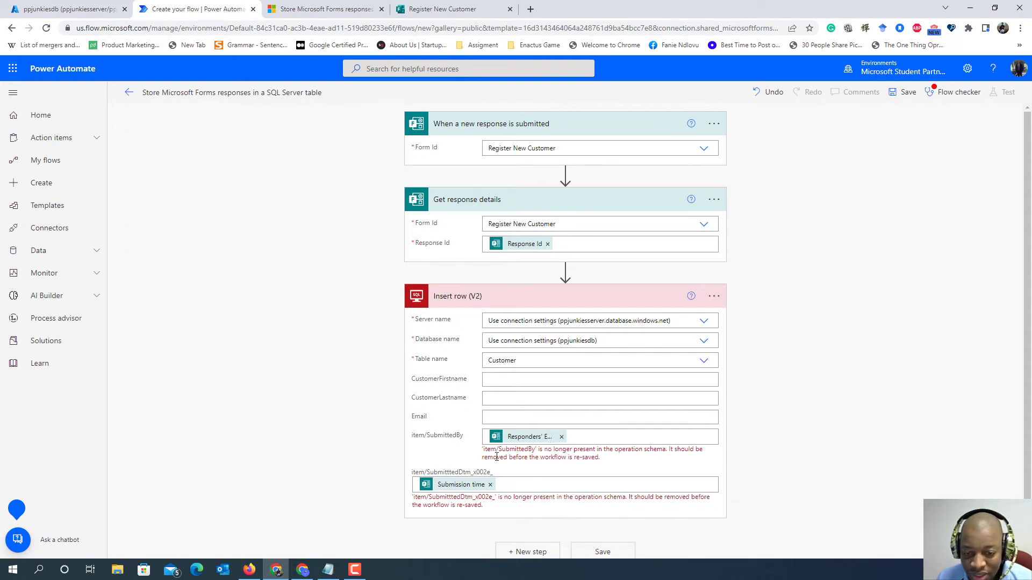
pyautogui.click(497, 381)
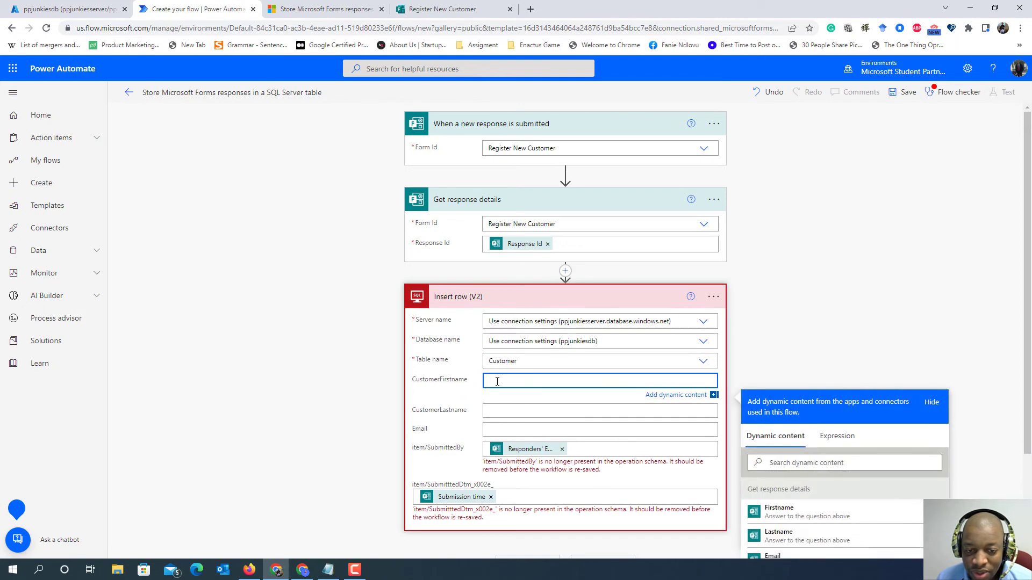
pyautogui.click(809, 518)
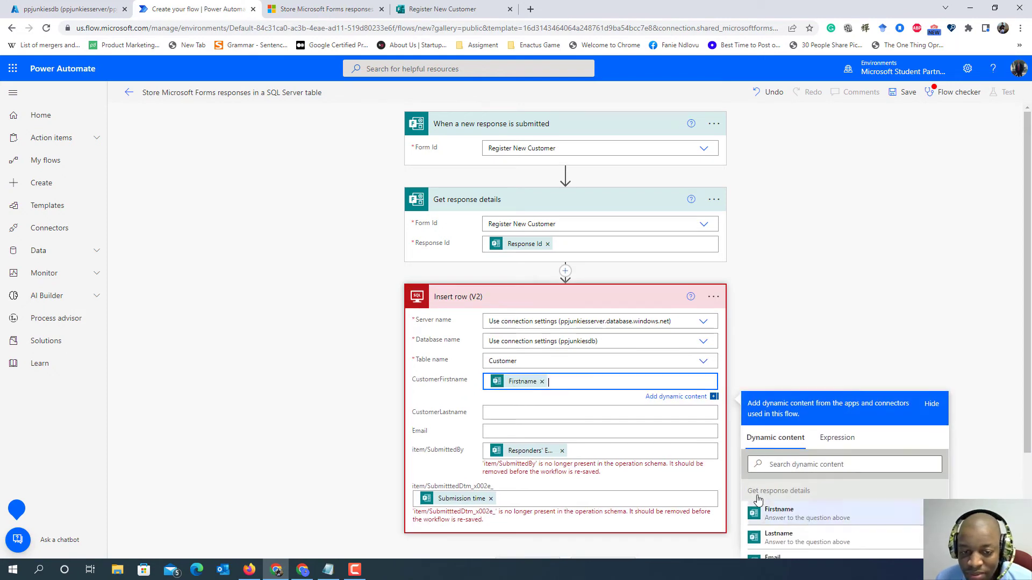
pyautogui.click(507, 412)
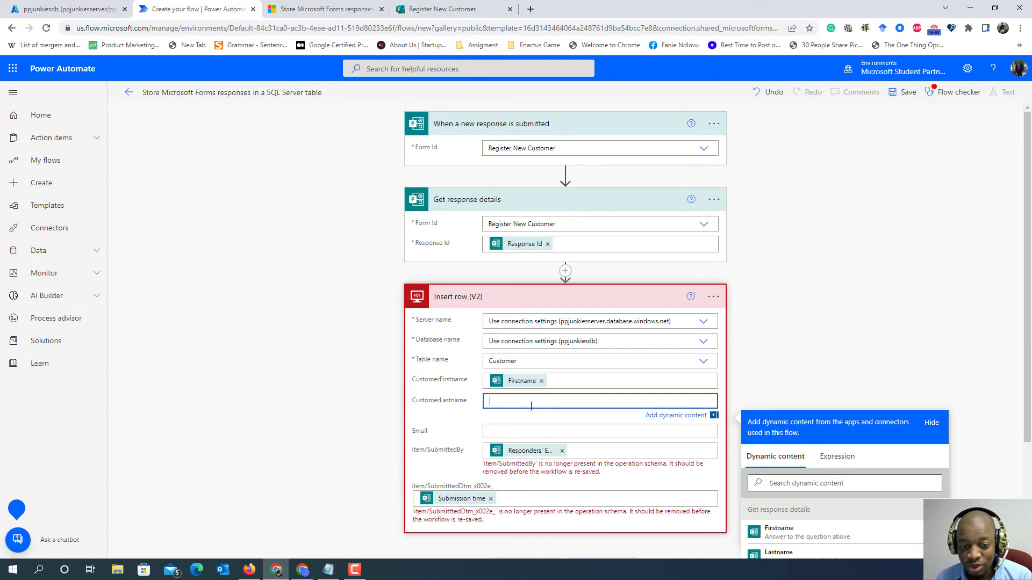
pyautogui.scroll(-1, 794, 532)
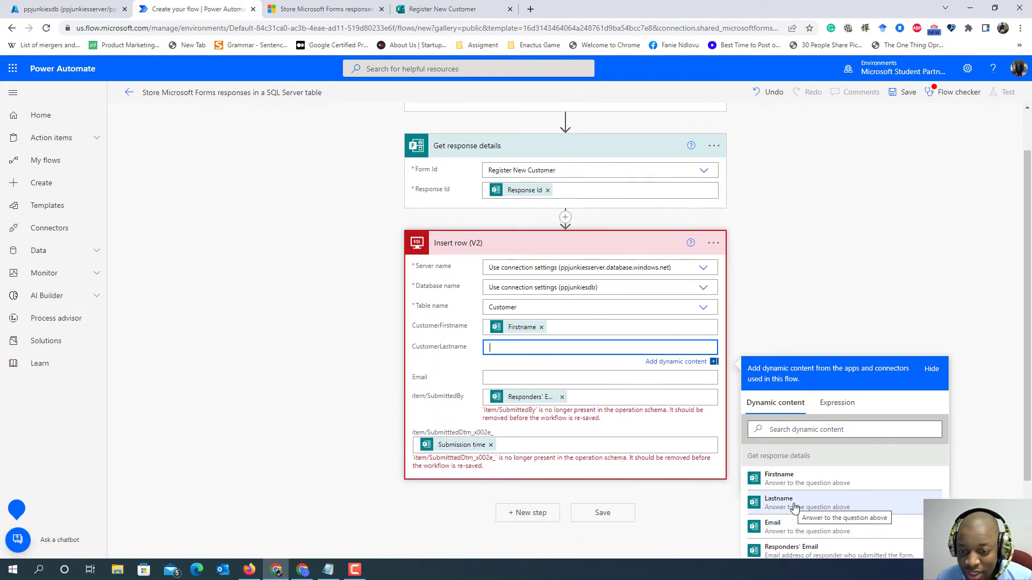
pyautogui.click(793, 505)
pyautogui.click(590, 380)
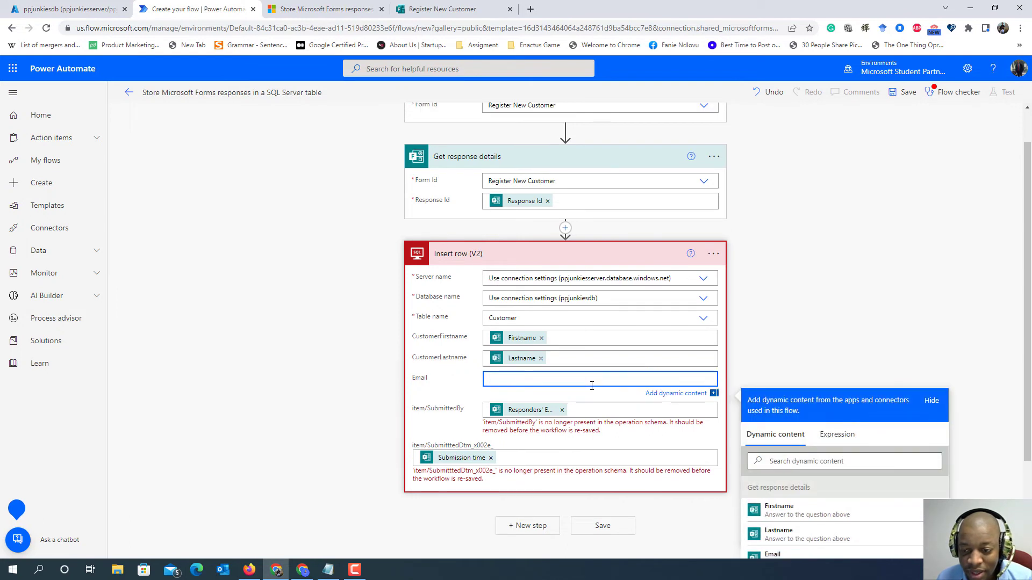
pyautogui.click(794, 555)
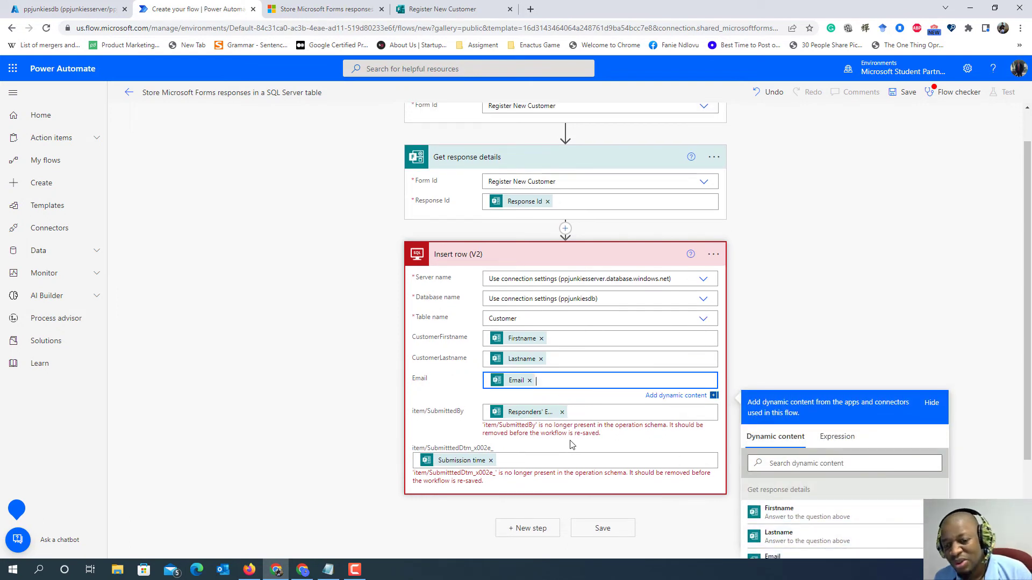
# - Remove the Responders' Email and Submission time values from the two leftover submission fields of "Insert row (V2)" and save the flow
pyautogui.click(564, 414)
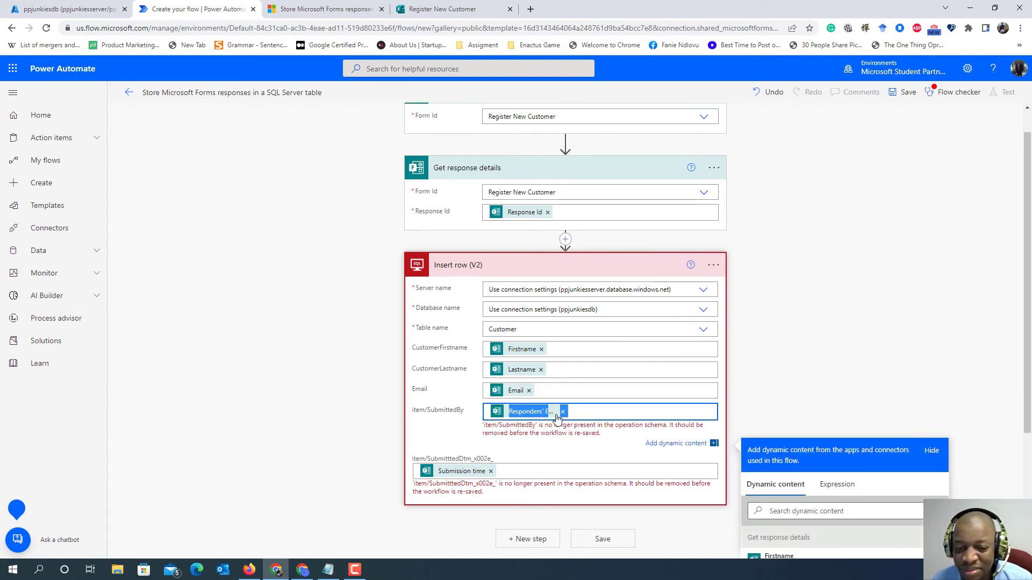
pyautogui.click(563, 412)
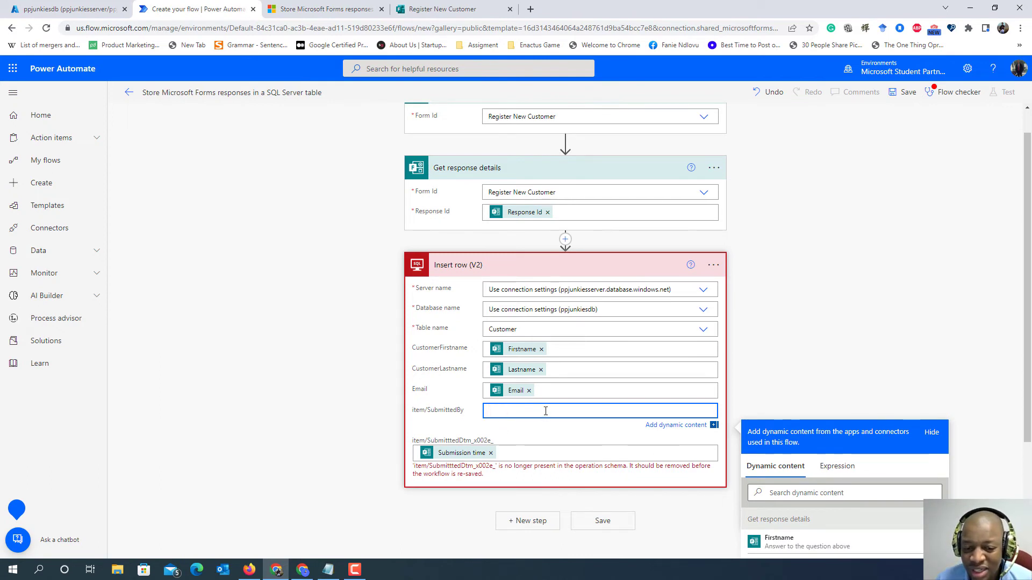
pyautogui.click(491, 453)
pyautogui.click(863, 385)
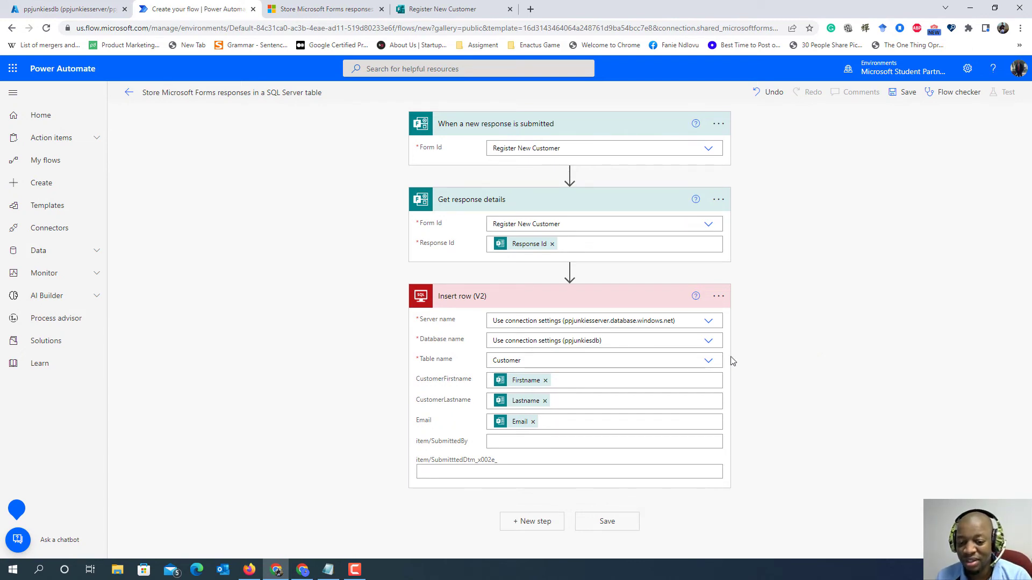
pyautogui.click(613, 528)
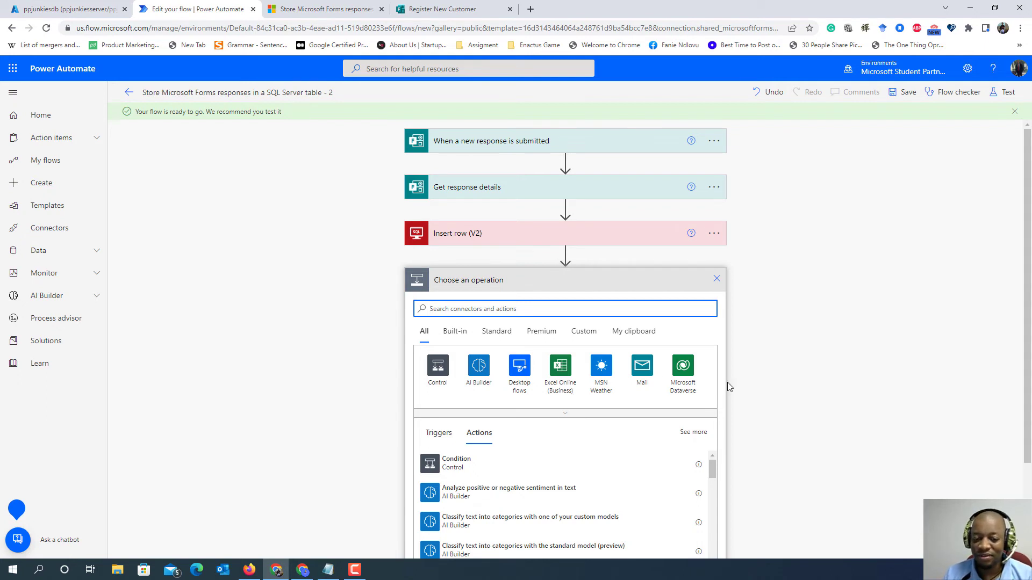
# - Add the Office 365 Outlook action "Send an email (V2)" after the "Insert row (V2)" action
pyautogui.write('office')
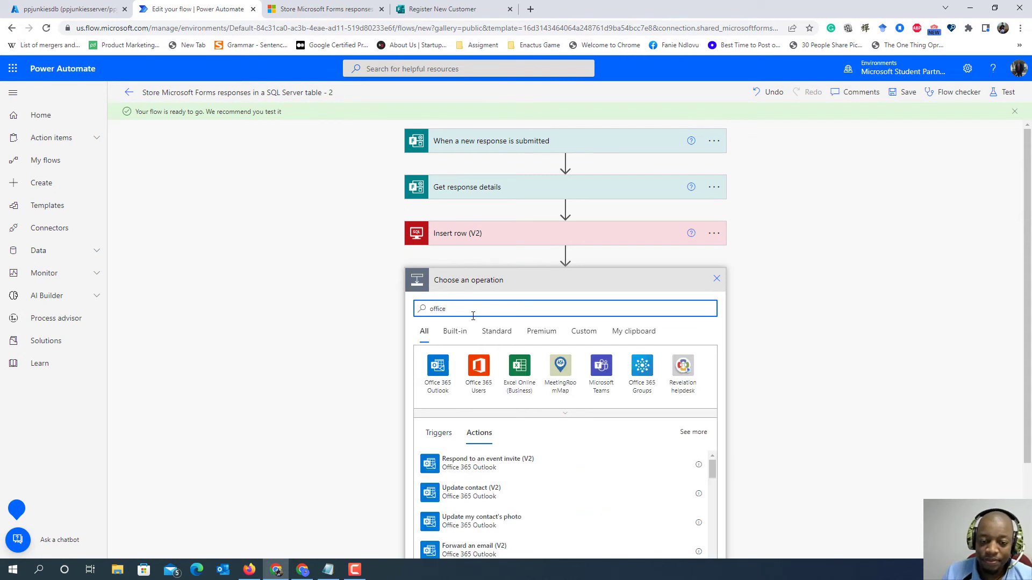
pyautogui.click(435, 367)
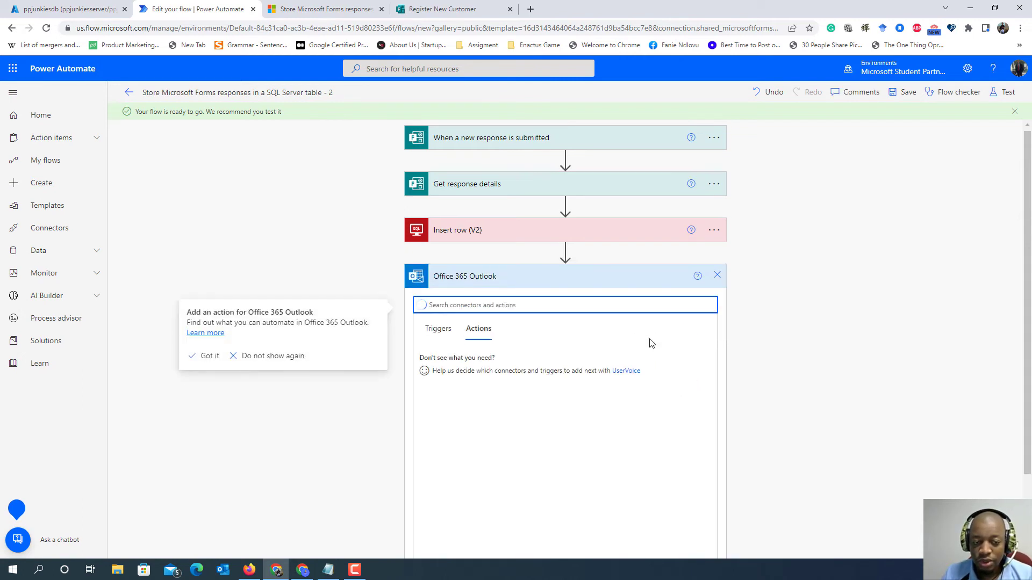
pyautogui.scroll(-2, 662, 349)
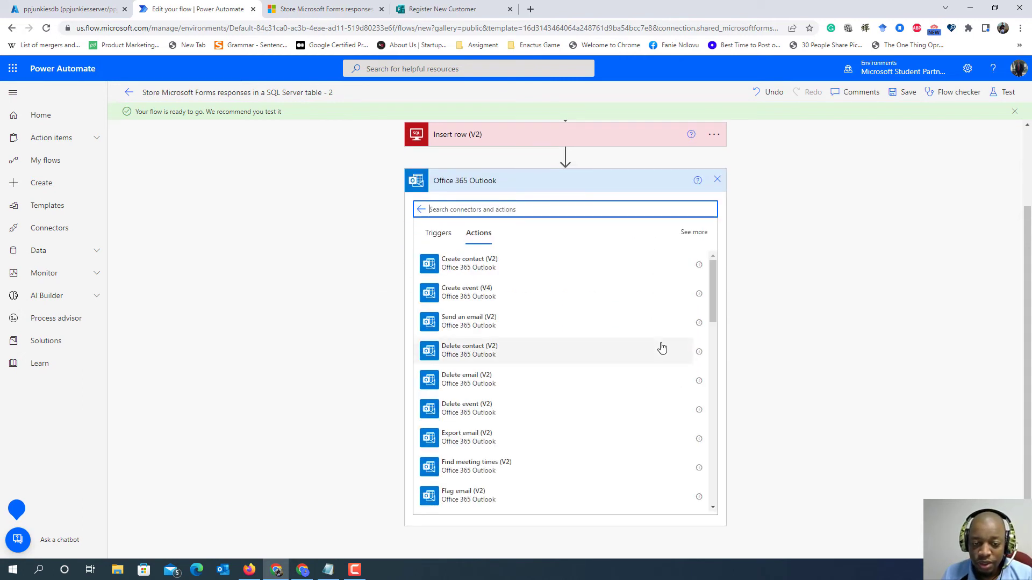
pyautogui.click(510, 329)
pyautogui.click(576, 334)
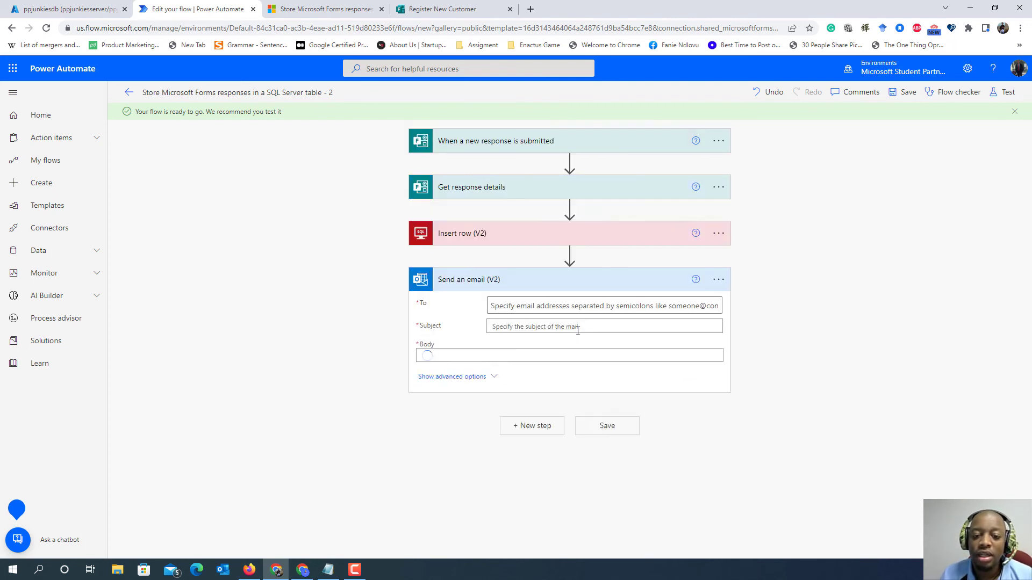
# - Set the recipient of the "Send an email (V2)" action to the Email answer from "Get response details"
pyautogui.click(531, 321)
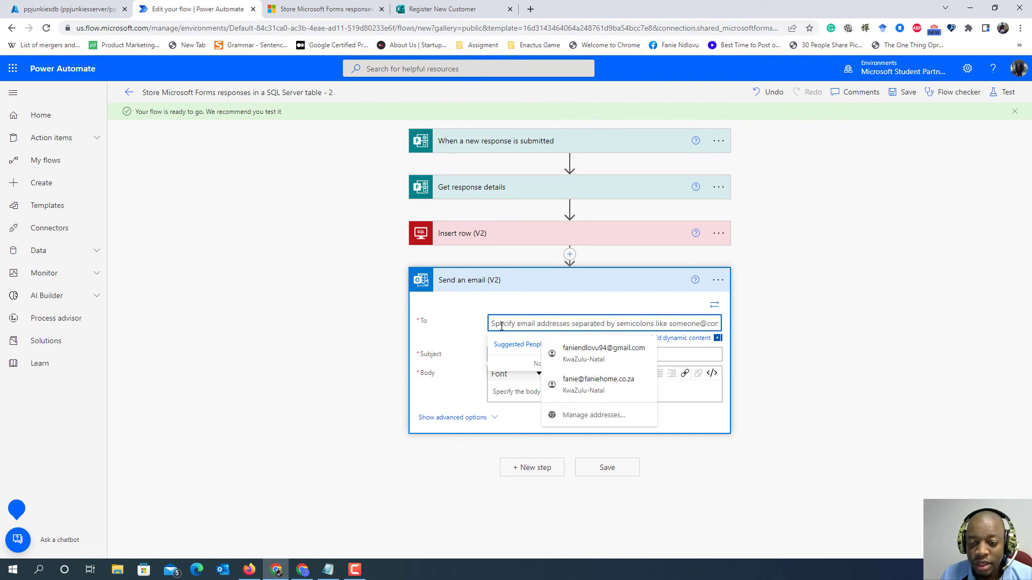
pyautogui.click(806, 338)
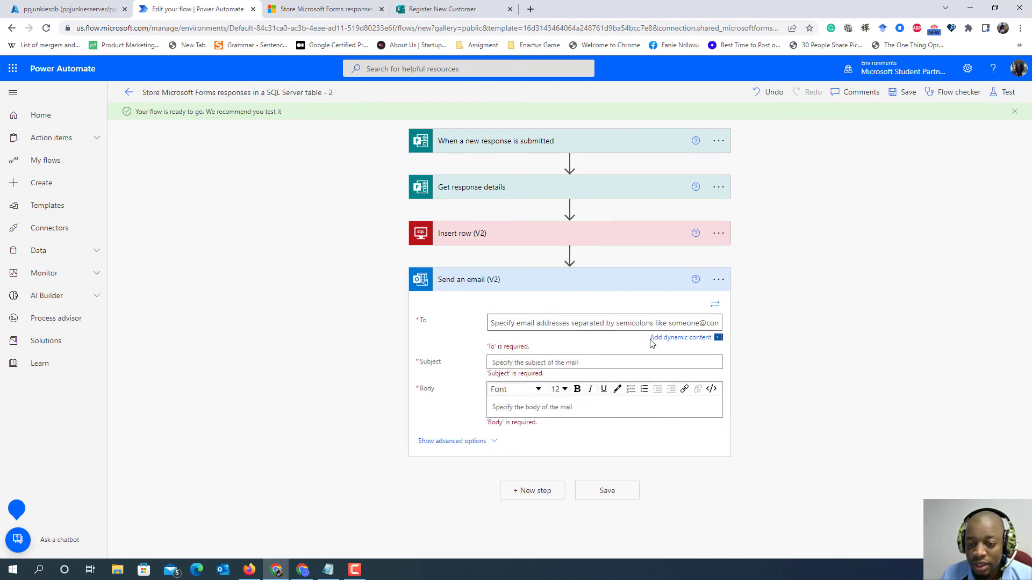
pyautogui.click(671, 340)
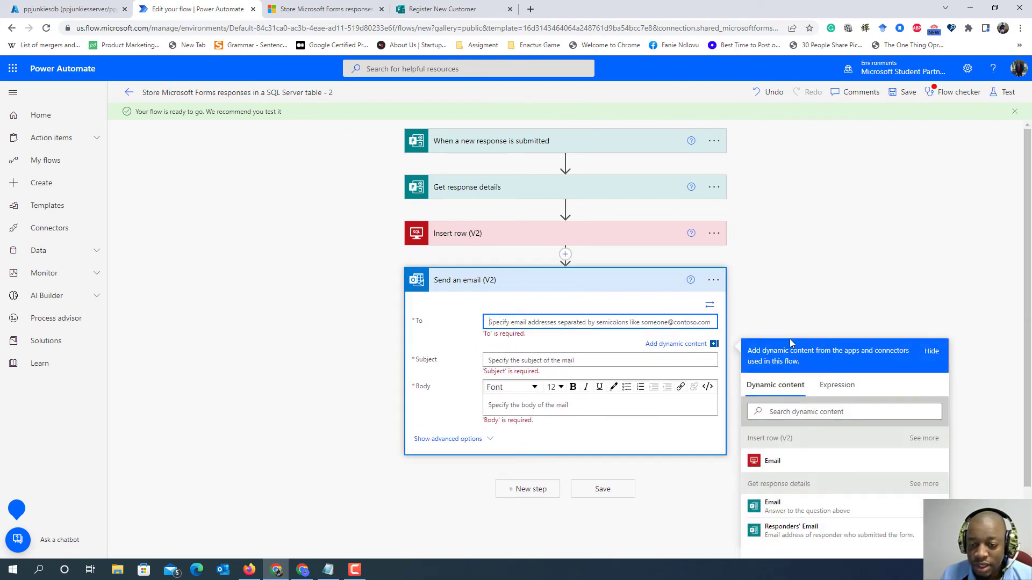
pyautogui.click(838, 511)
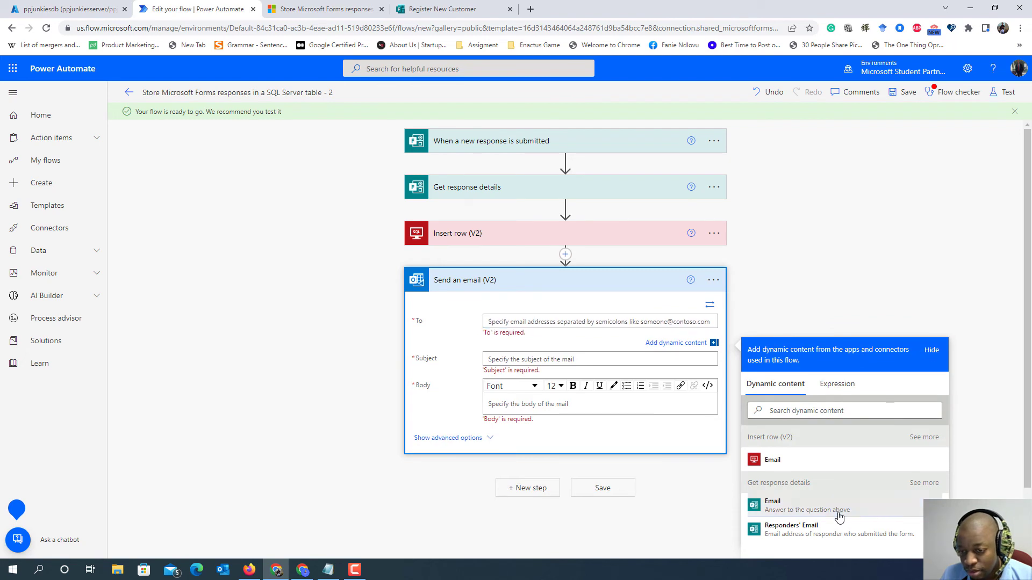
# - Set the subject of "Send an email (V2)" to the Firstname answer from "Get response details" followed by "Successful Registered"
pyautogui.click(573, 356)
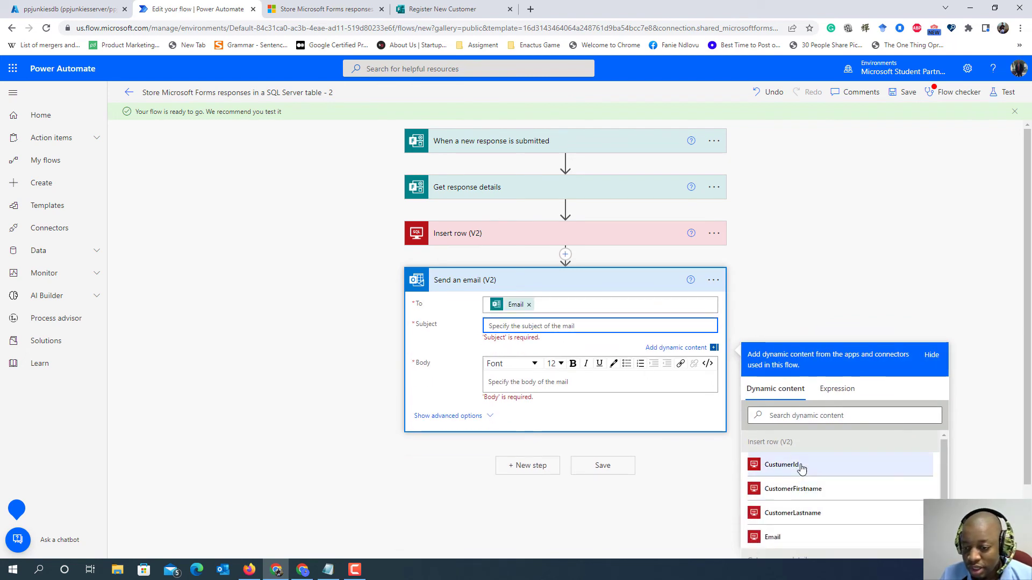
pyautogui.scroll(-2, 799, 473)
pyautogui.click(780, 485)
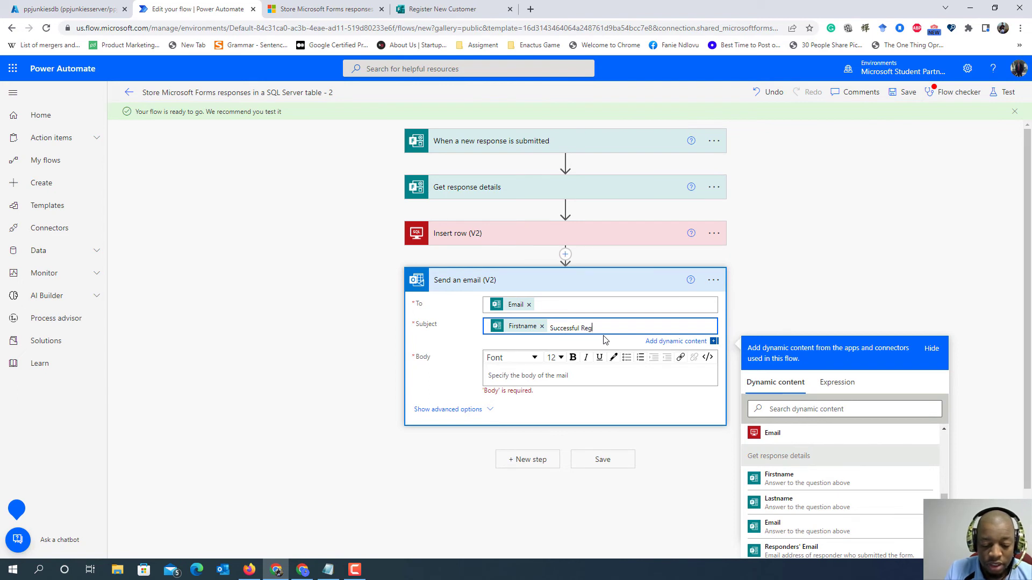
pyautogui.write('Successful Registred')
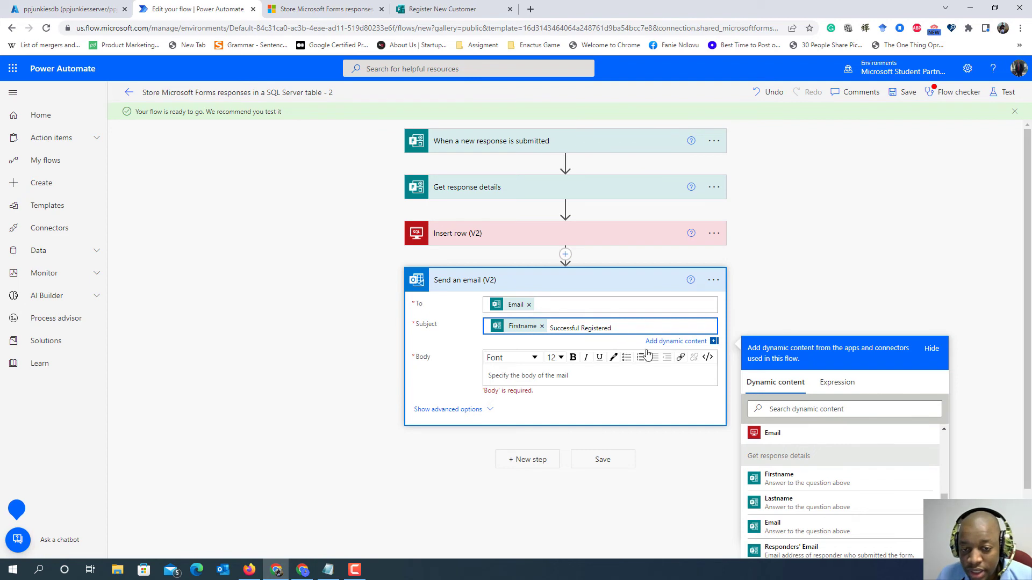
# - Start the email body with the greeting "Hello", the Firstname answer from "Get response details" and a comma
pyautogui.scroll(-1, 604, 343)
pyautogui.click(572, 322)
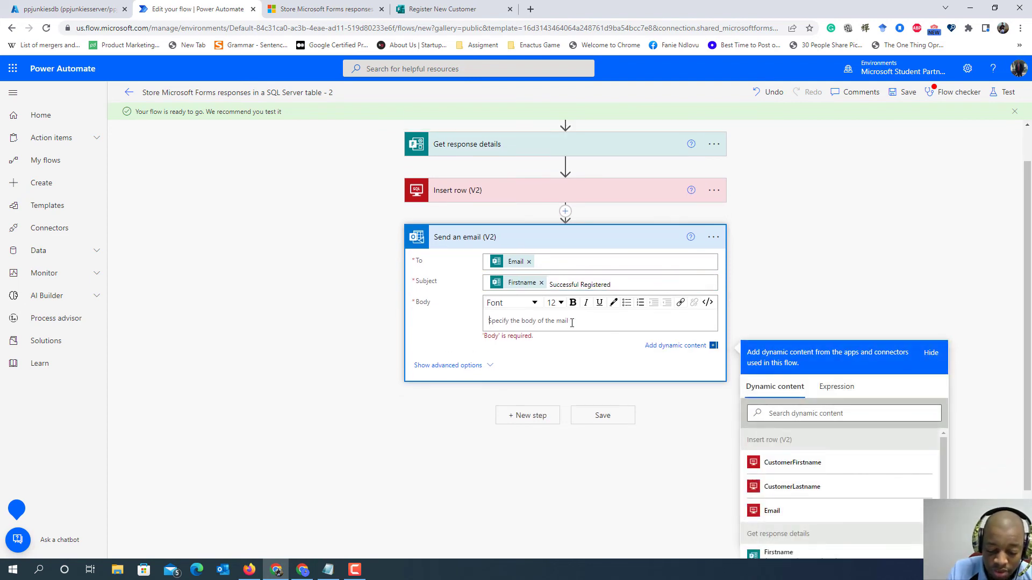
pyautogui.write('Hello')
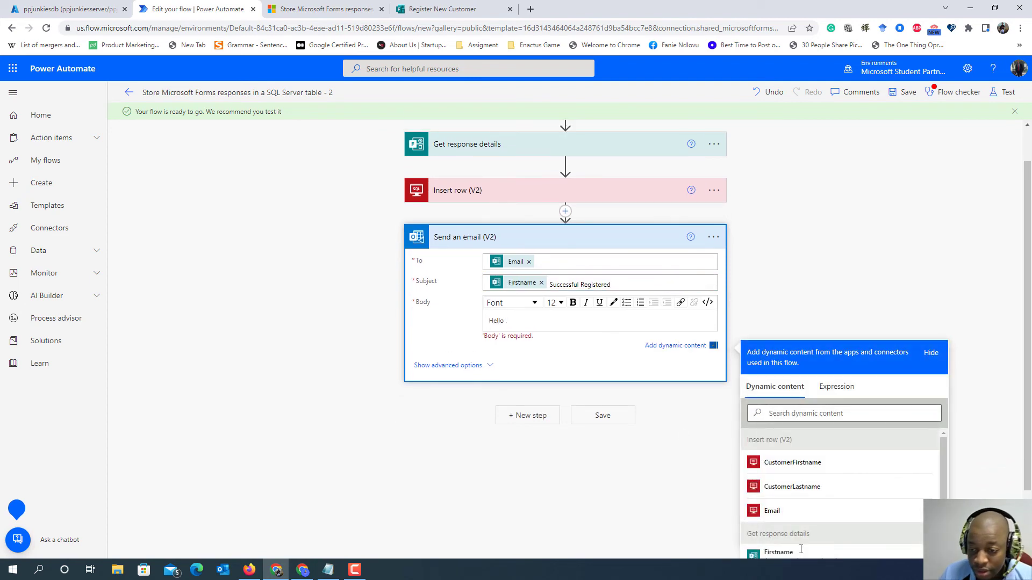
pyautogui.click(790, 551)
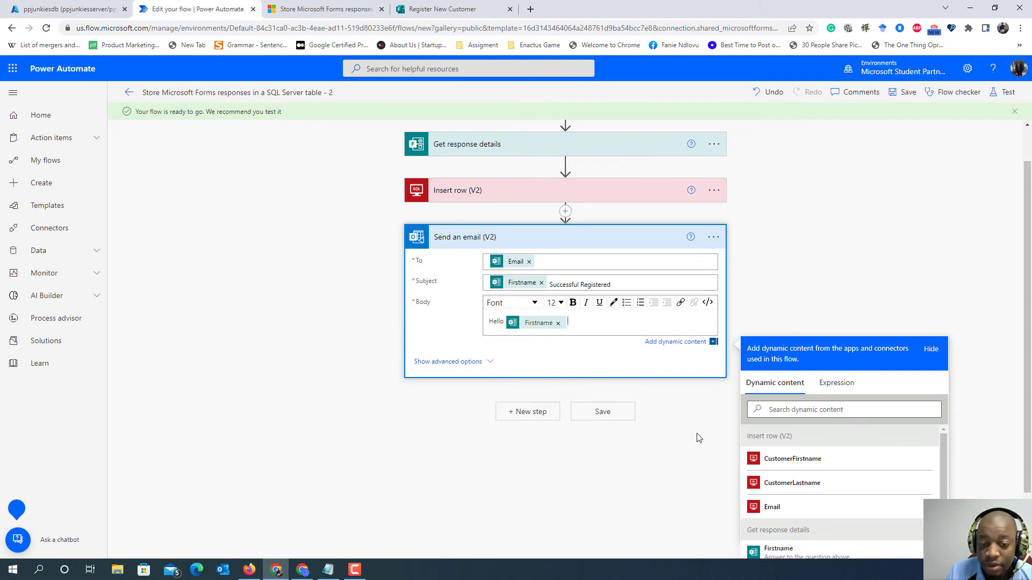
pyautogui.write(',')
pyautogui.press('Return')
# - Add the line "Thank so much for your registration." below the greeting in the email body
pyautogui.write('Than')
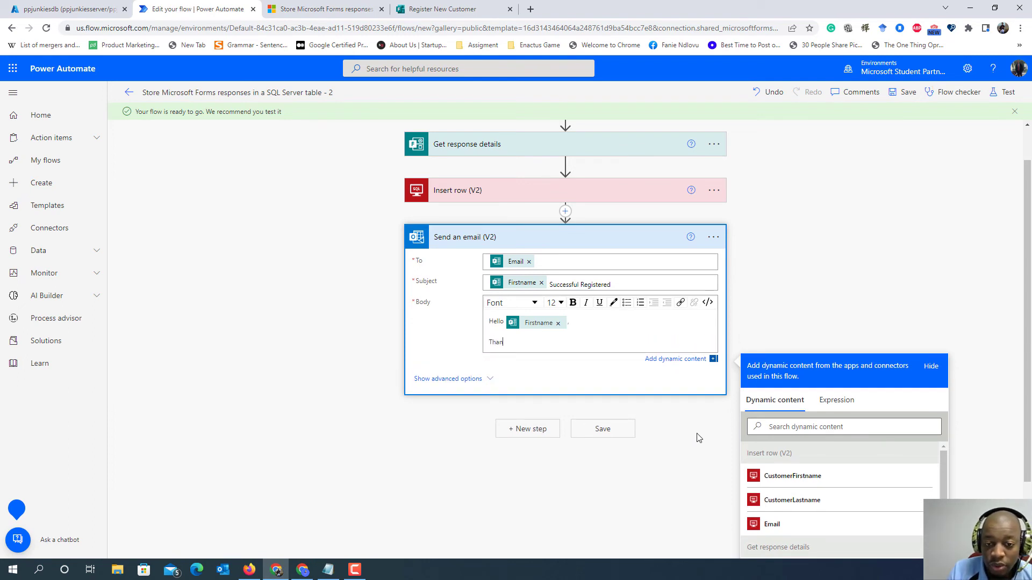
pyautogui.write('k so ')
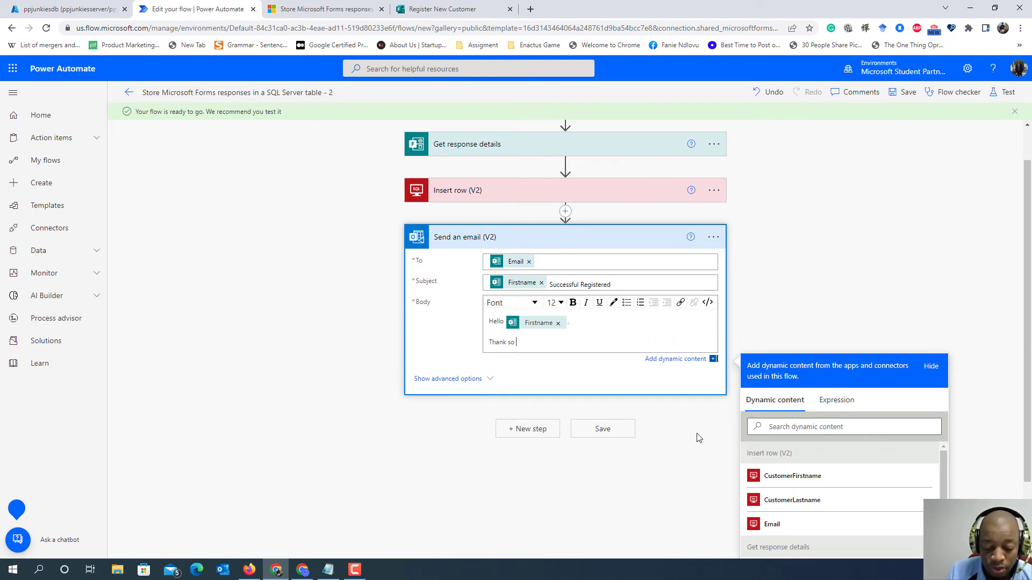
pyautogui.write('much f')
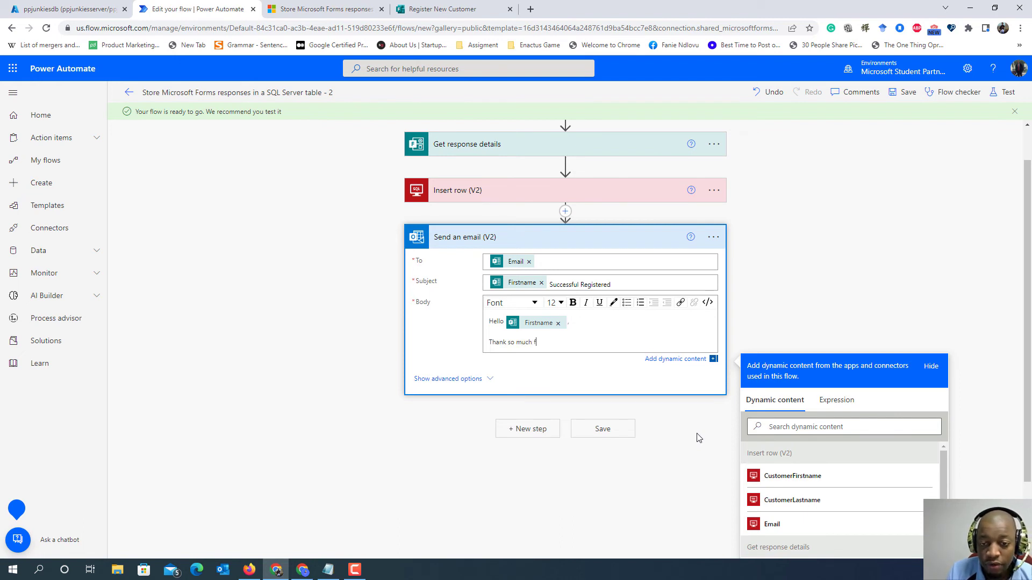
pyautogui.write('or your r')
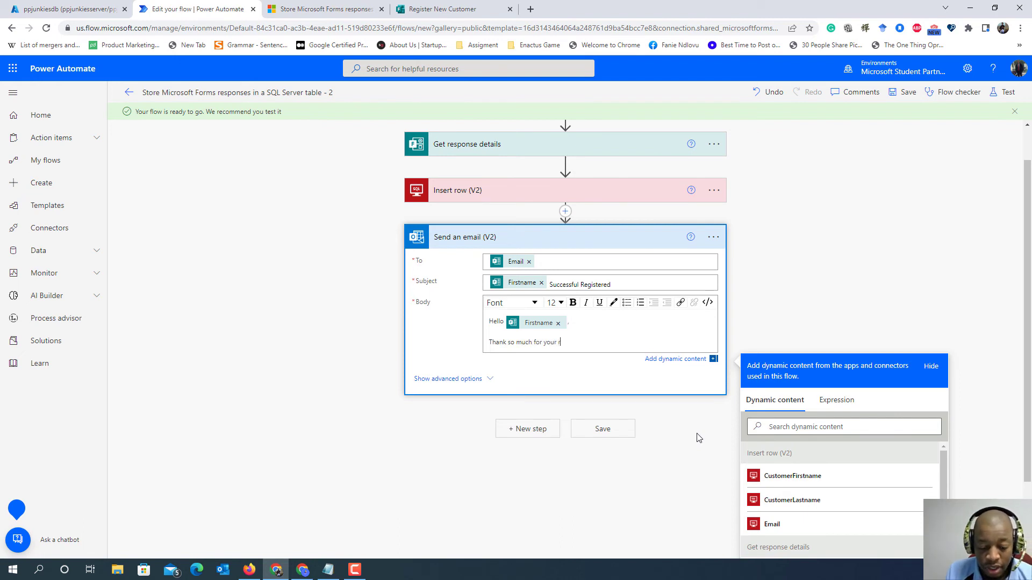
pyautogui.write('egistrat')
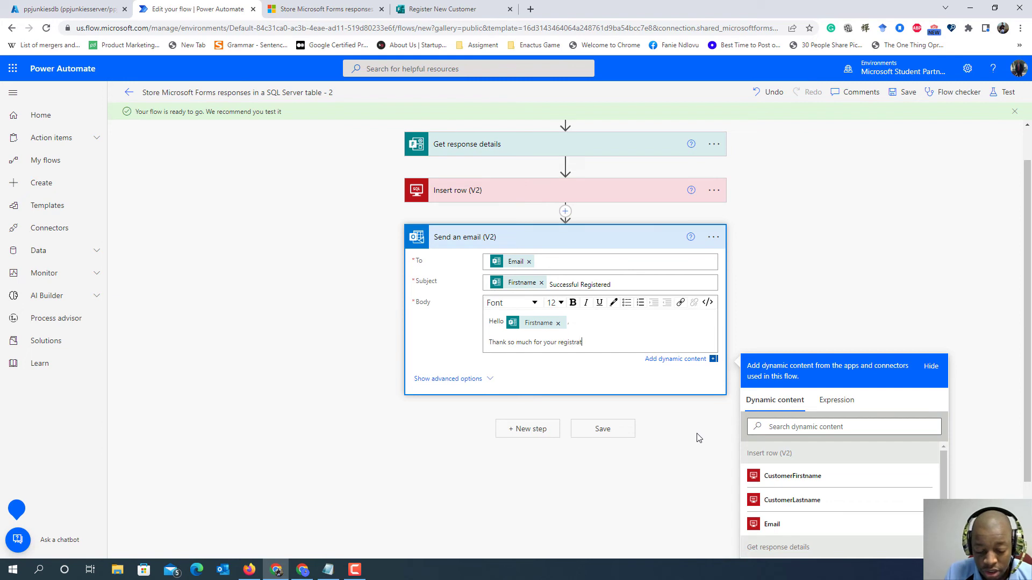
pyautogui.write('ion.')
pyautogui.press('Return')
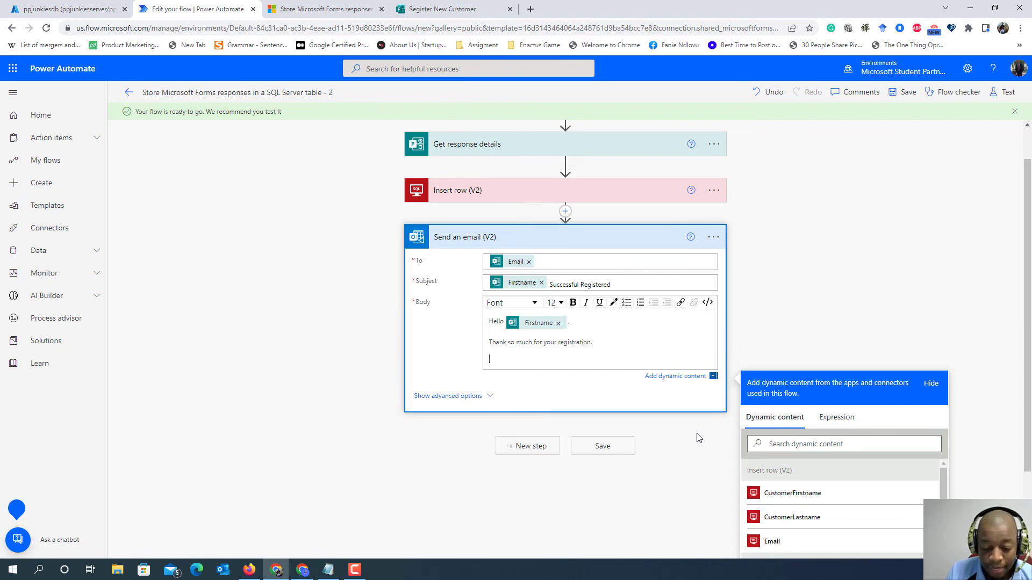
# - Close the email body with "Best Regards," and "PP Junkies Team" on separate lines, and save the flow
pyautogui.write('Best Rega')
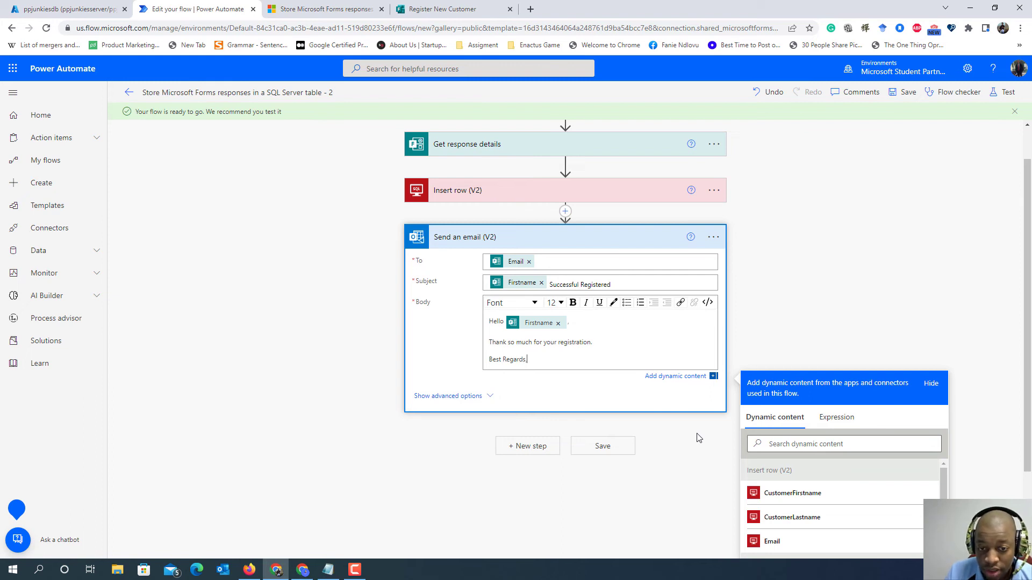
pyautogui.write('rds,')
pyautogui.press('Return')
pyautogui.write('PP J')
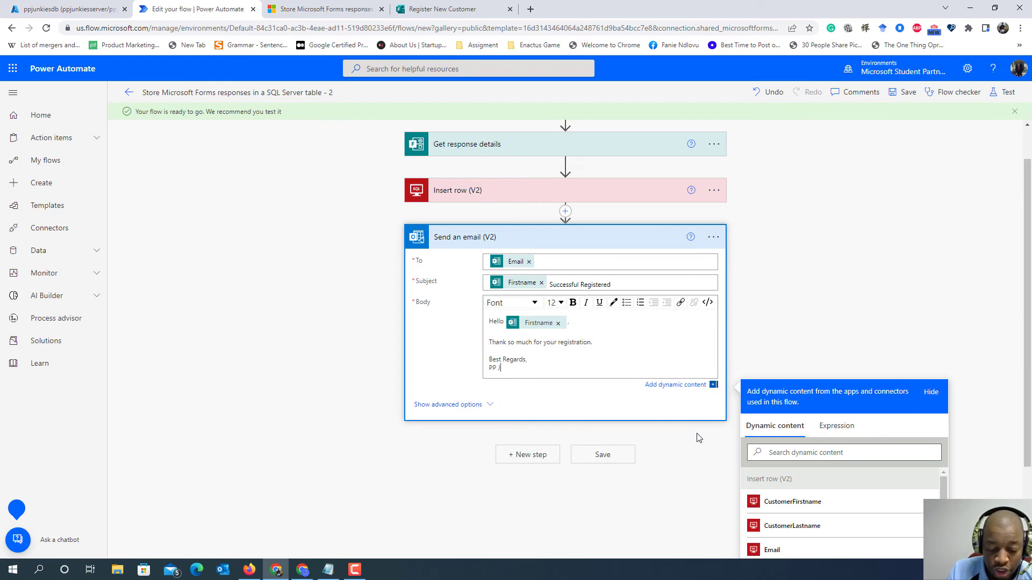
pyautogui.write('unkies Team')
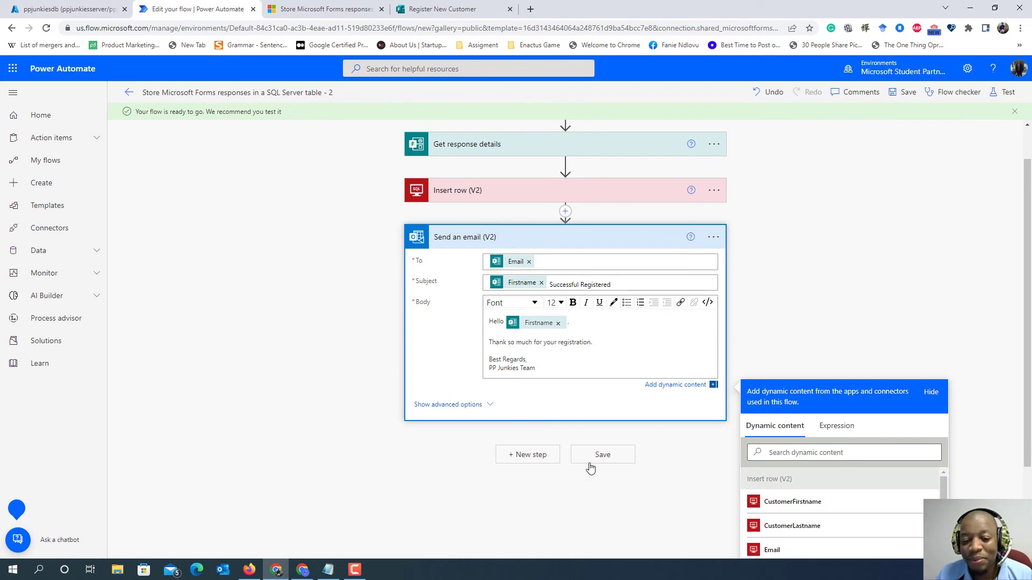
pyautogui.click(603, 454)
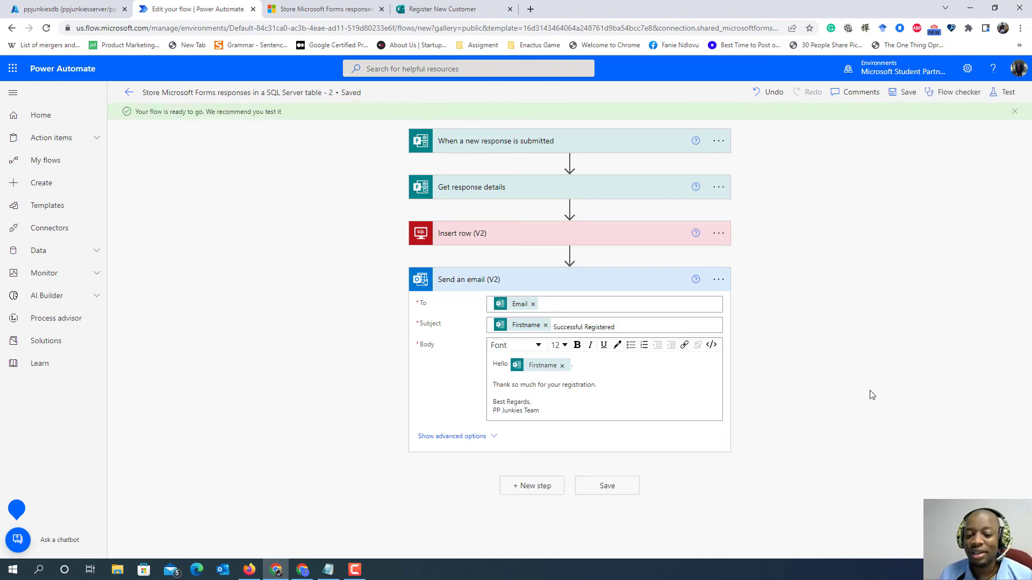
# - Start a manual test of the flow
pyautogui.click(1002, 93)
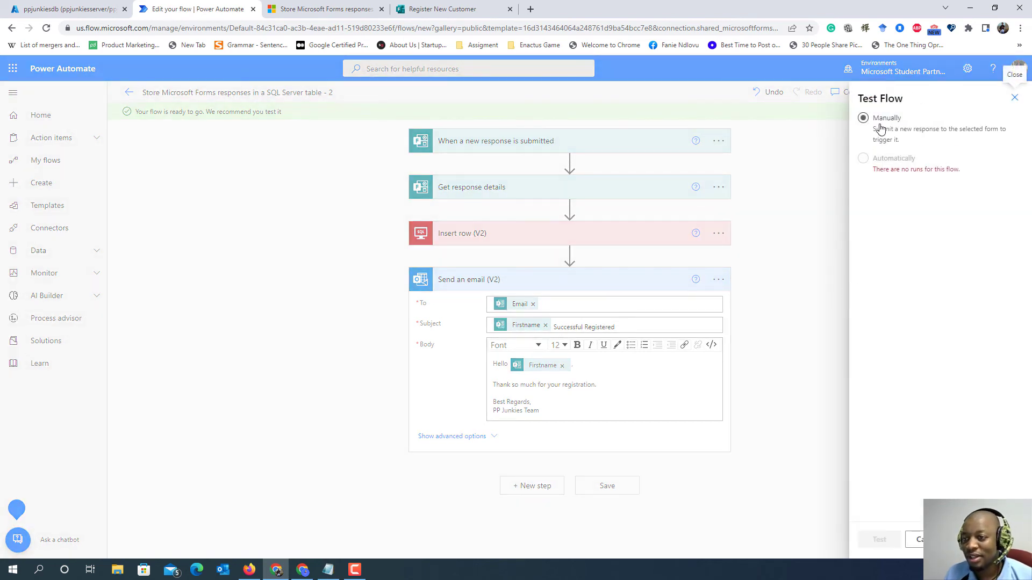
pyautogui.click(877, 124)
pyautogui.click(879, 539)
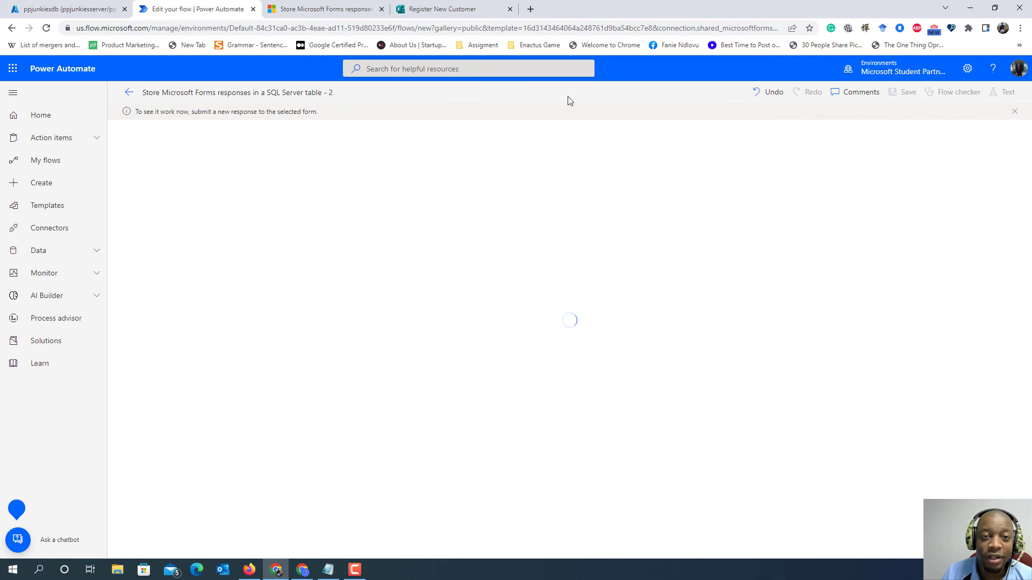
# - Copy the response link of the "Register New Customer" form in Microsoft Forms
pyautogui.click(447, 7)
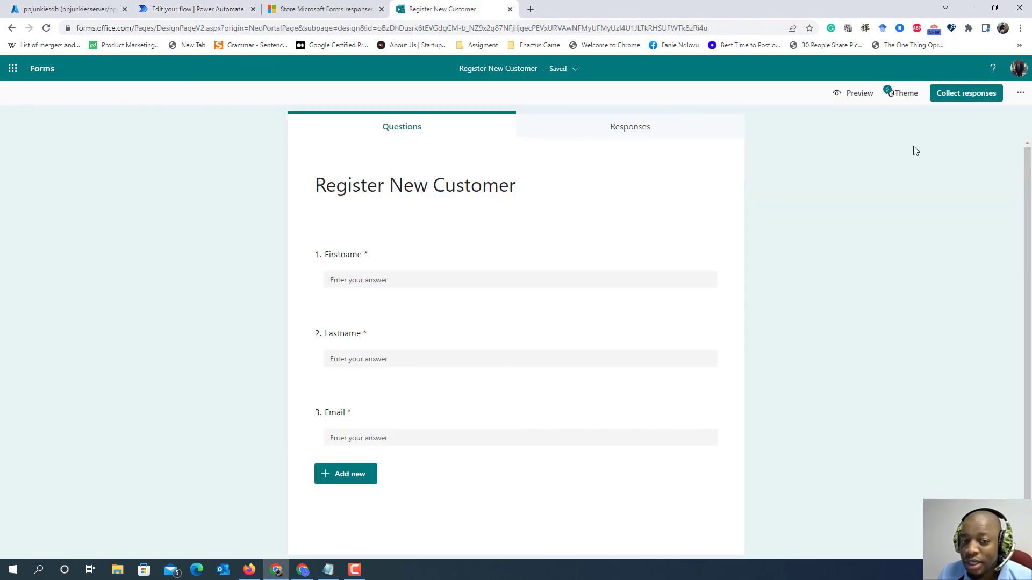
pyautogui.click(1020, 93)
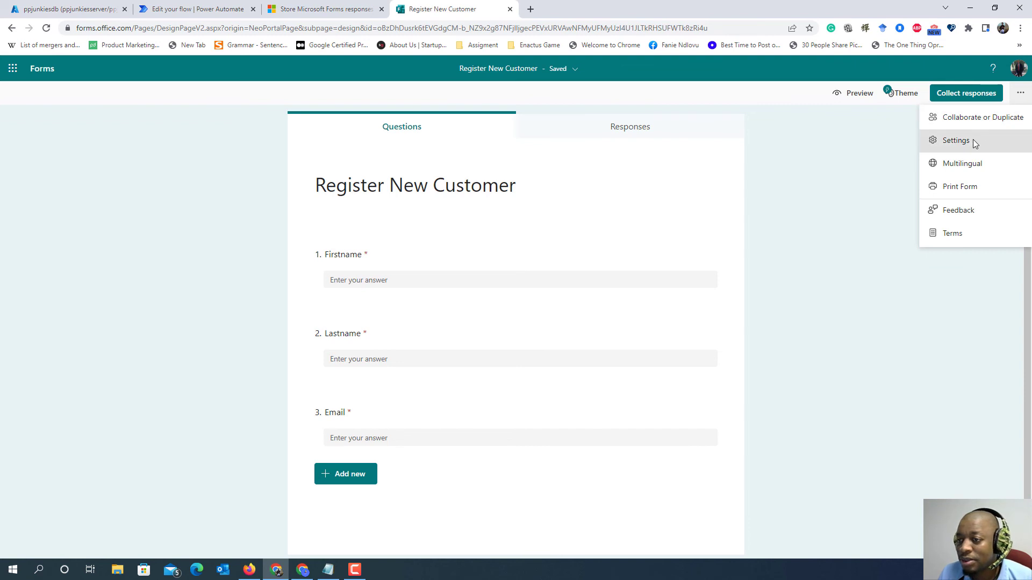
pyautogui.click(966, 94)
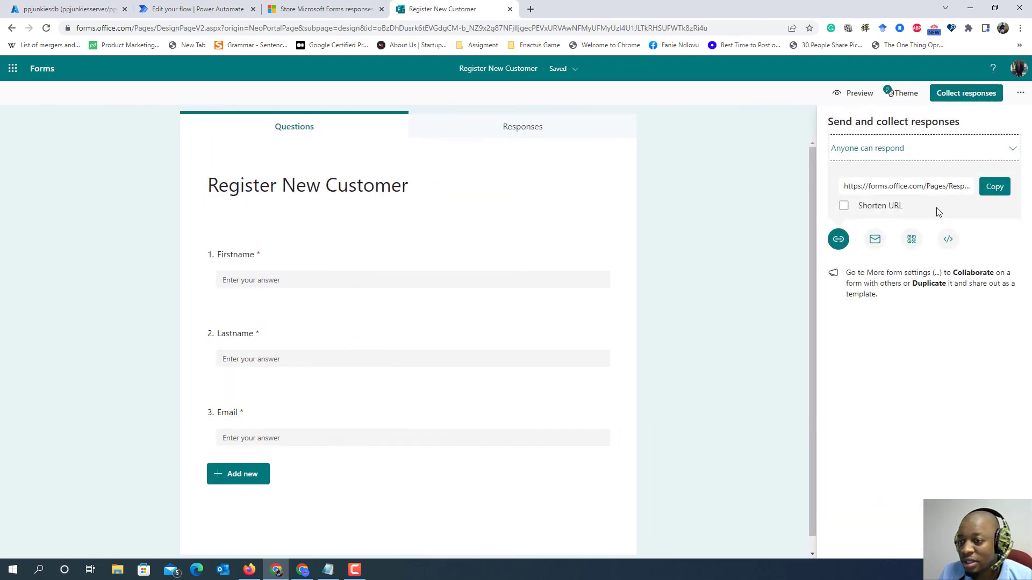
pyautogui.click(995, 189)
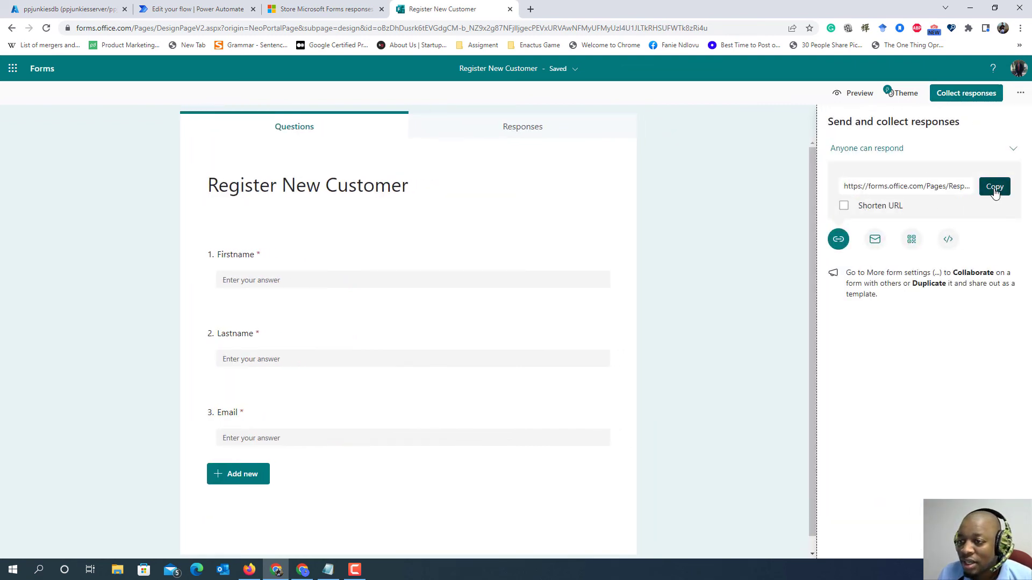
# - Switch to Firefox and open the copied form link in a new browser tab
pyautogui.click(250, 571)
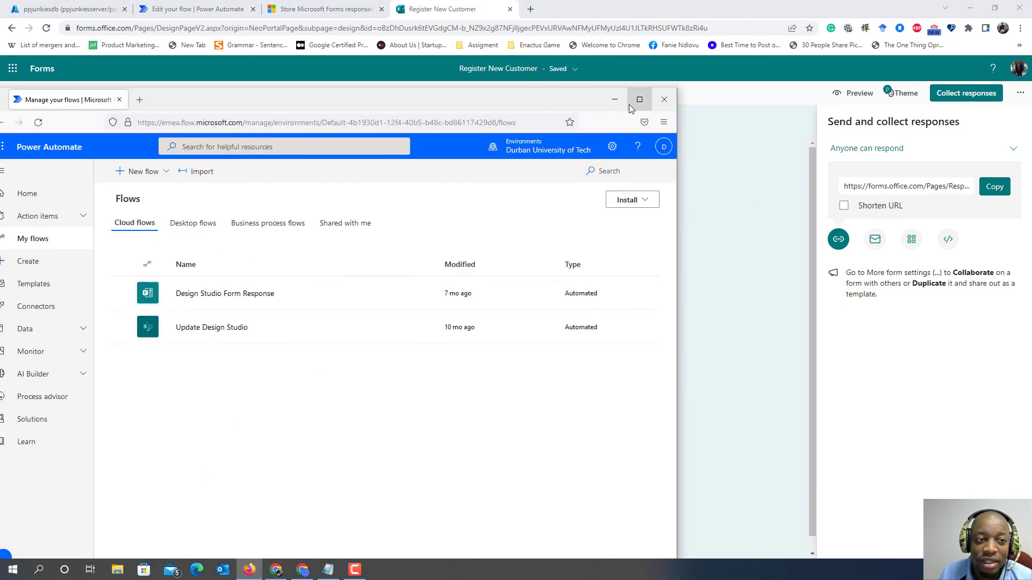
pyautogui.click(639, 102)
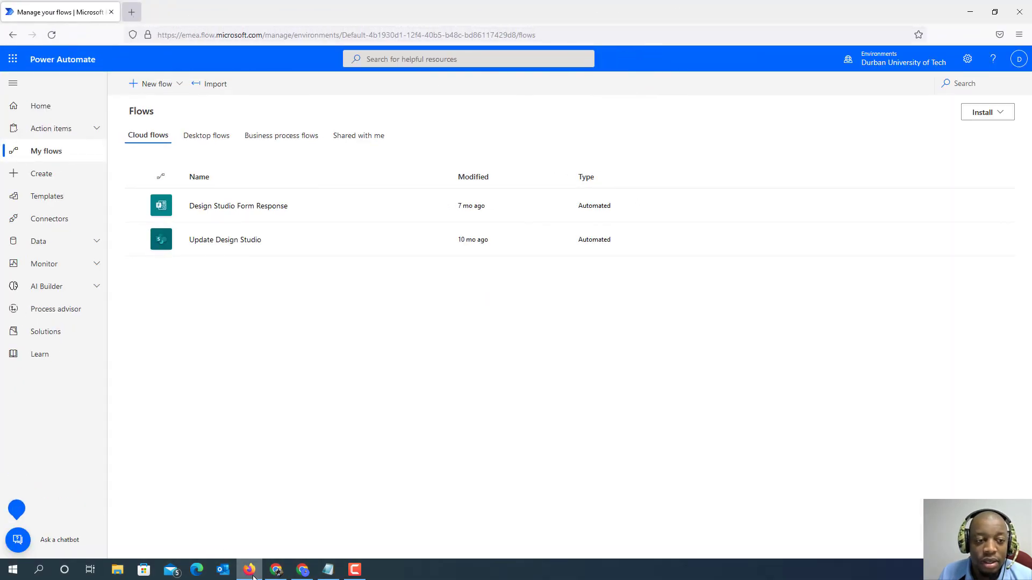
pyautogui.hotkey('alt', 'Tab')
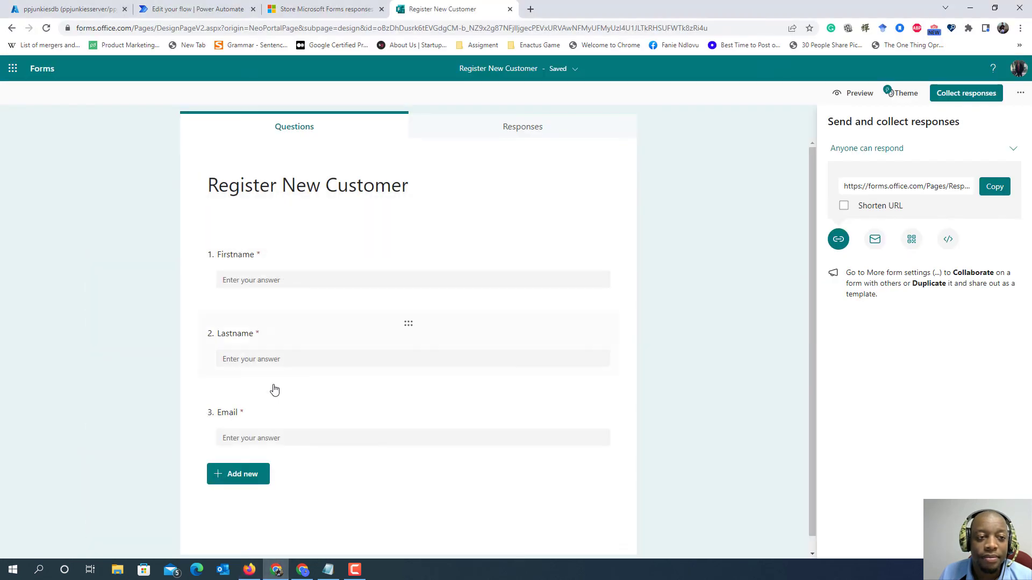
pyautogui.click(250, 571)
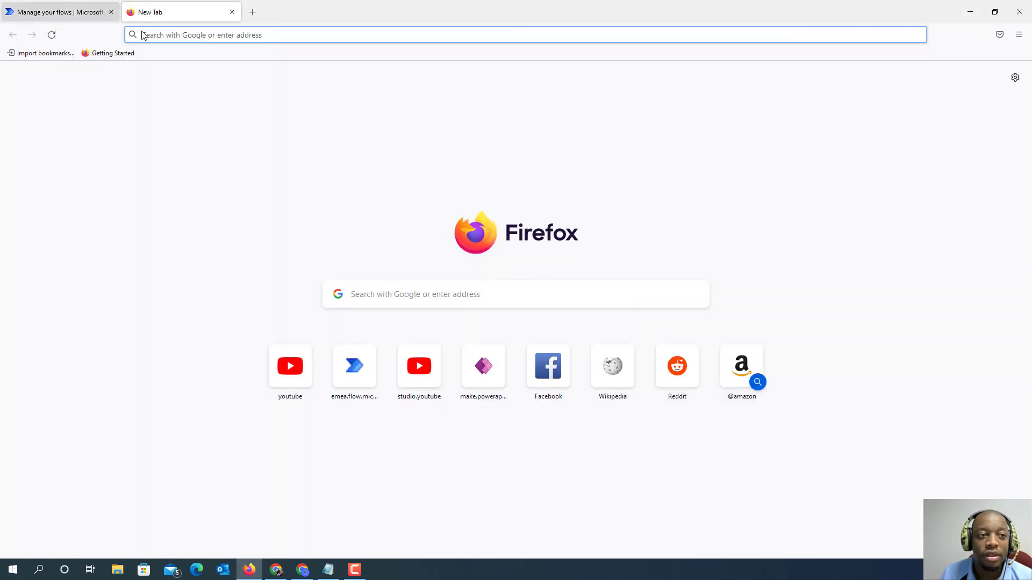
pyautogui.hotkey('ctrl', 'v')
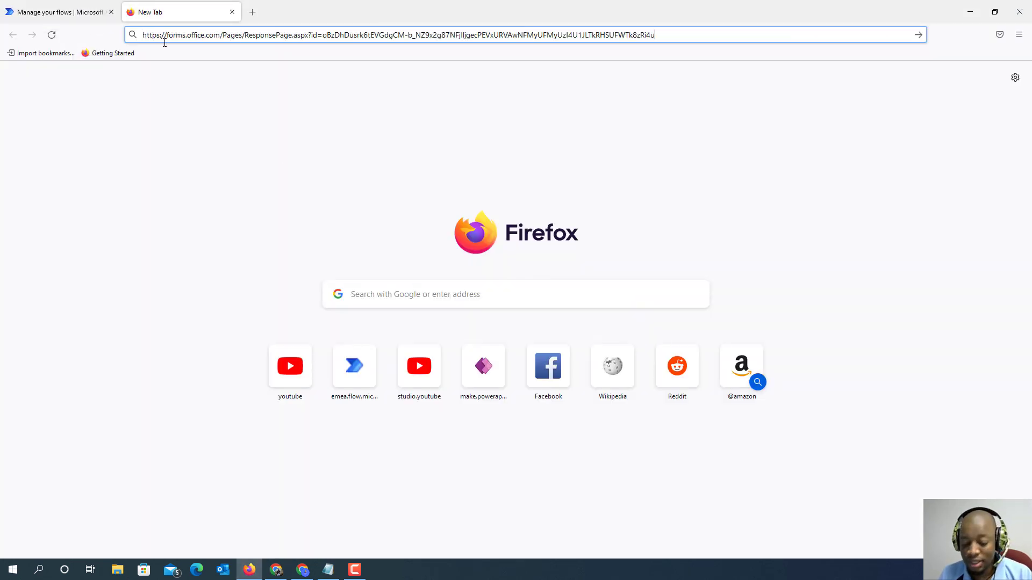
pyautogui.press('Return')
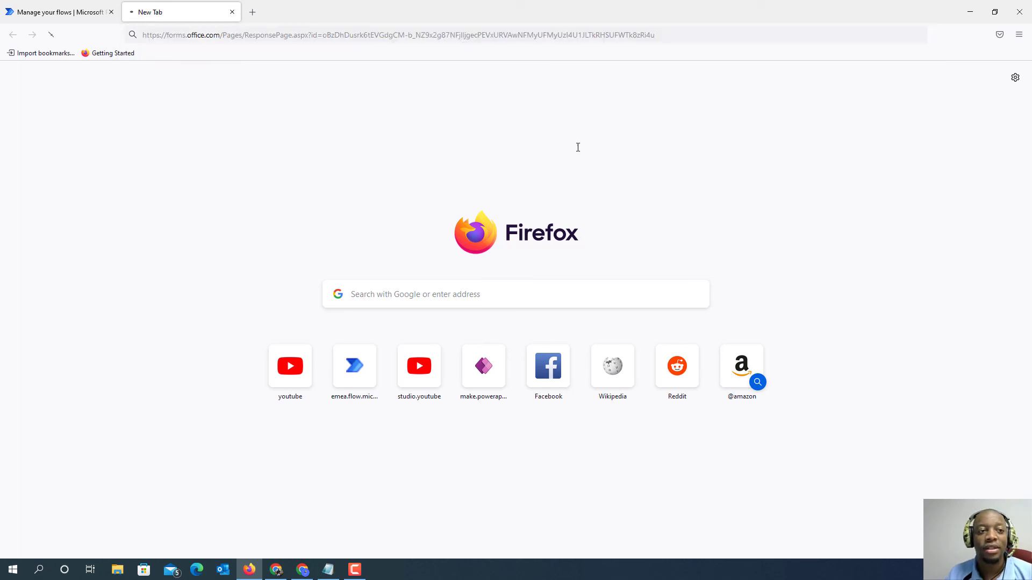
# - Search Google for "gmail" in the Power Automate flows tab and open the Gmail inbox from the results
pyautogui.click(63, 12)
pyautogui.click(199, 35)
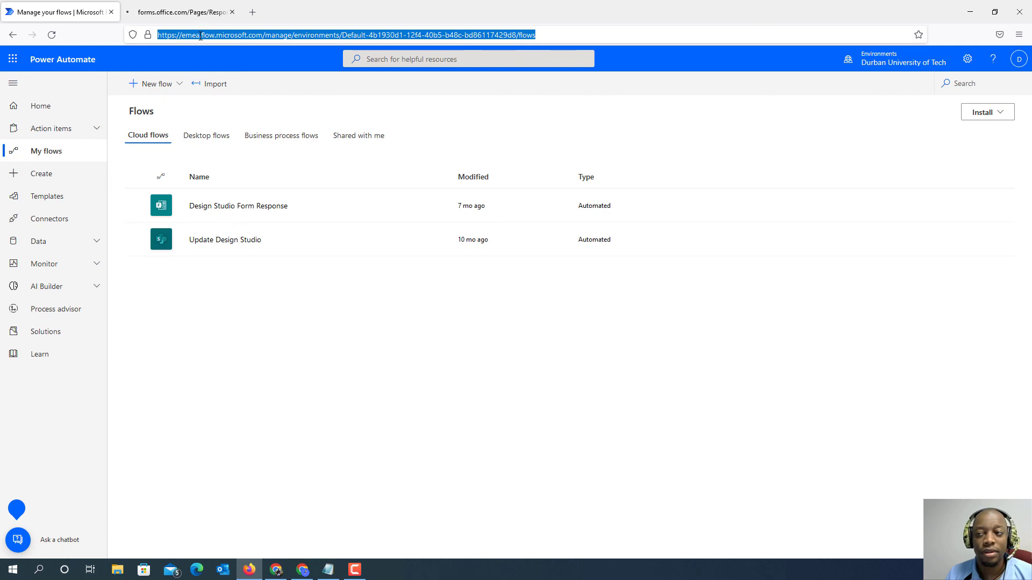
pyautogui.write('gm')
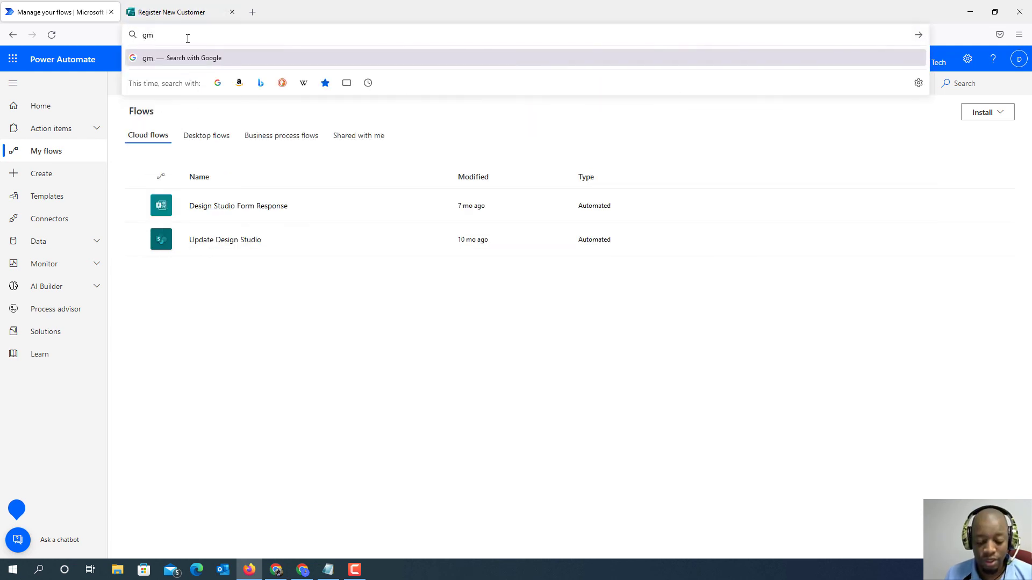
pyautogui.write('ail')
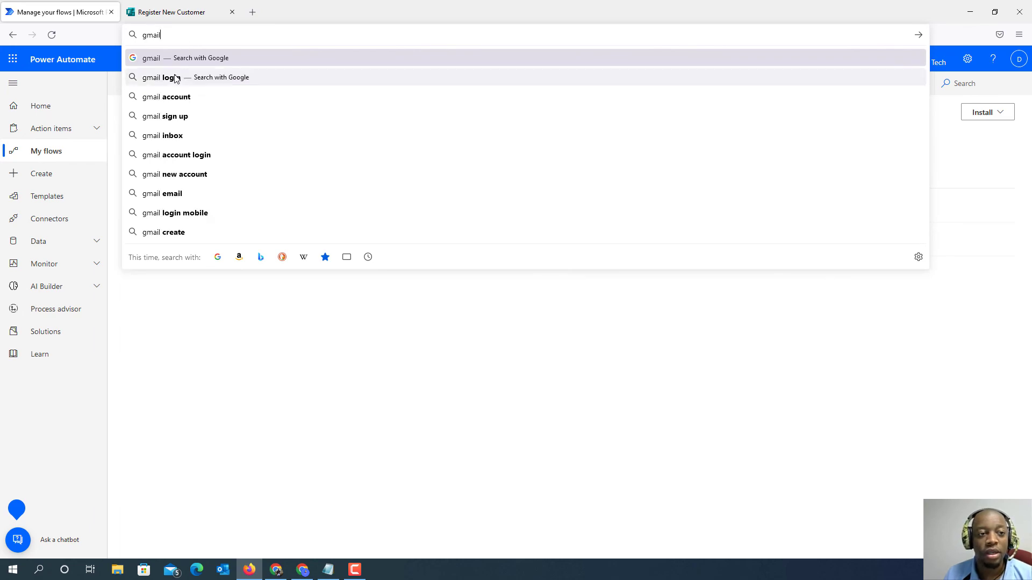
pyautogui.click(166, 59)
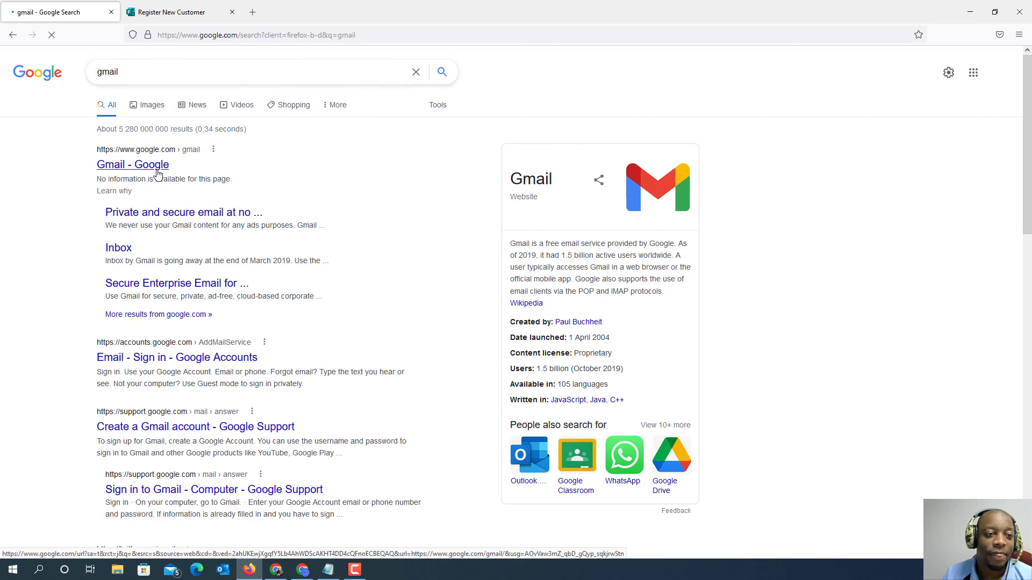
pyautogui.click(194, 7)
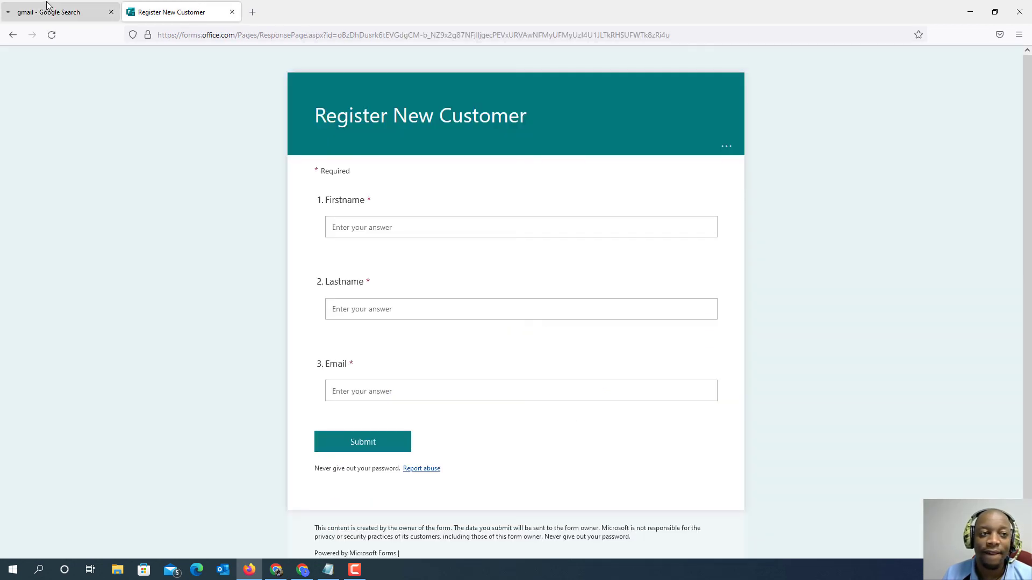
pyautogui.click(103, 11)
pyautogui.click(156, 11)
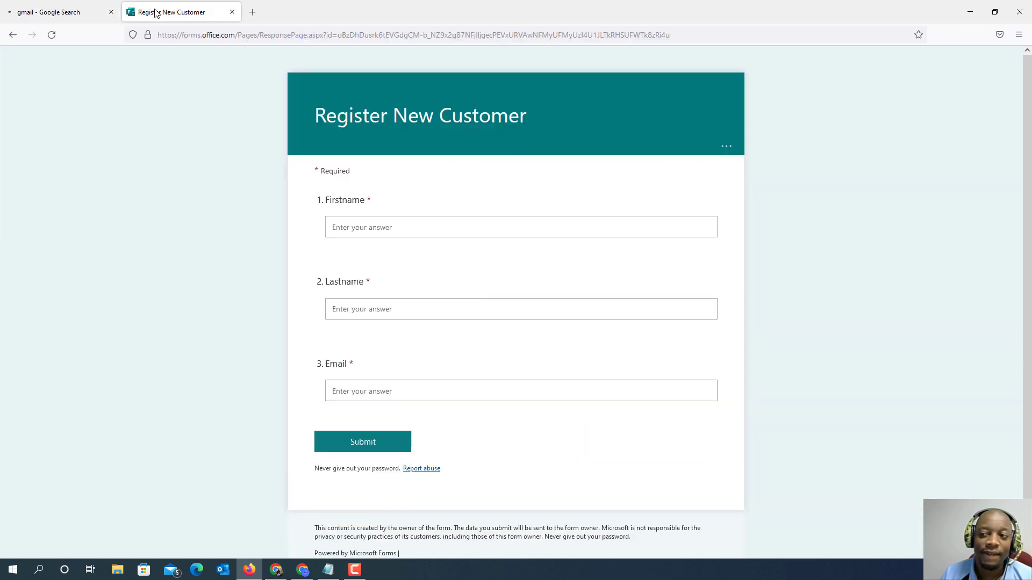
pyautogui.click(61, 11)
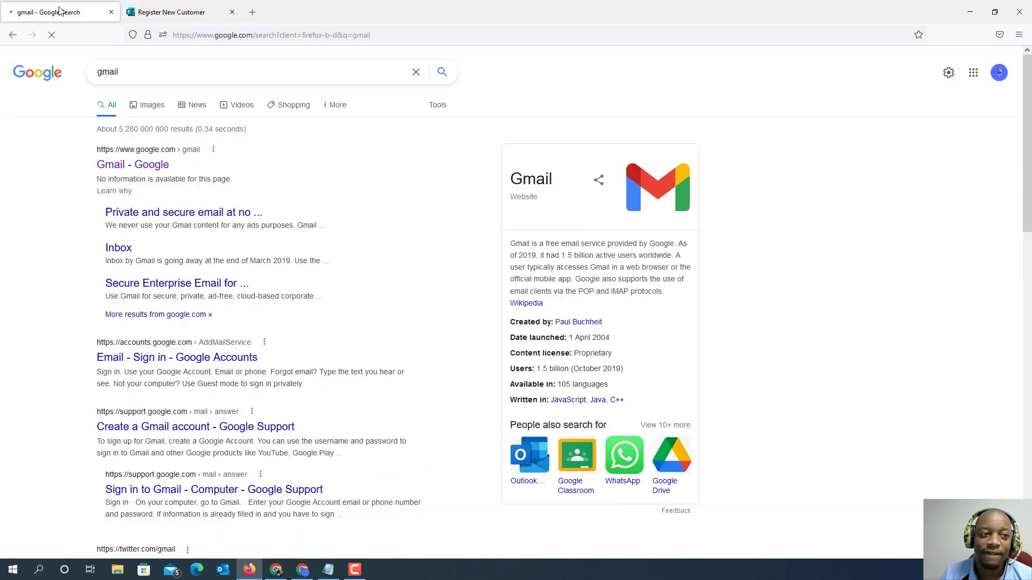
pyautogui.click(144, 161)
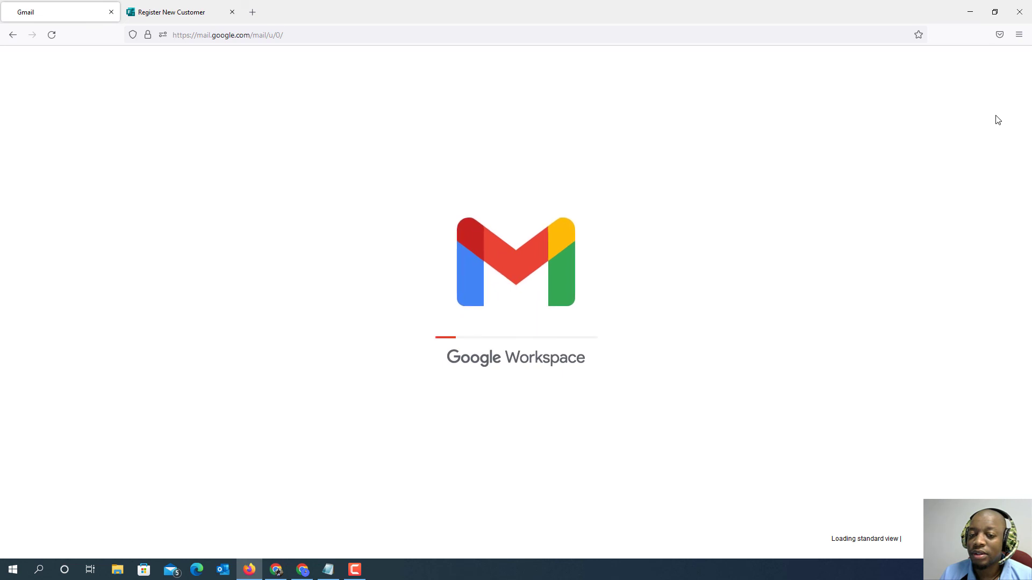
# - Copy the signed-in Gmail account's email address and paste it into the Email question of the Register New Customer form
pyautogui.click(1010, 65)
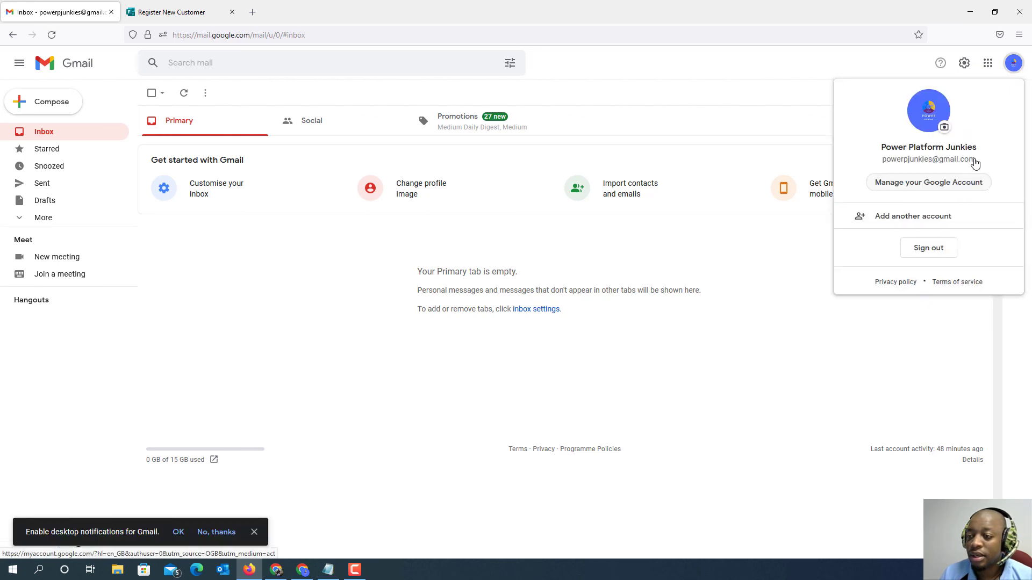
pyautogui.moveTo(981, 160); pyautogui.dragTo(880, 161)
pyautogui.hotkey('ctrl', 'c')
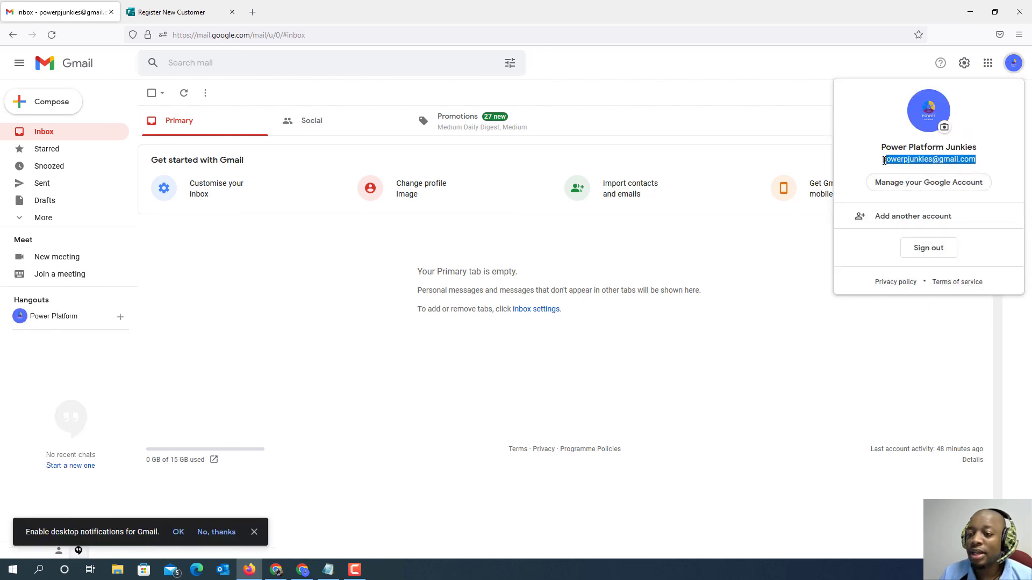
pyautogui.click(151, 11)
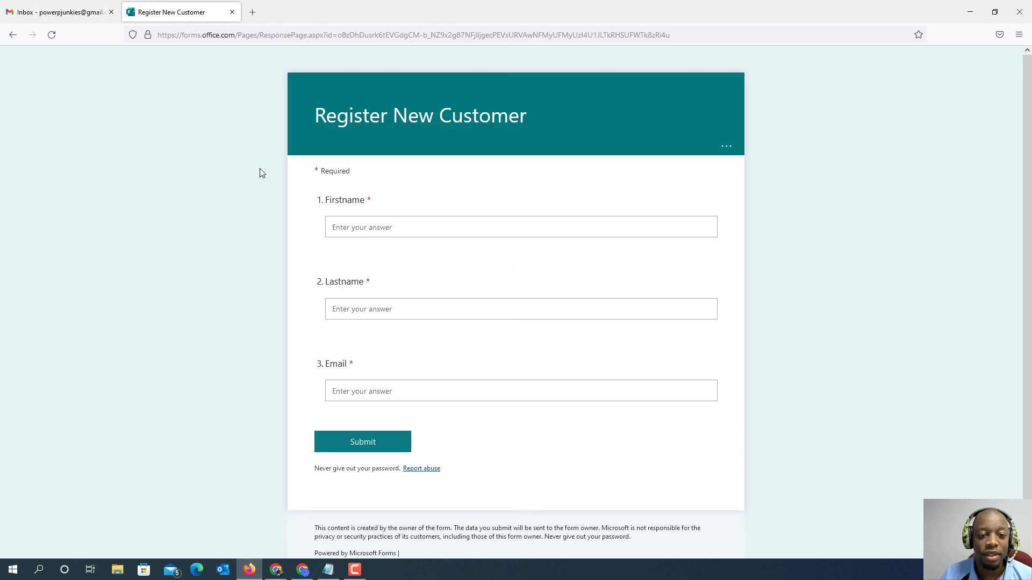
pyautogui.click(365, 387)
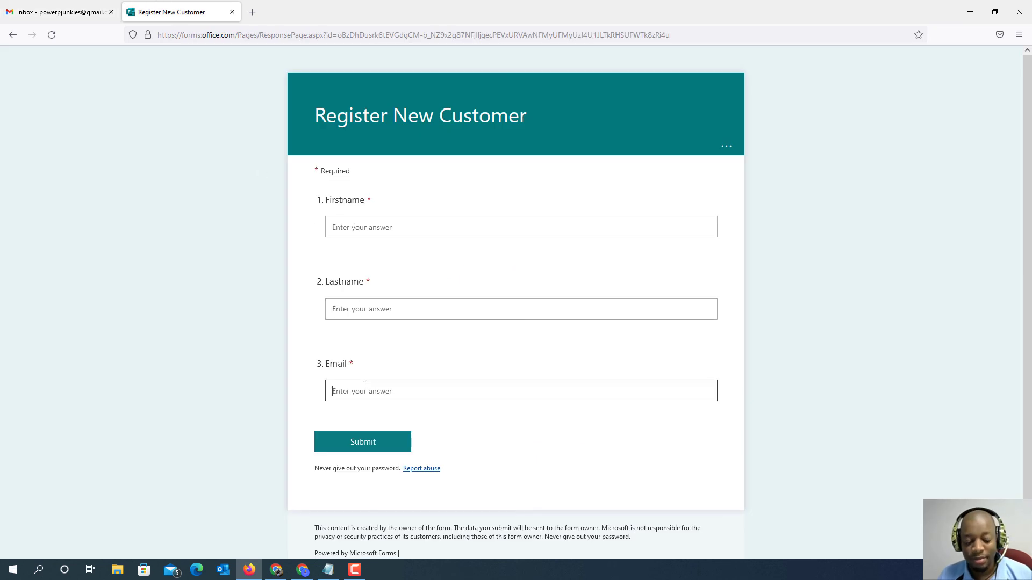
pyautogui.hotkey('ctrl', 'v')
# - Enter "Power Platform" as the Firstname and "Junkies" as the Lastname, and submit the Register New Customer form
pyautogui.click(370, 311)
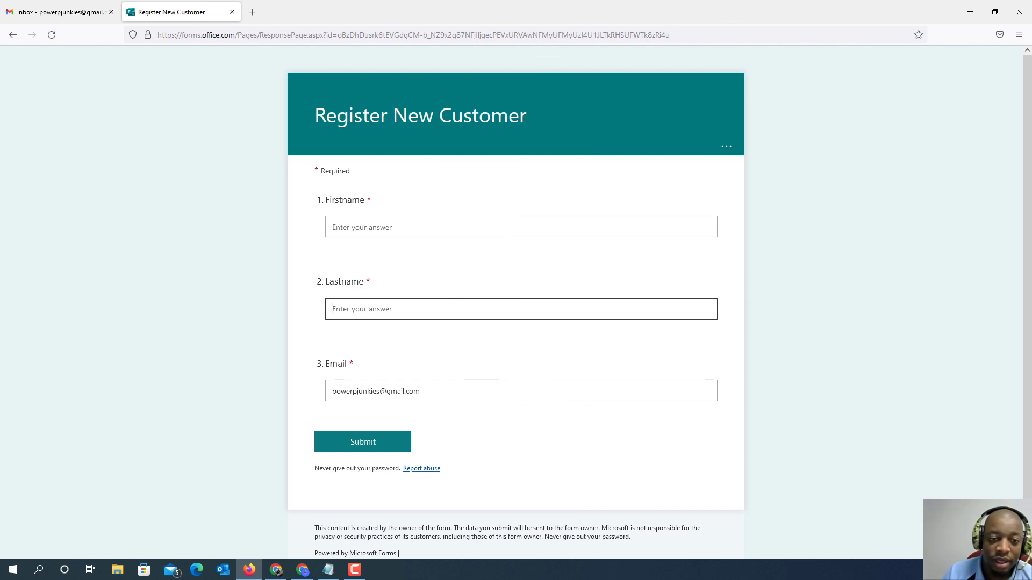
pyautogui.click(371, 226)
pyautogui.write('Power Platform')
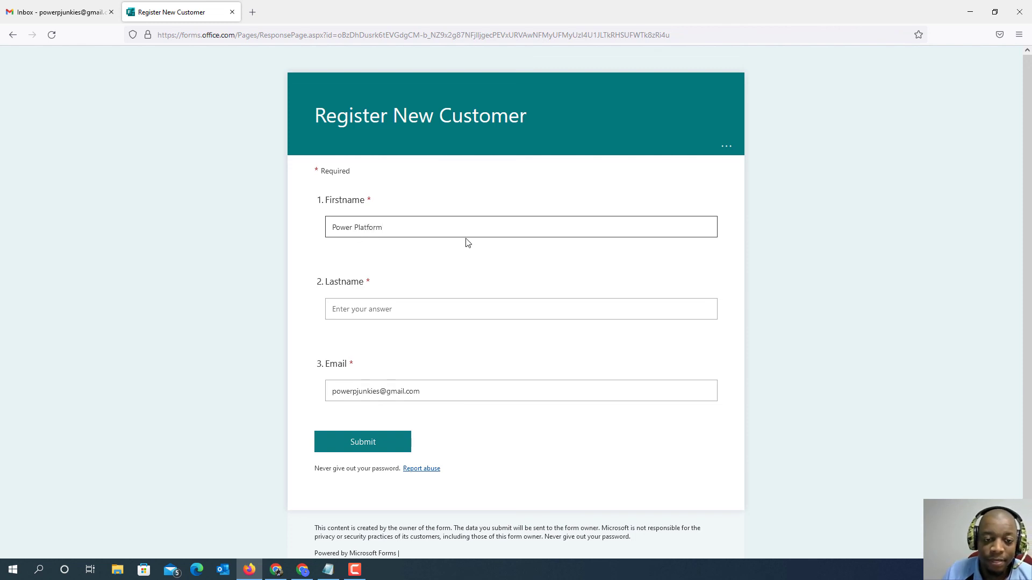
pyautogui.click(416, 303)
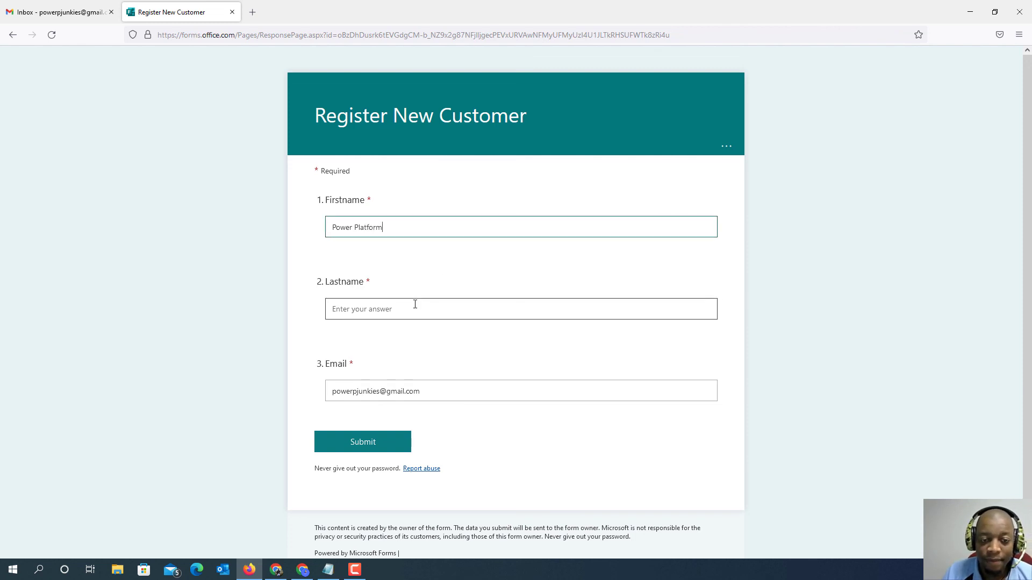
pyautogui.write('Junkies')
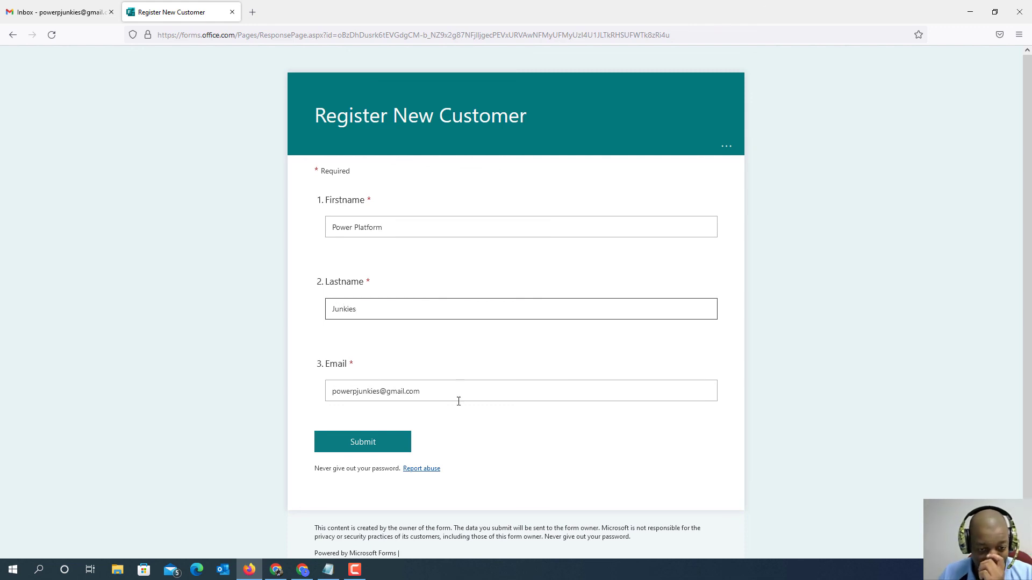
pyautogui.click(384, 450)
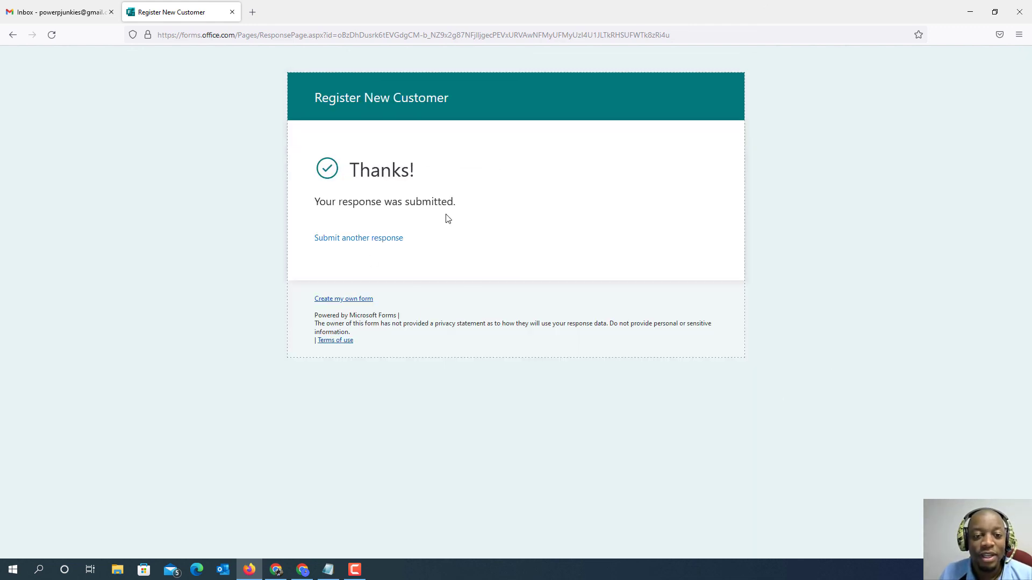
# - Check the Gmail inbox for the registration confirmation email
pyautogui.click(58, 10)
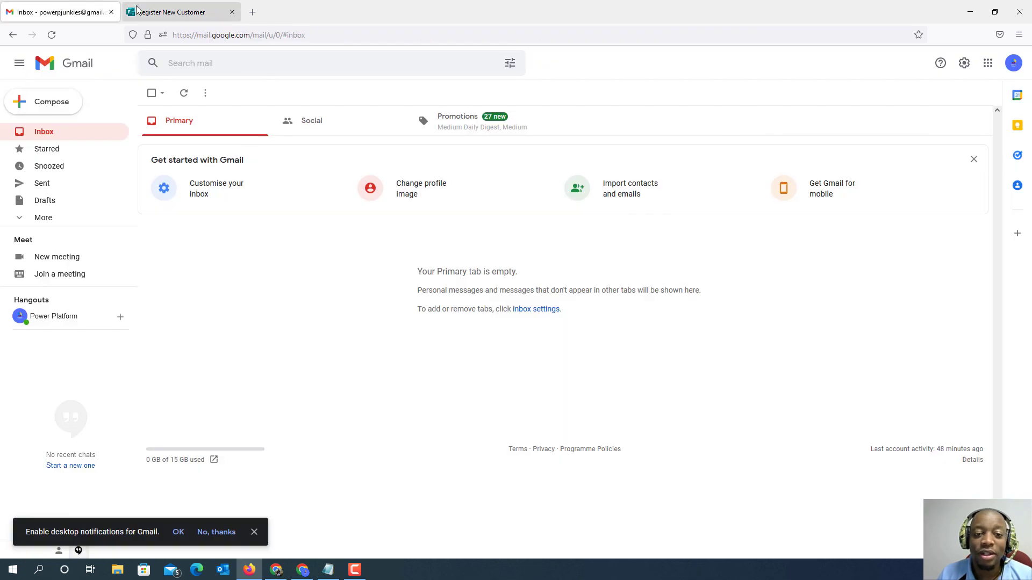
pyautogui.click(319, 36)
pyautogui.click(286, 180)
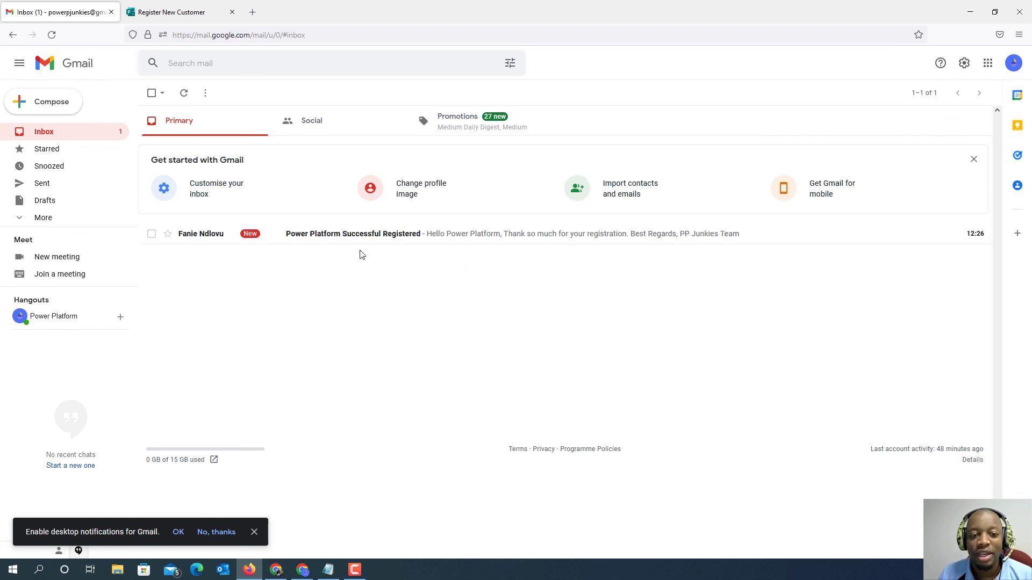
# - Switch to Chrome and open the query editor of the ppjunkiesdb SQL database in the Azure portal
pyautogui.click(971, 13)
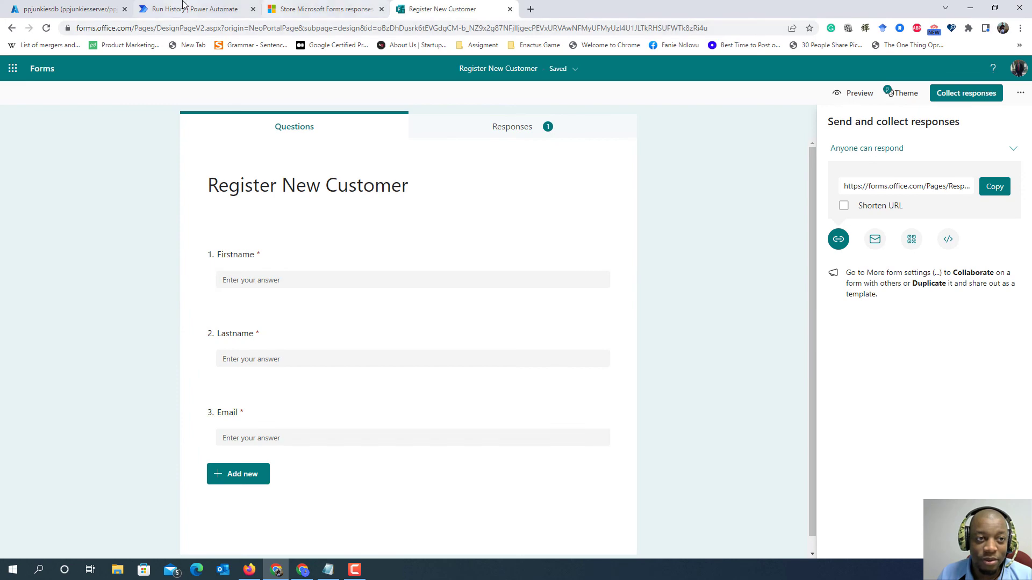
pyautogui.click(183, 6)
pyautogui.click(82, 9)
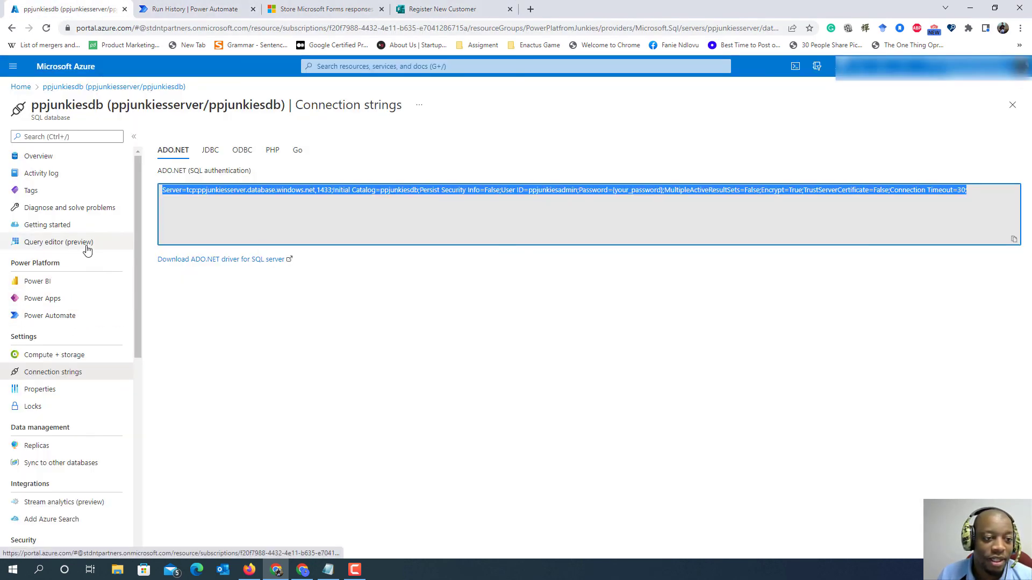
pyautogui.click(17, 89)
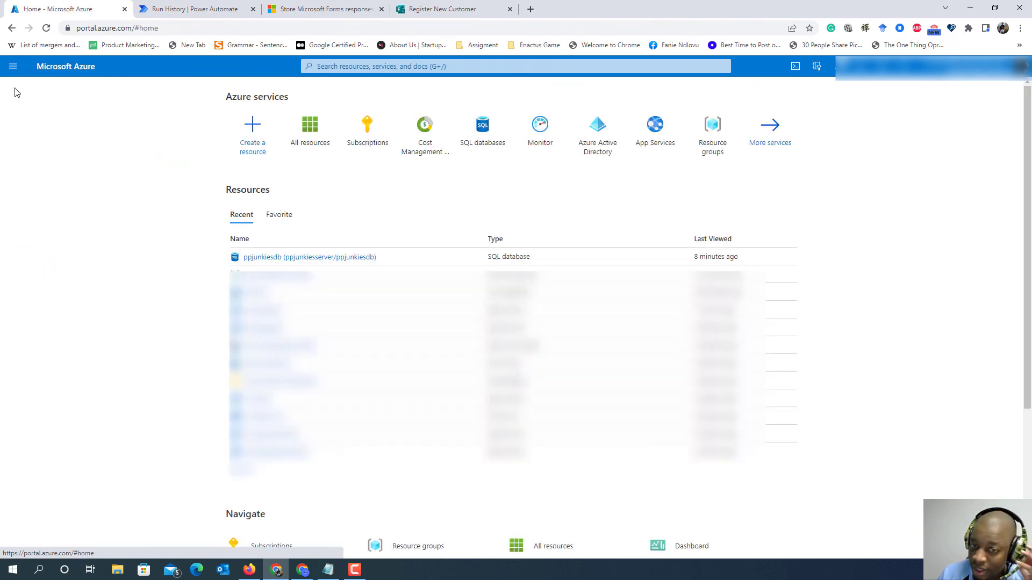
pyautogui.click(303, 259)
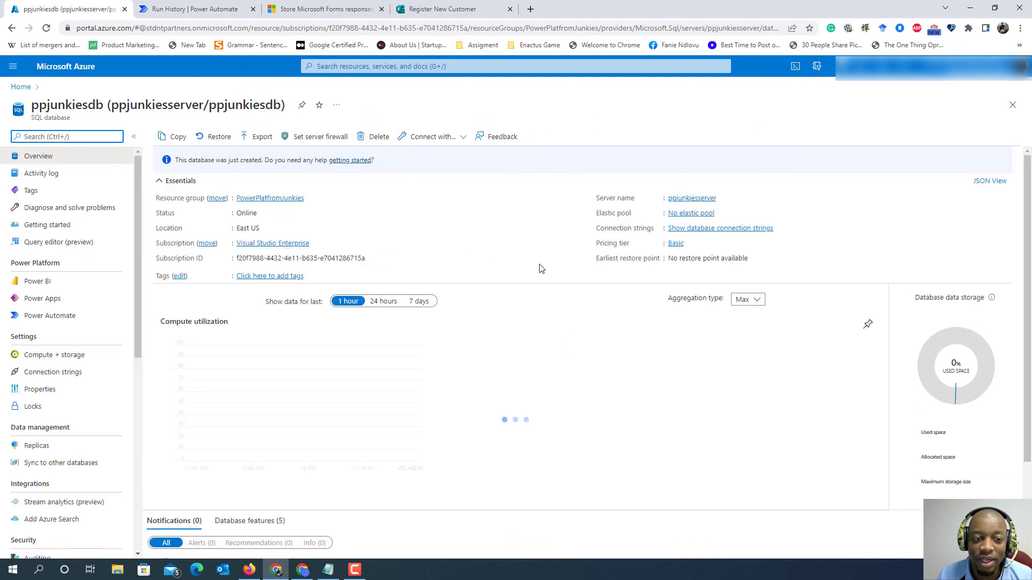
pyautogui.click(68, 245)
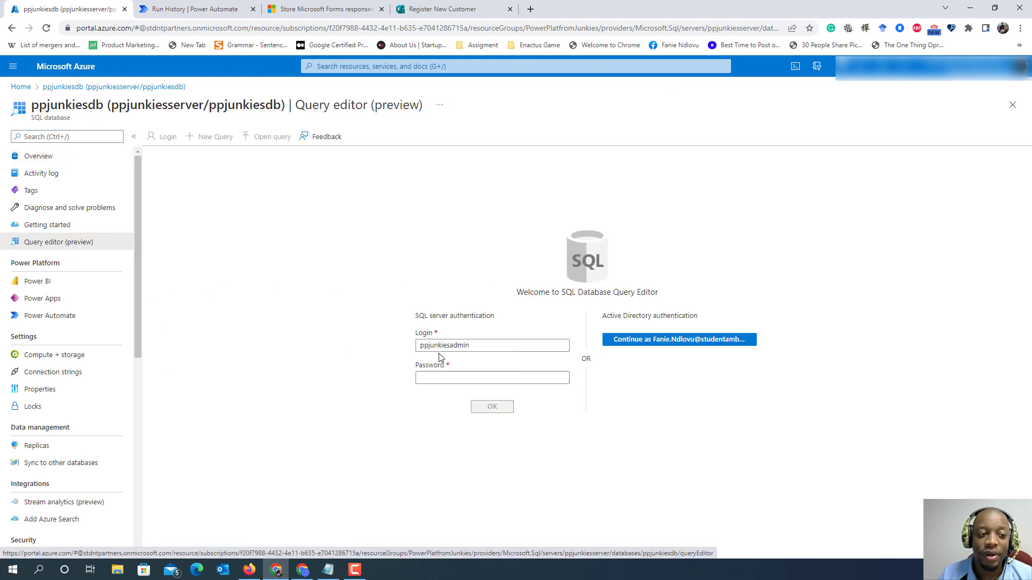
# - Log in to the SQL query editor with the database admin password and accept the preselected authentication certificate
pyautogui.click(468, 373)
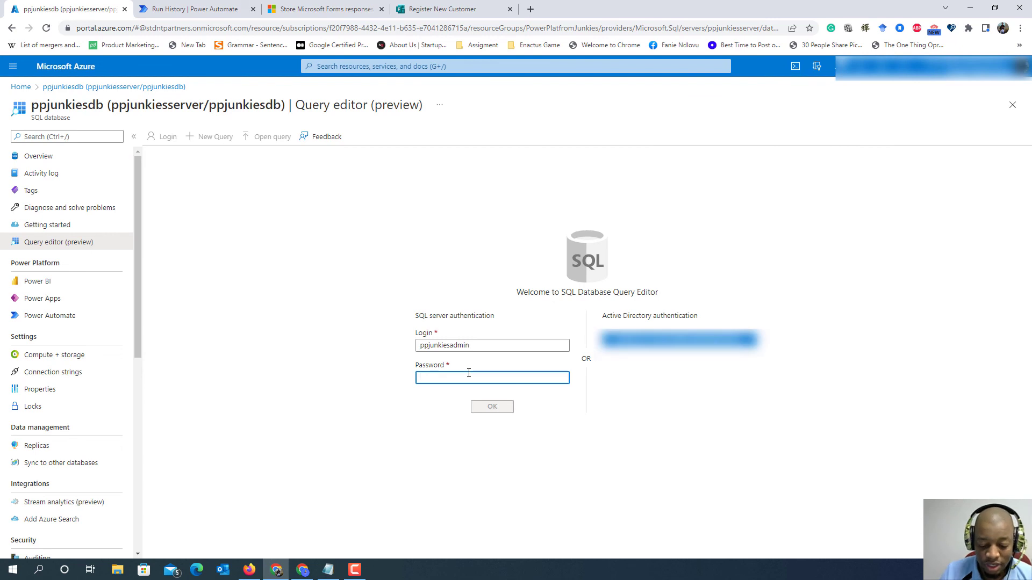
pyautogui.write('p')
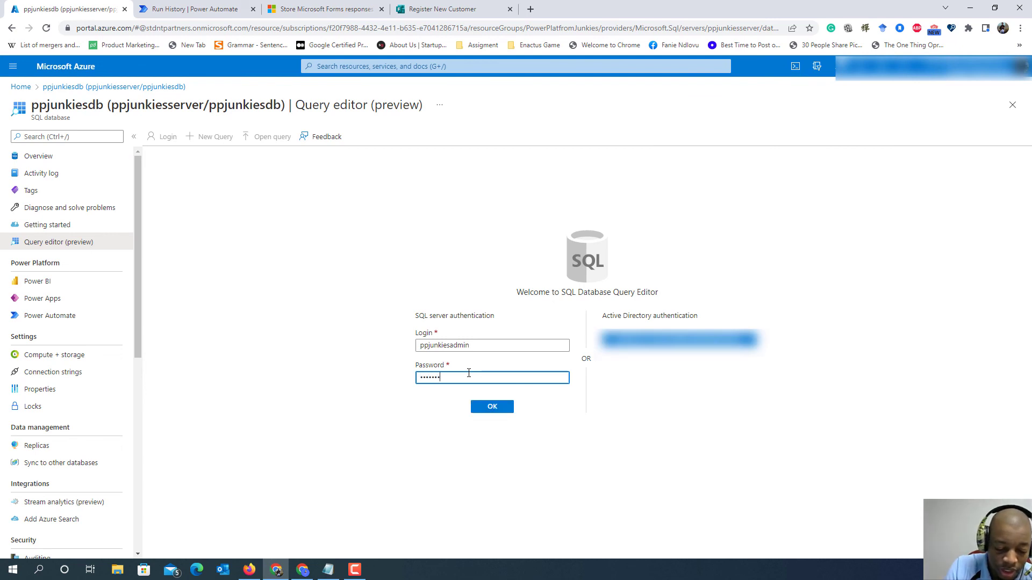
pyautogui.click(491, 410)
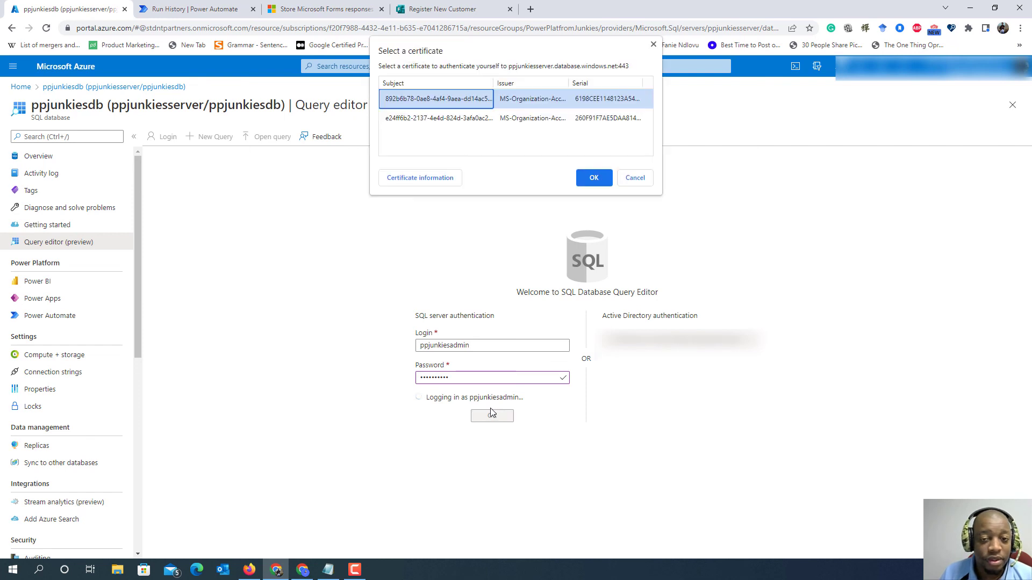
pyautogui.click(600, 182)
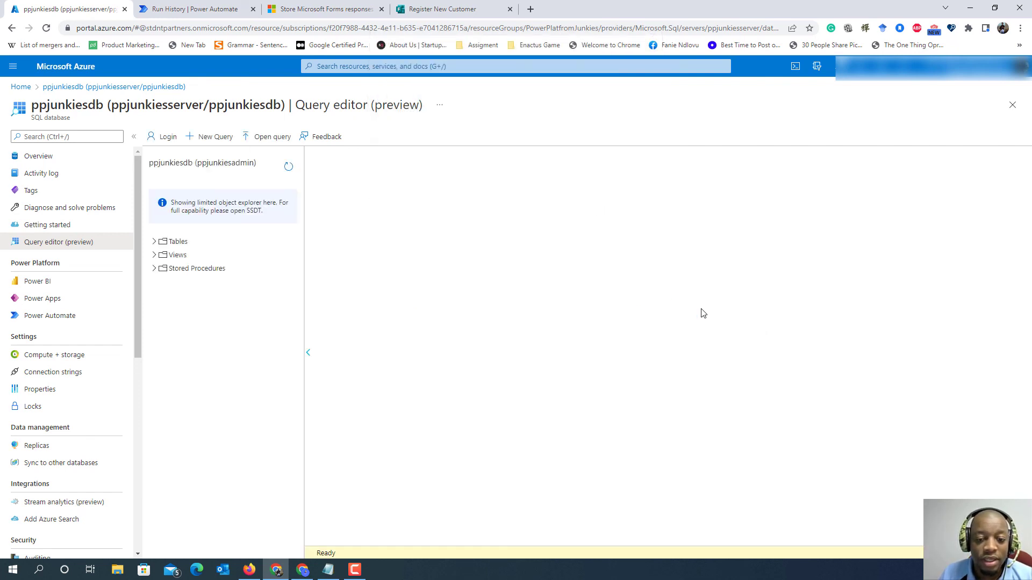
# - Query the top 1000 rows of the dbo.Customer table to check the stored registration
pyautogui.click(154, 242)
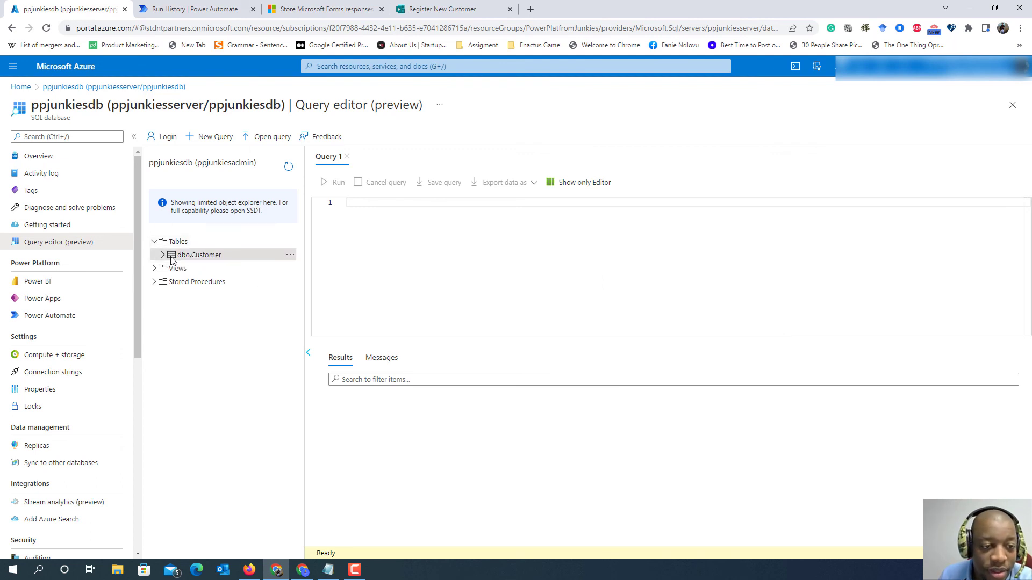
pyautogui.rightClick(172, 258)
pyautogui.click(226, 269)
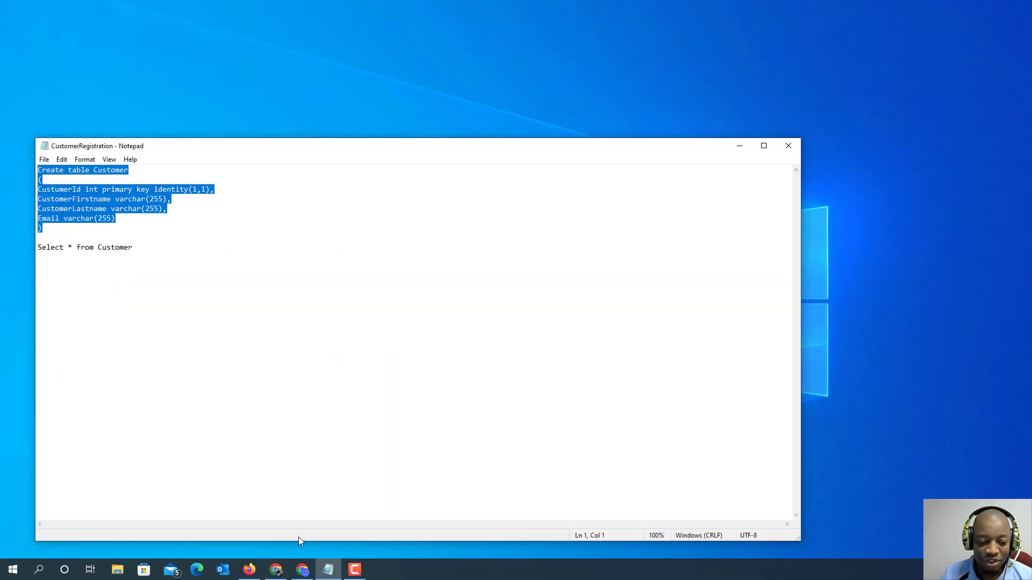
# - Switch to the Gmail window in Chrome, reload the inbox and open the "Power Platform Successful Registered" email
pyautogui.click(302, 570)
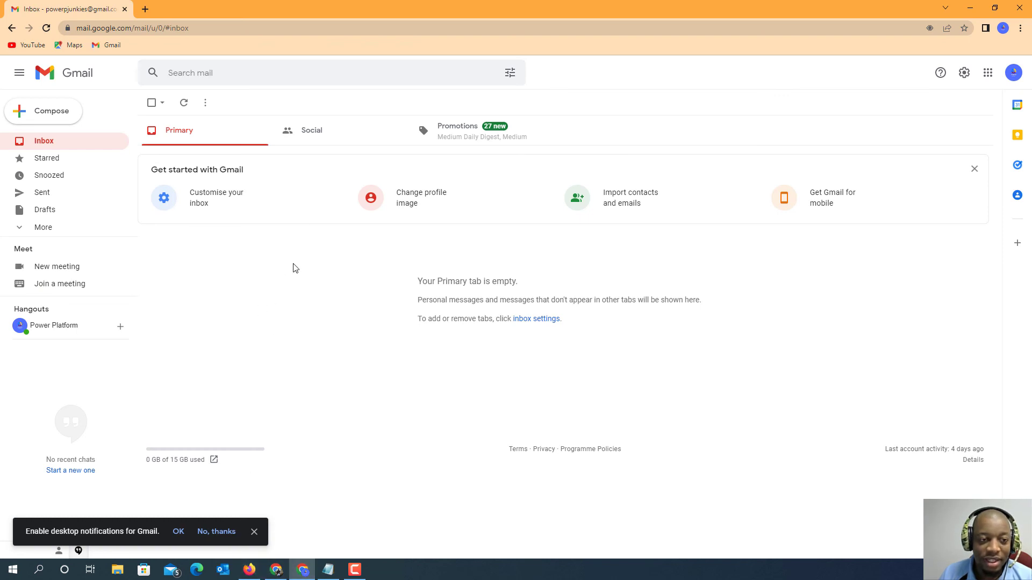
pyautogui.click(203, 30)
pyautogui.press('Return')
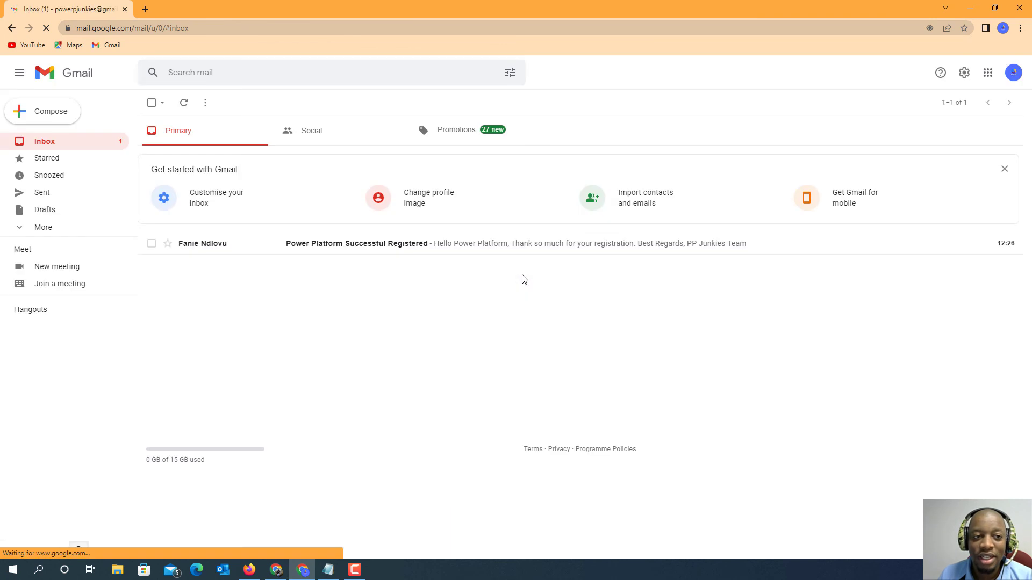
pyautogui.click(233, 242)
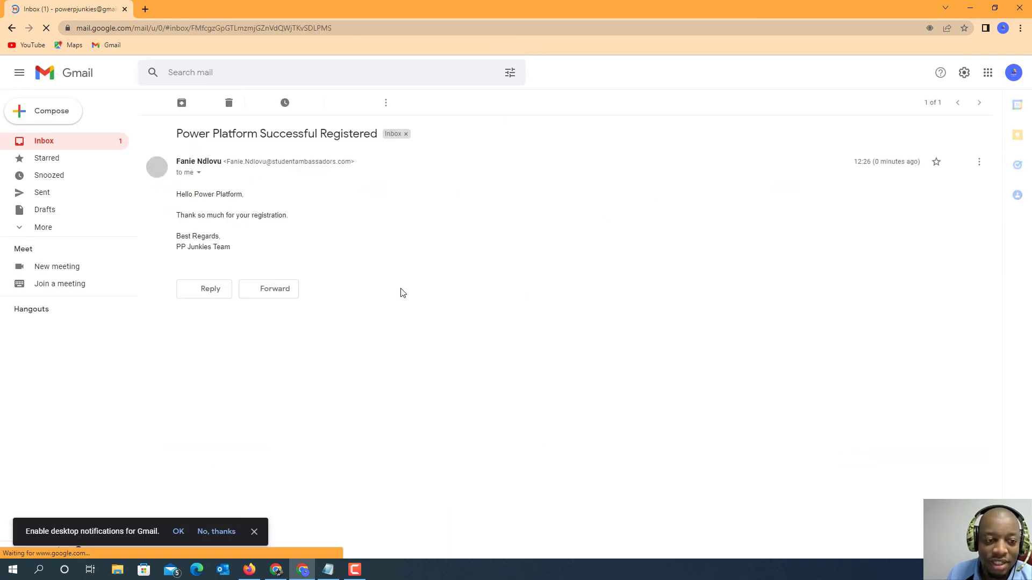